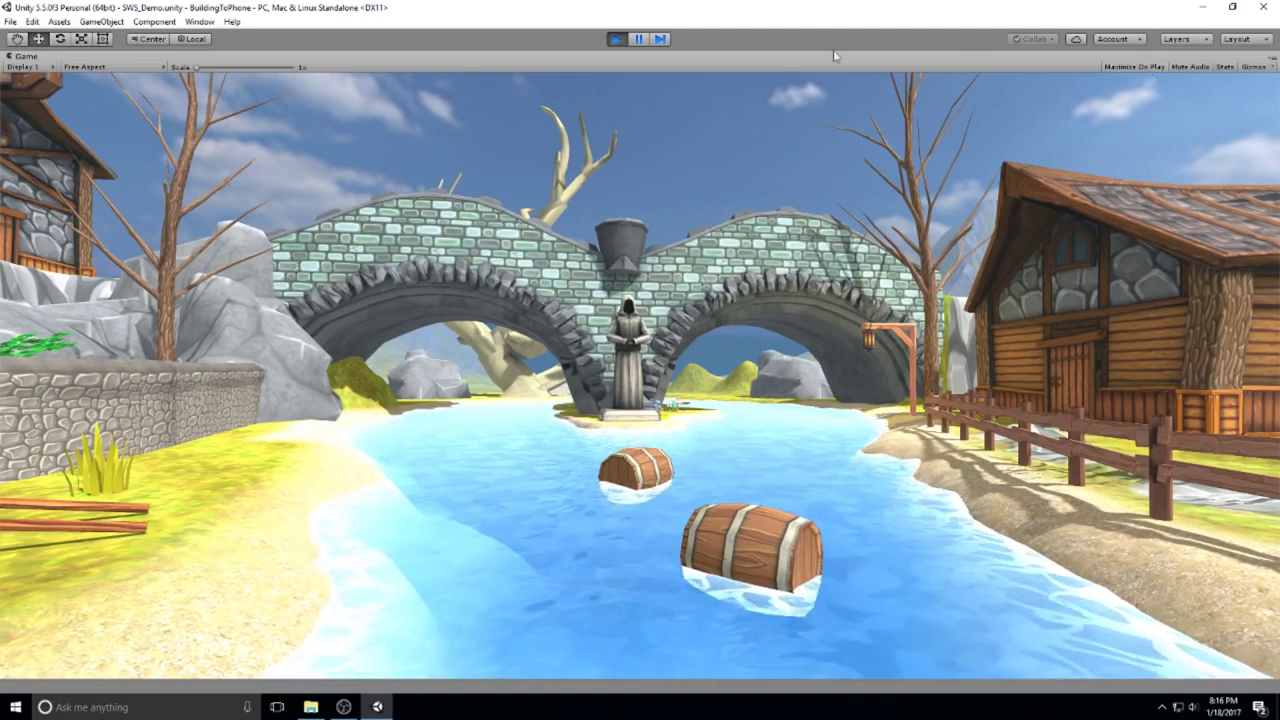
- Stop the running SWS_Demo river scene preview in the Game view
click(616, 40)
- In Build Settings, review Android, WebGL and iOS, then open Android's module download page
click(10, 21)
click(28, 155)
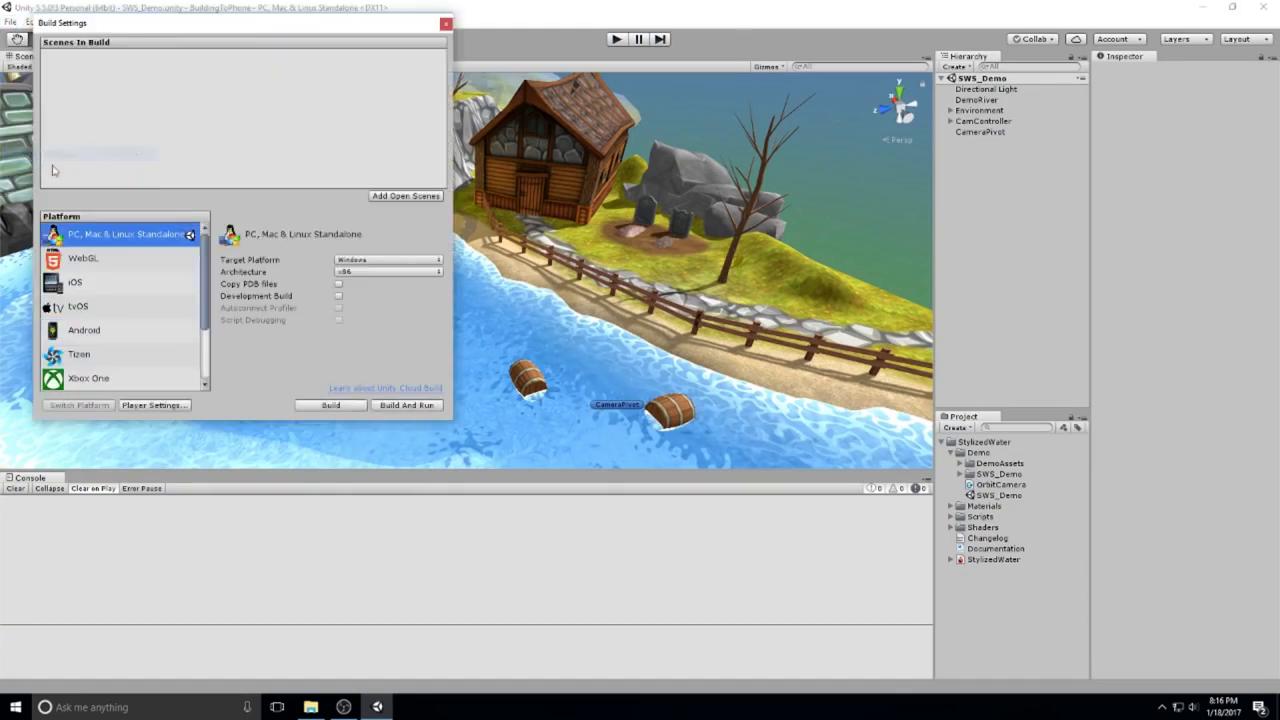
click(154, 335)
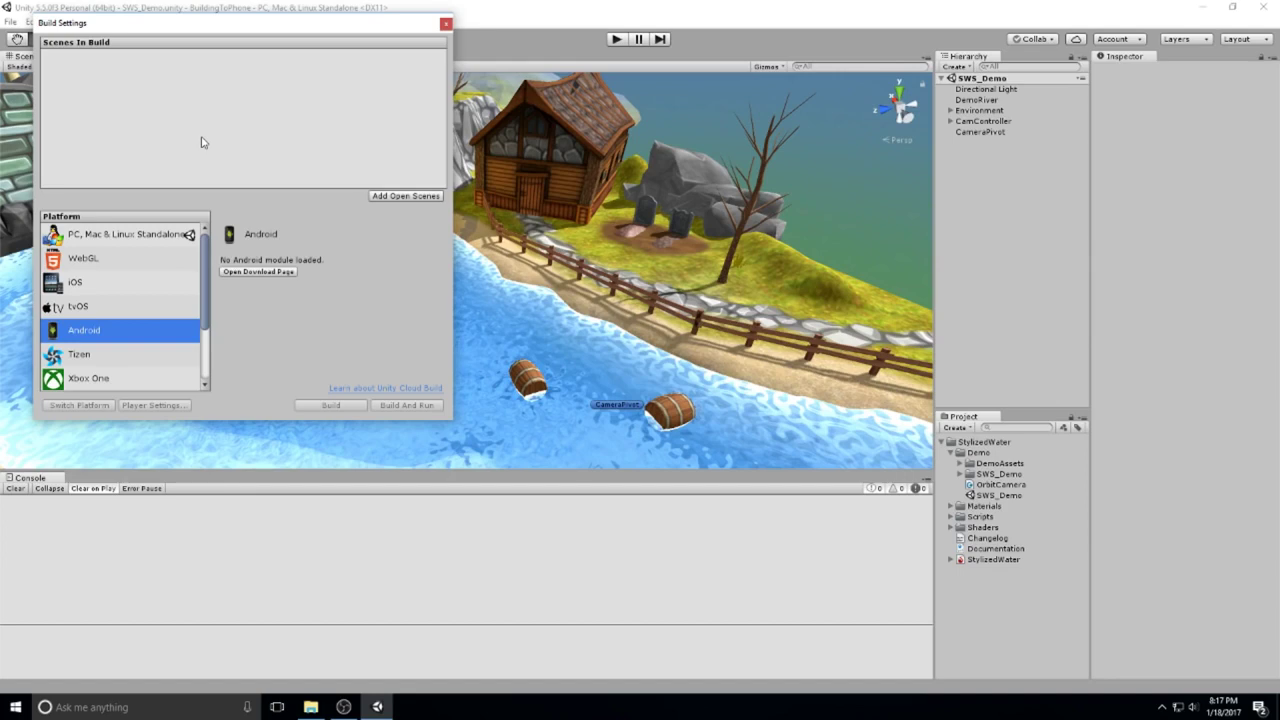
click(134, 258)
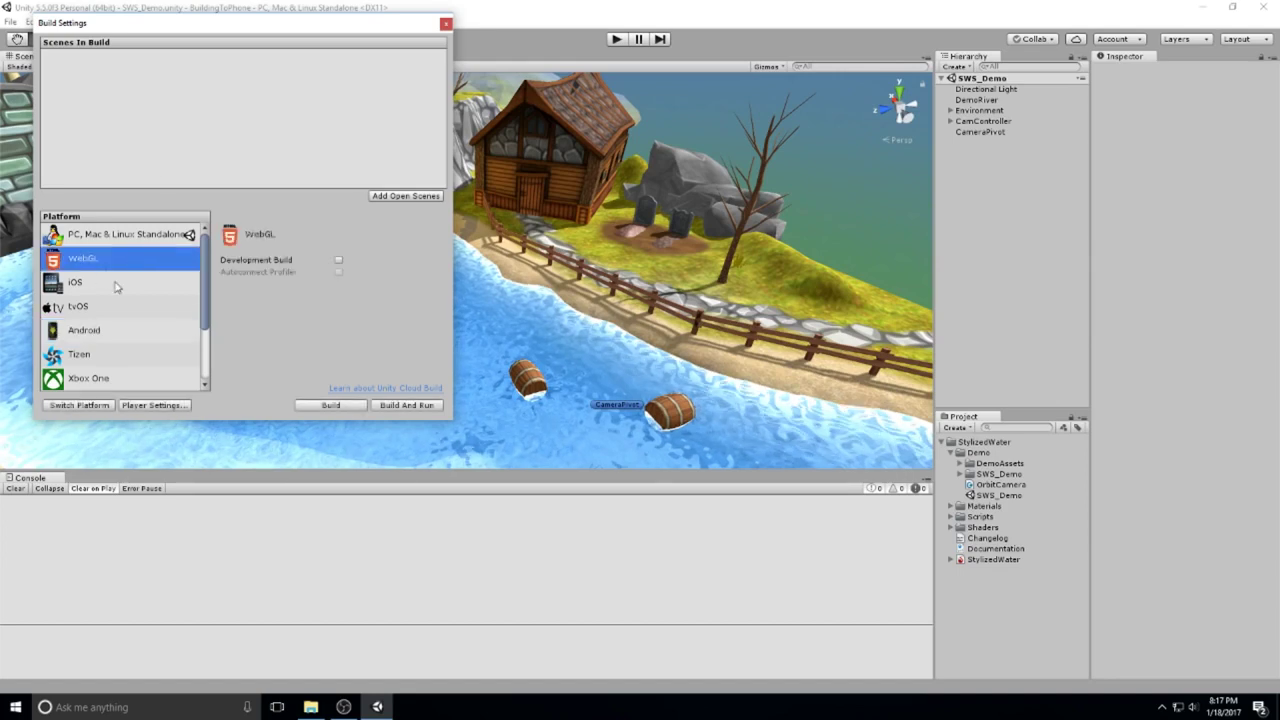
click(116, 284)
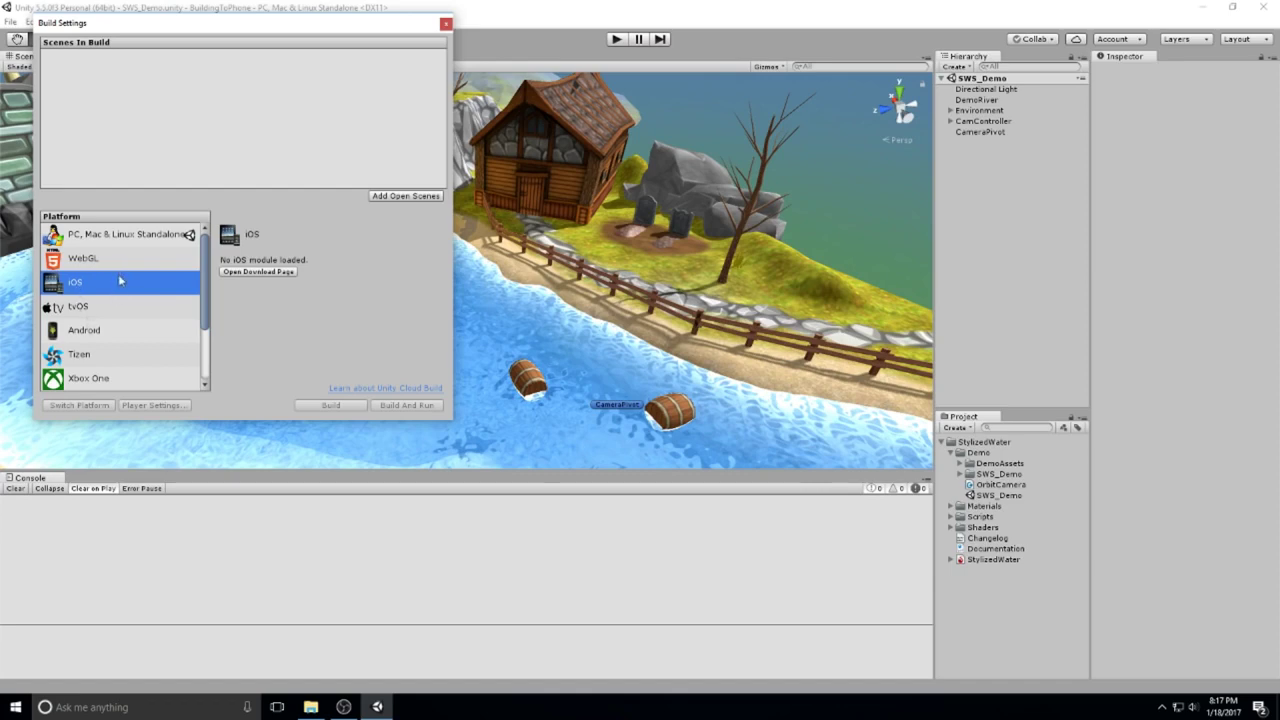
click(104, 236)
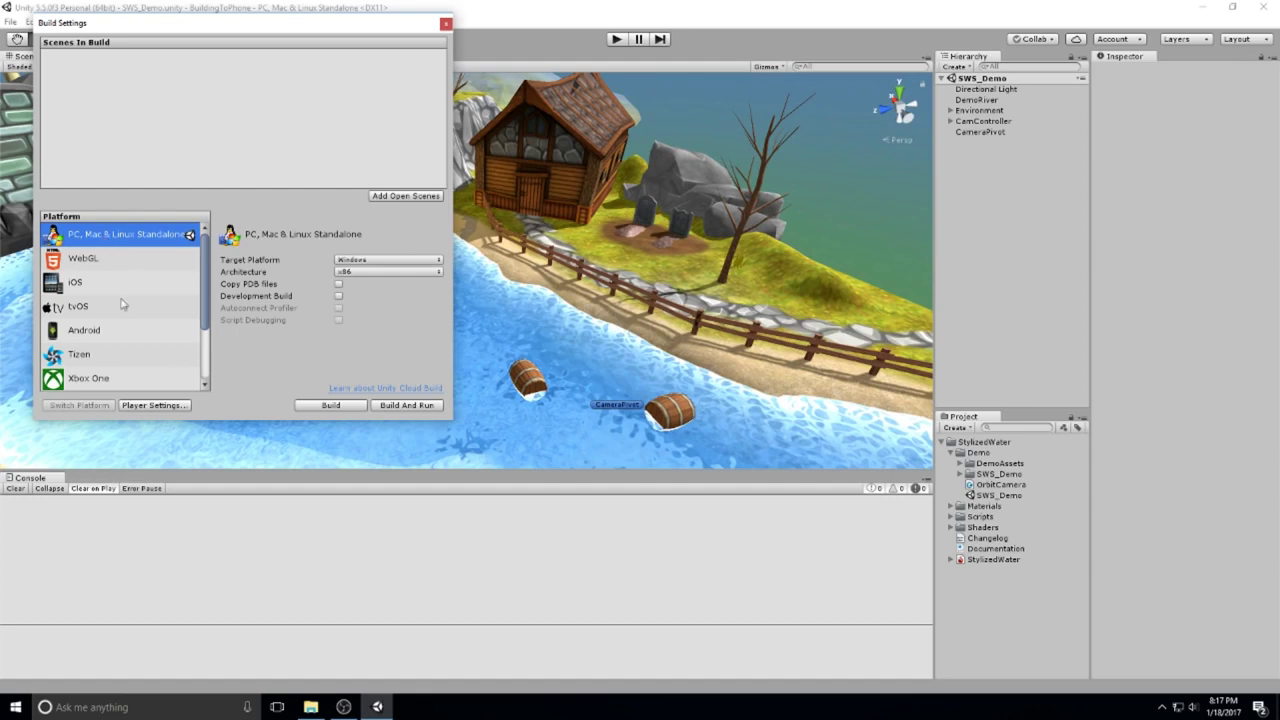
click(116, 334)
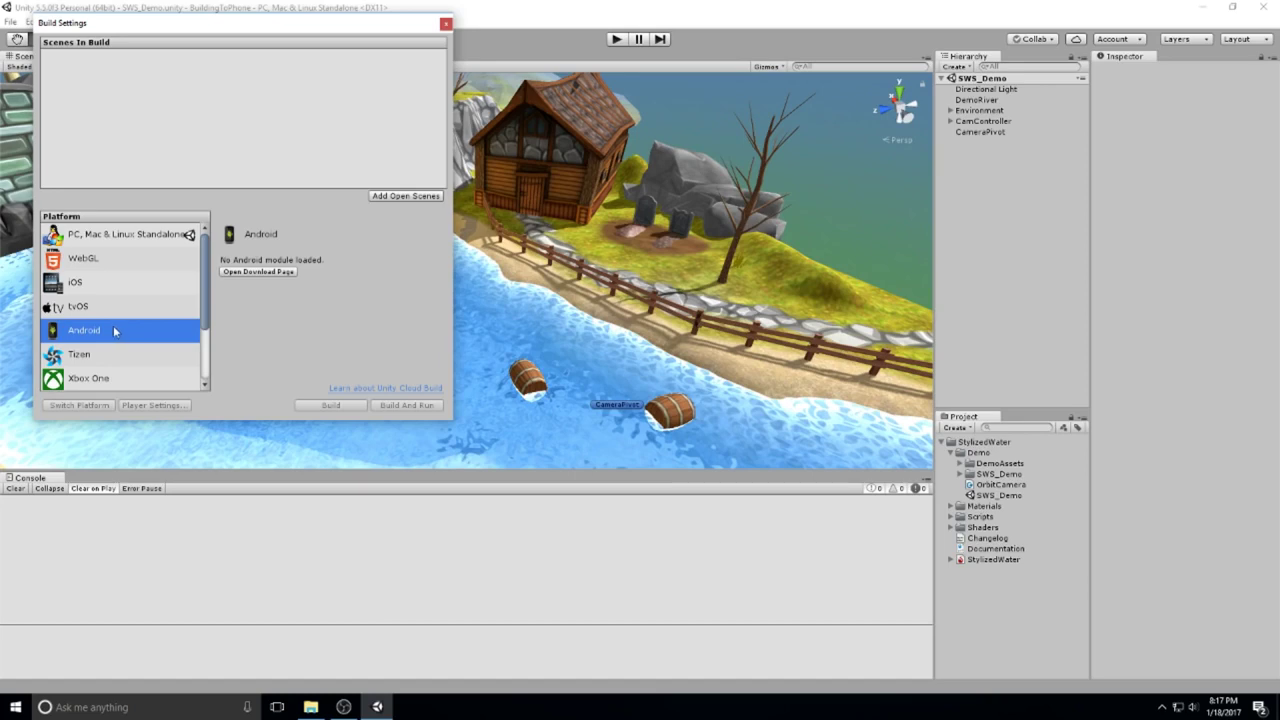
click(284, 273)
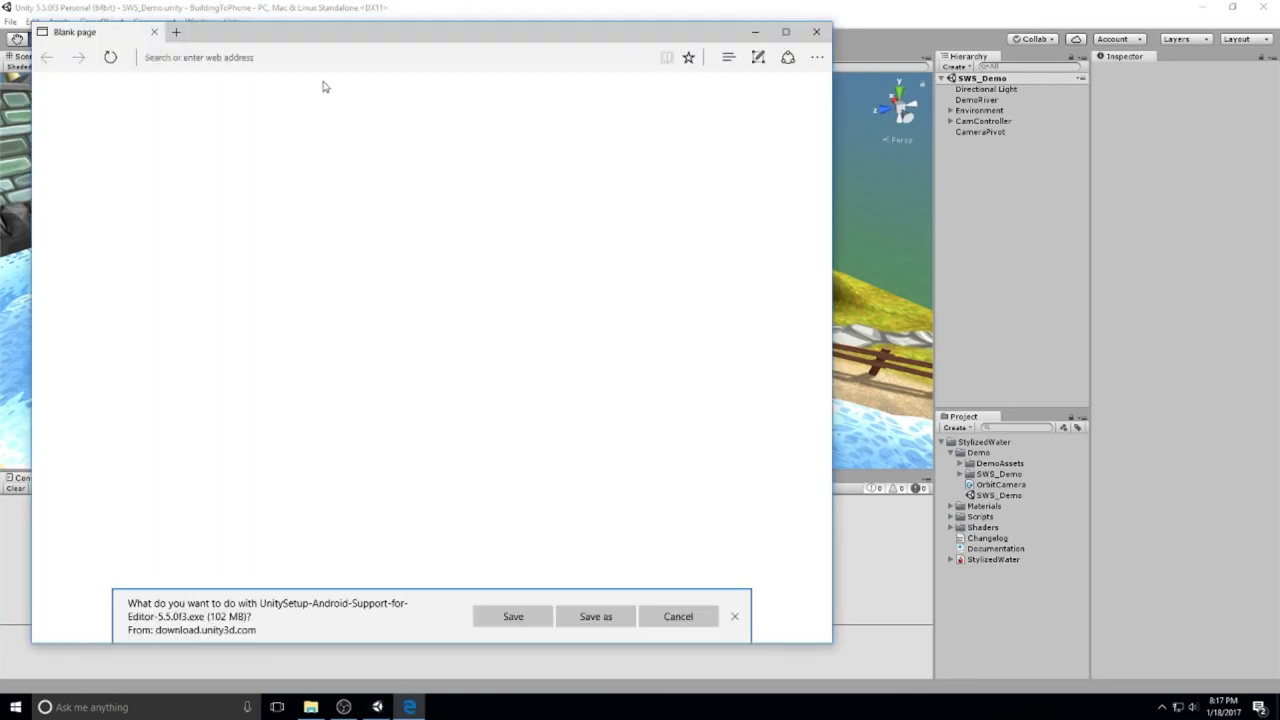
- Move the Edge window aside and dismiss the Android support installer download prompt
drag(341, 37, 419, 37)
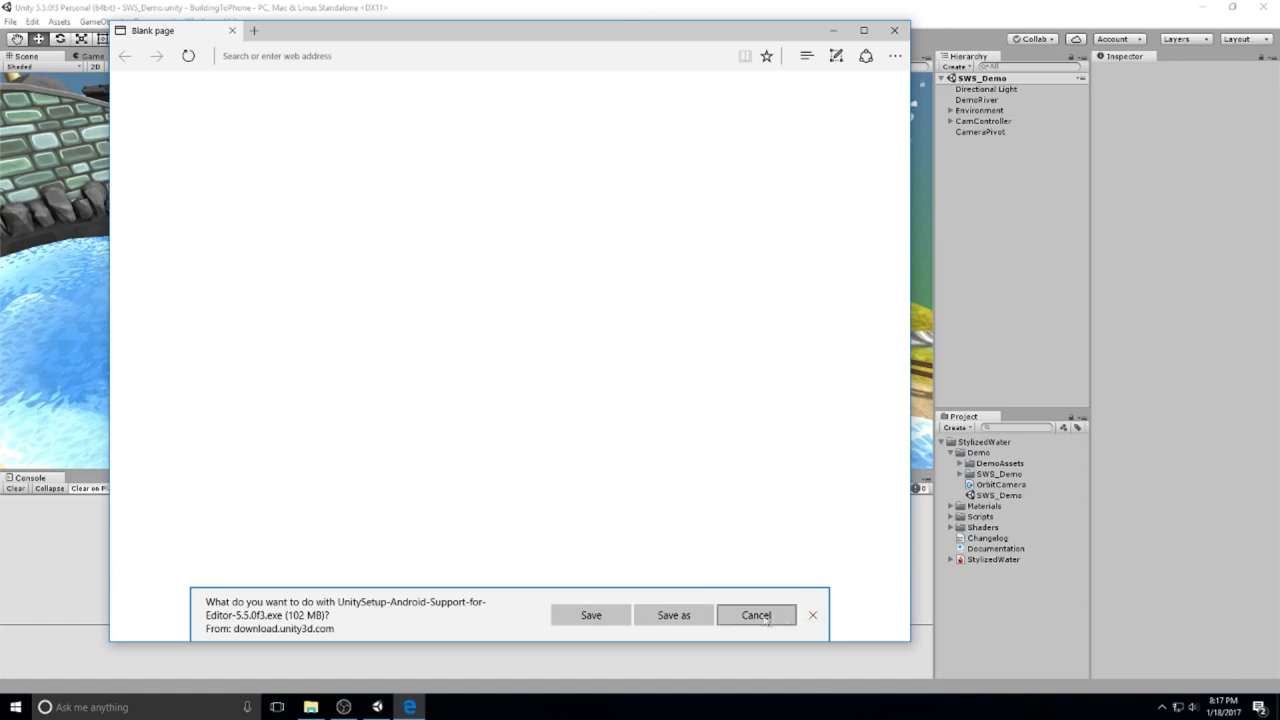
click(813, 617)
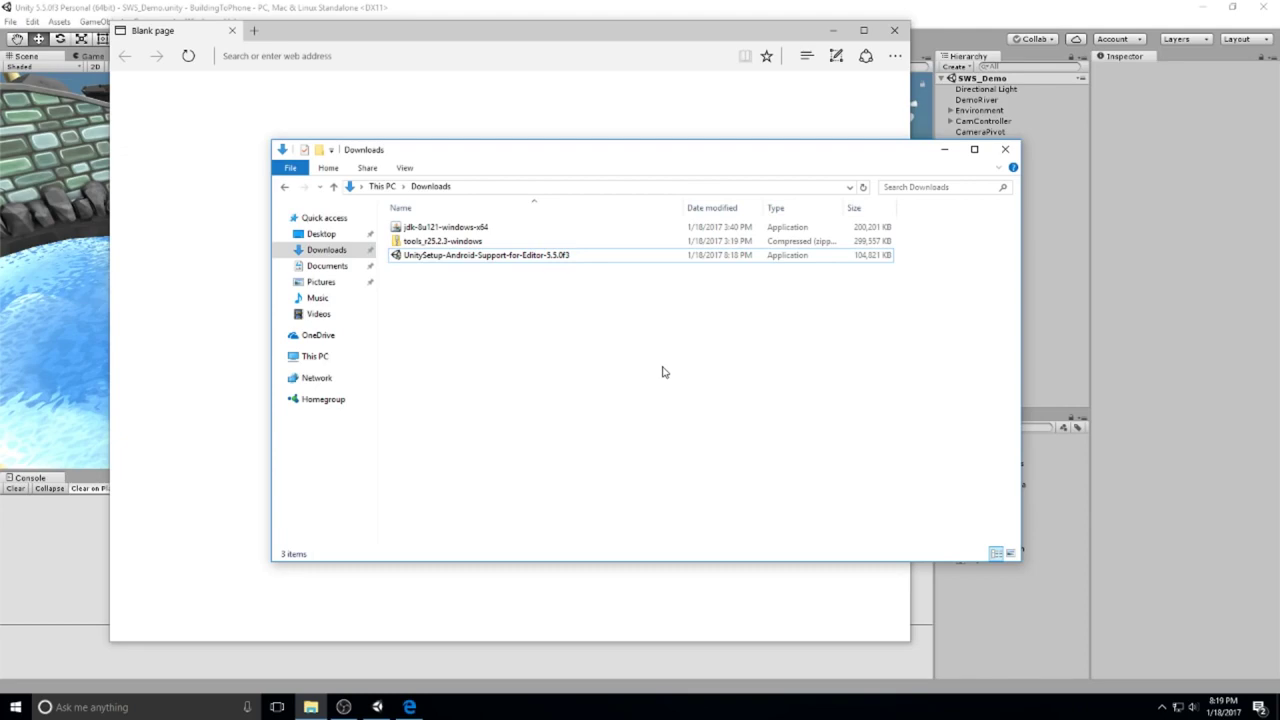
- Run the UnitySetup-Android installer, accept the licence and install into the default Unity folder
double_click(530, 258)
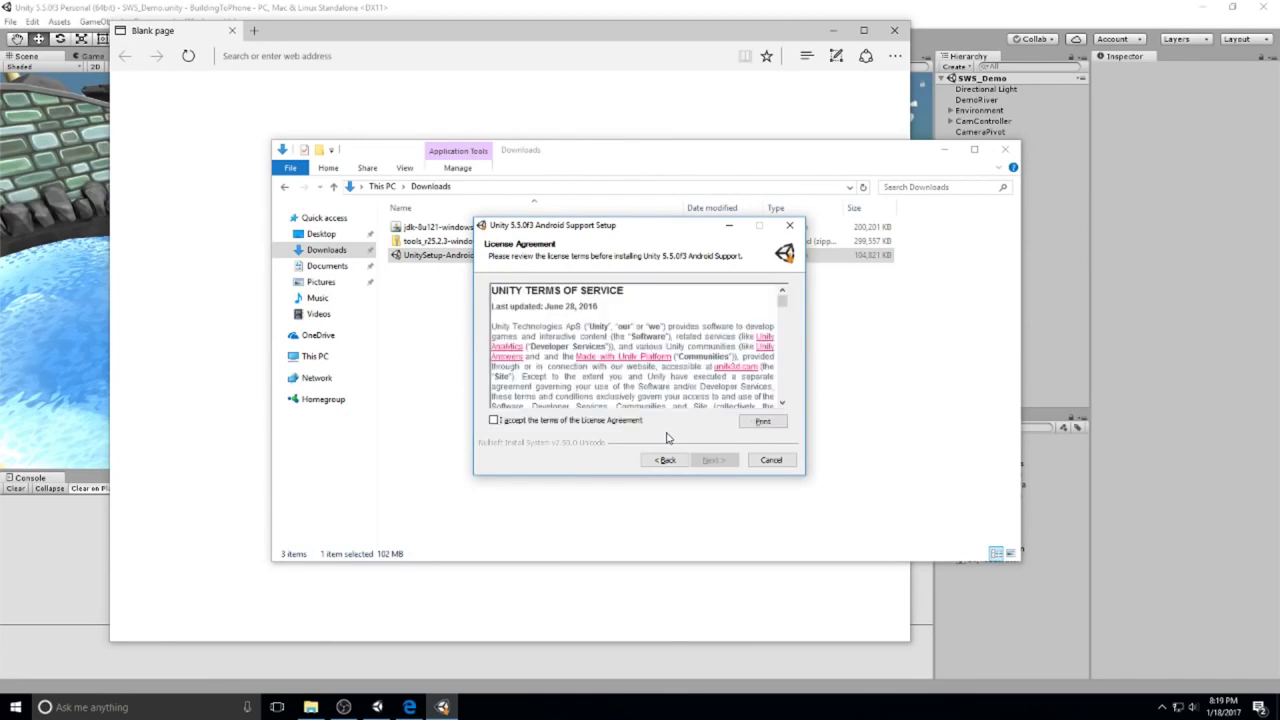
click(617, 421)
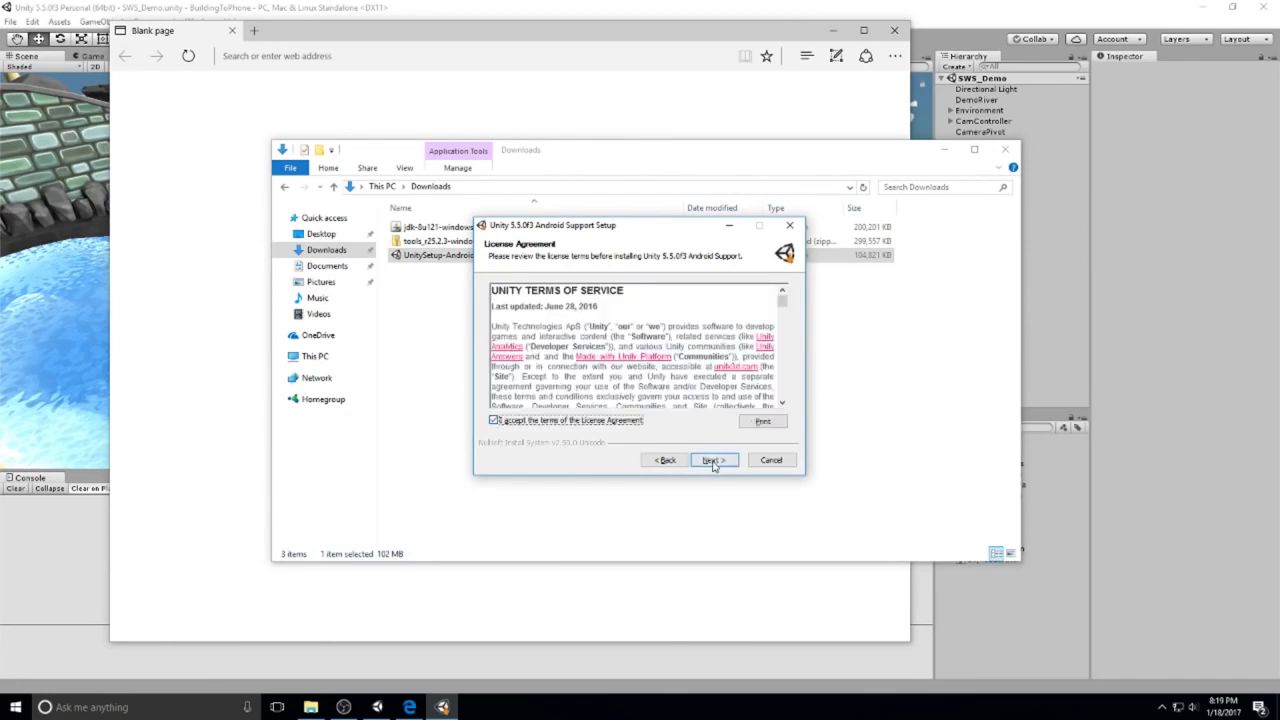
click(713, 461)
click(713, 461)
click(712, 461)
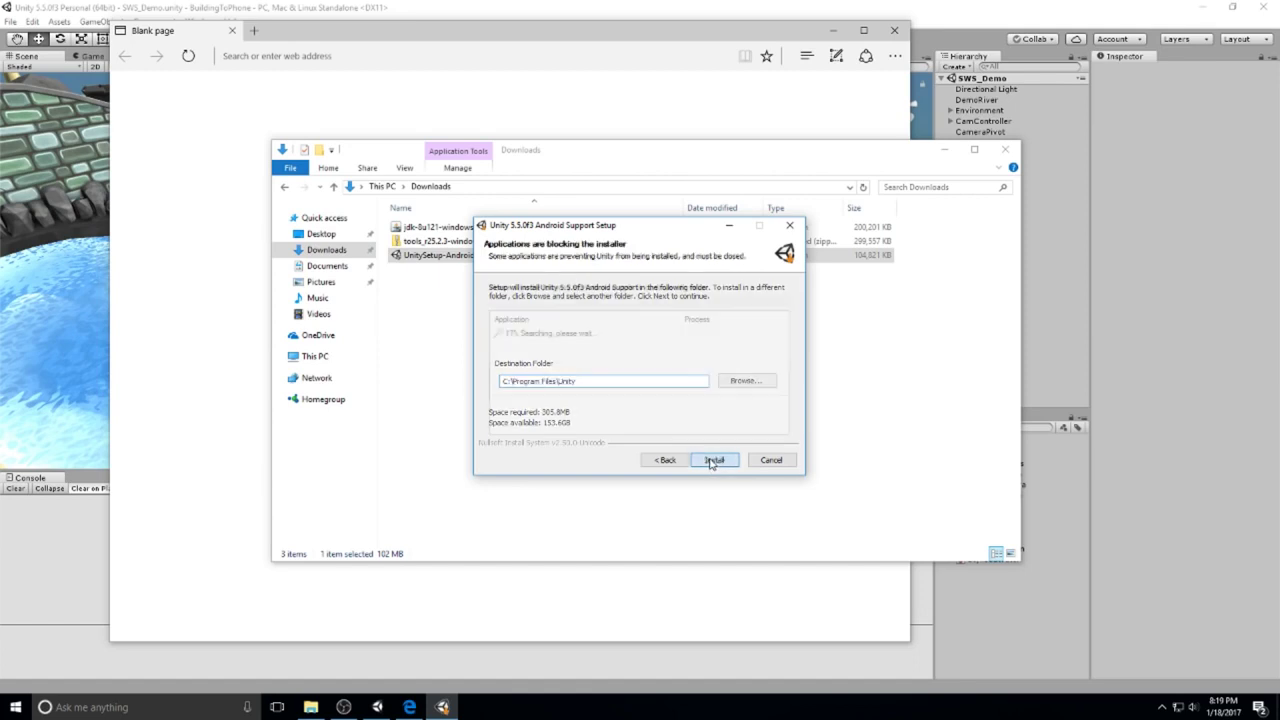
click(712, 460)
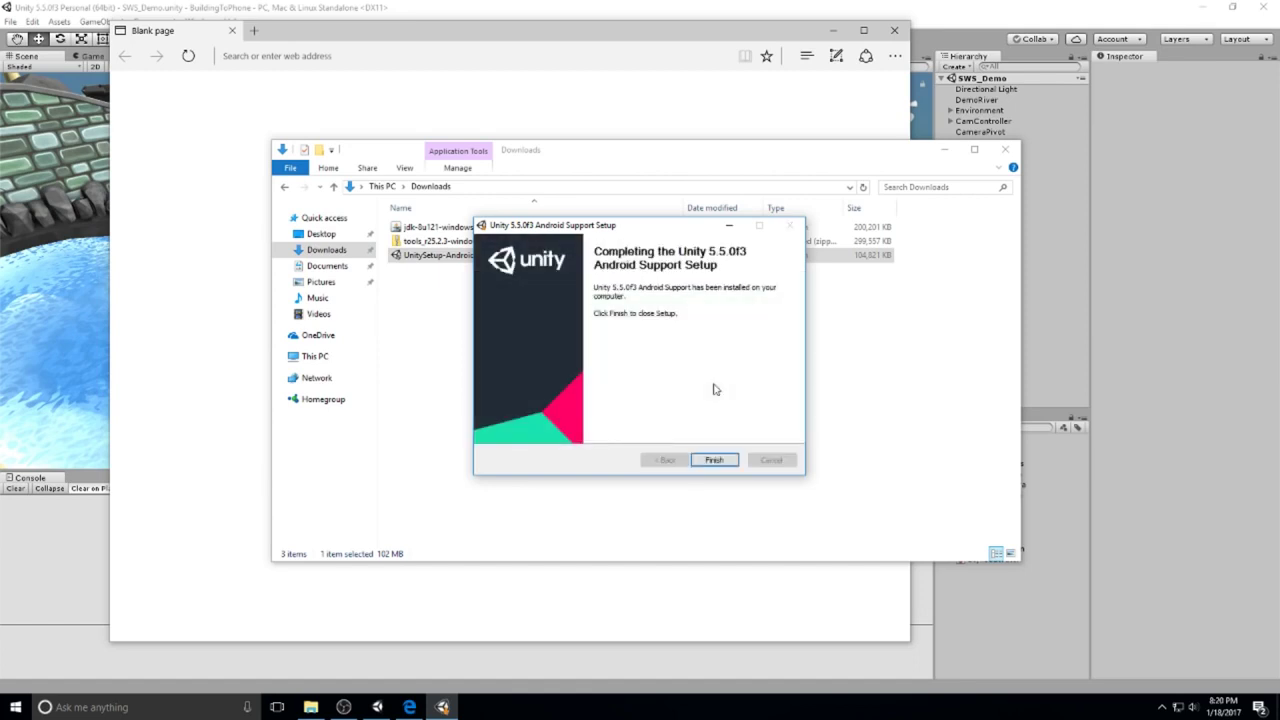
- Finish the Android support setup and close the Downloads folder and Edge windows
click(710, 460)
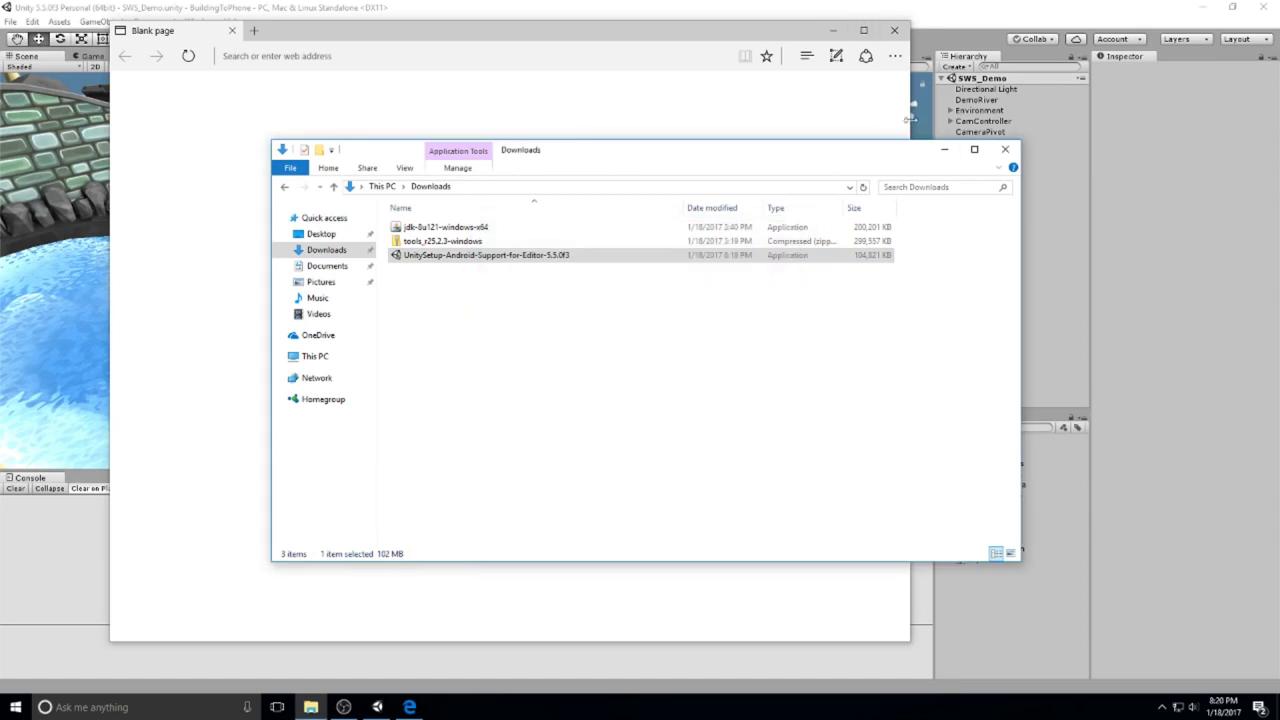
click(1005, 149)
click(894, 30)
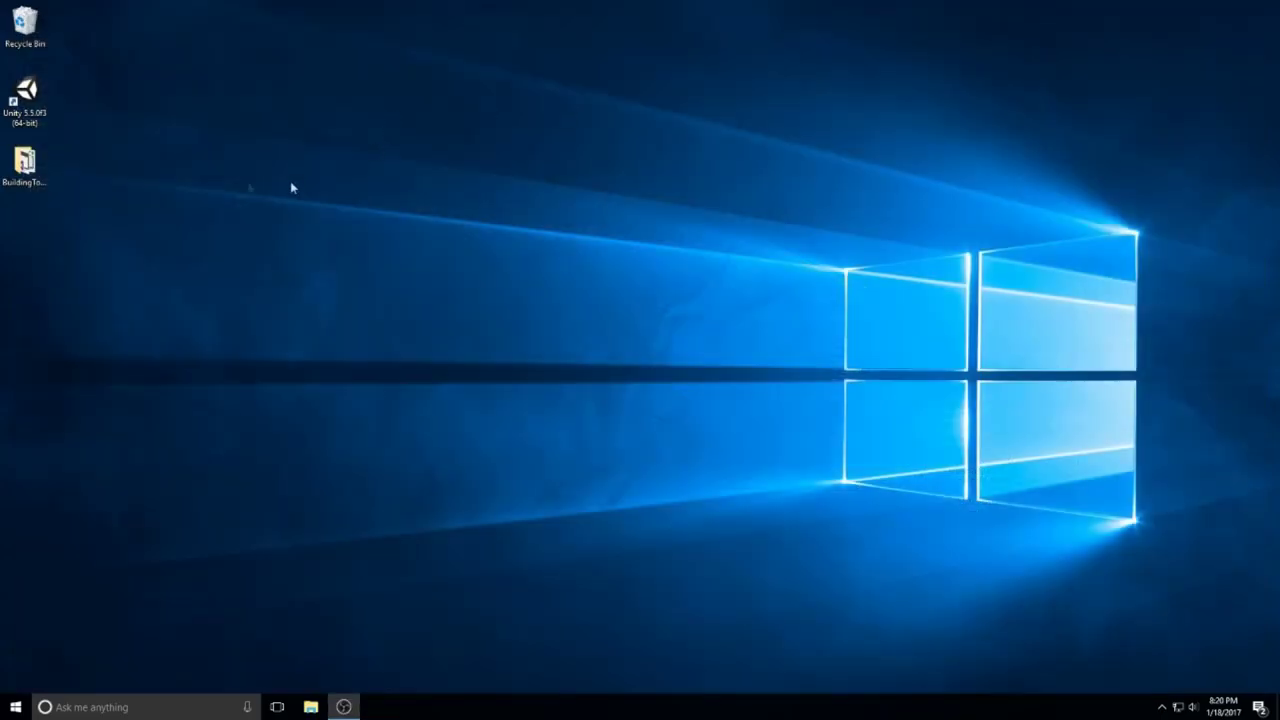
- Relaunch Unity, switch Build Settings to the Android platform, and start Build And Run
double_click(25, 95)
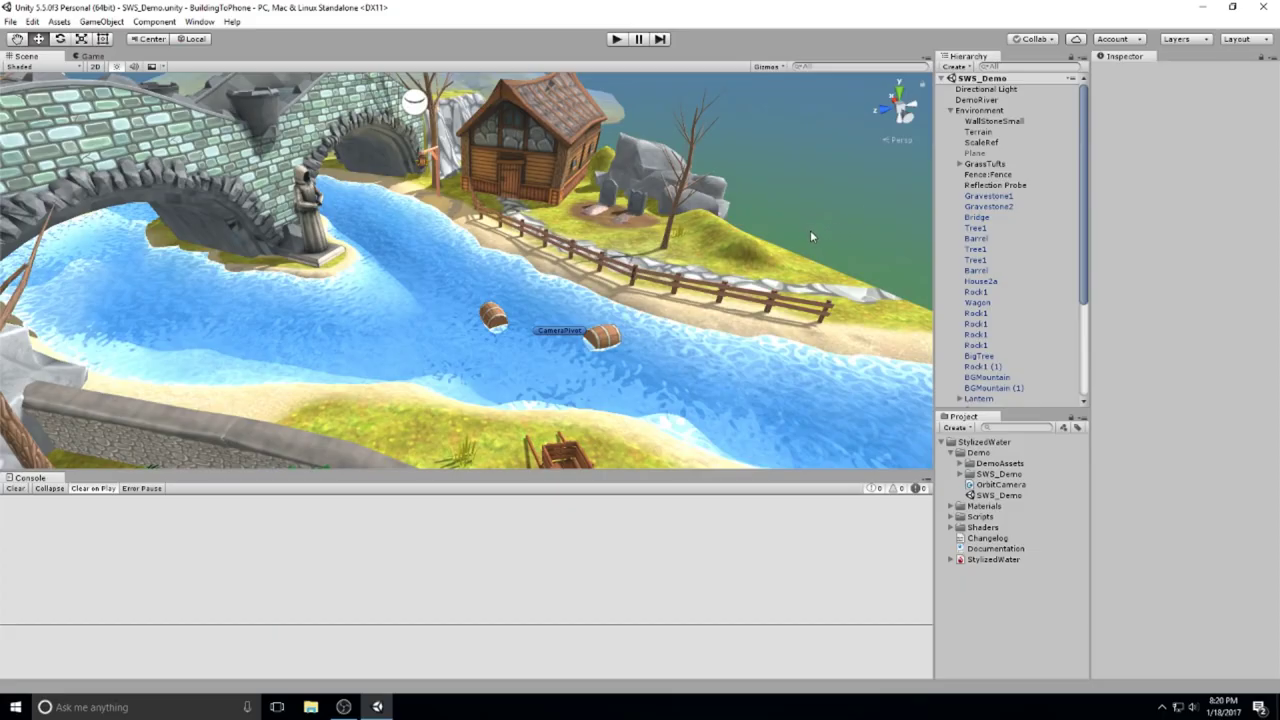
click(32, 21)
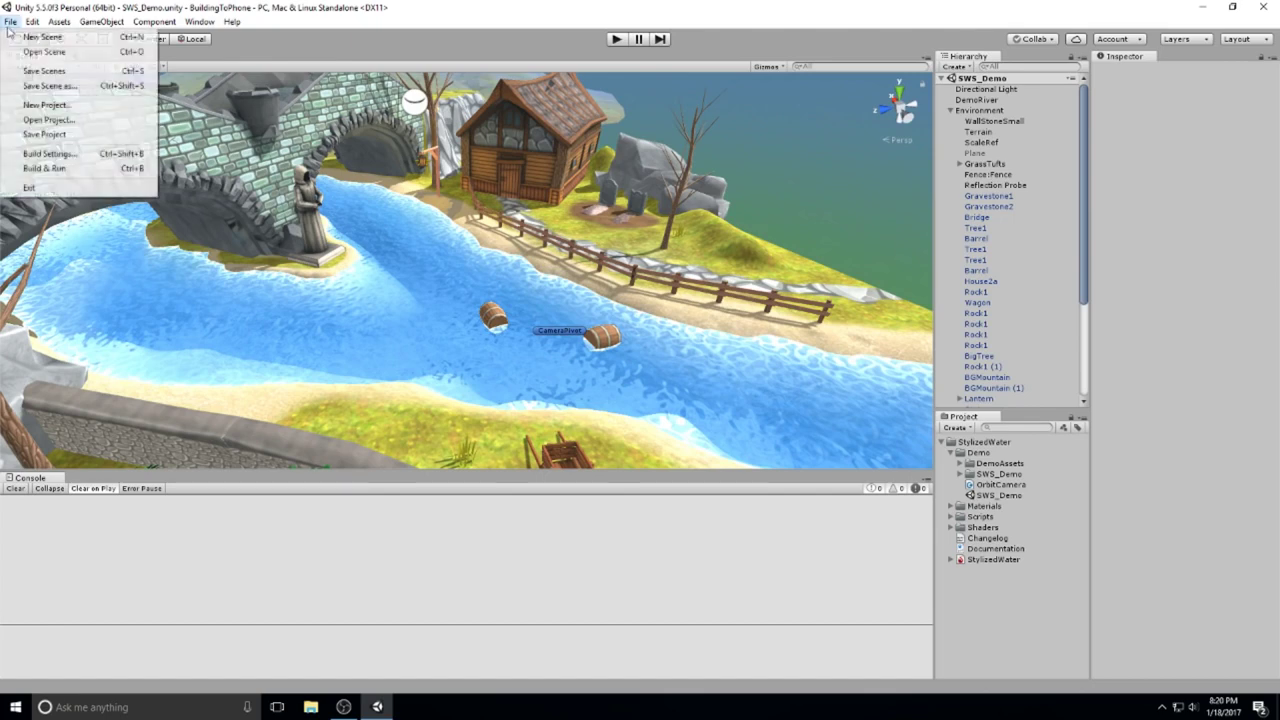
click(45, 152)
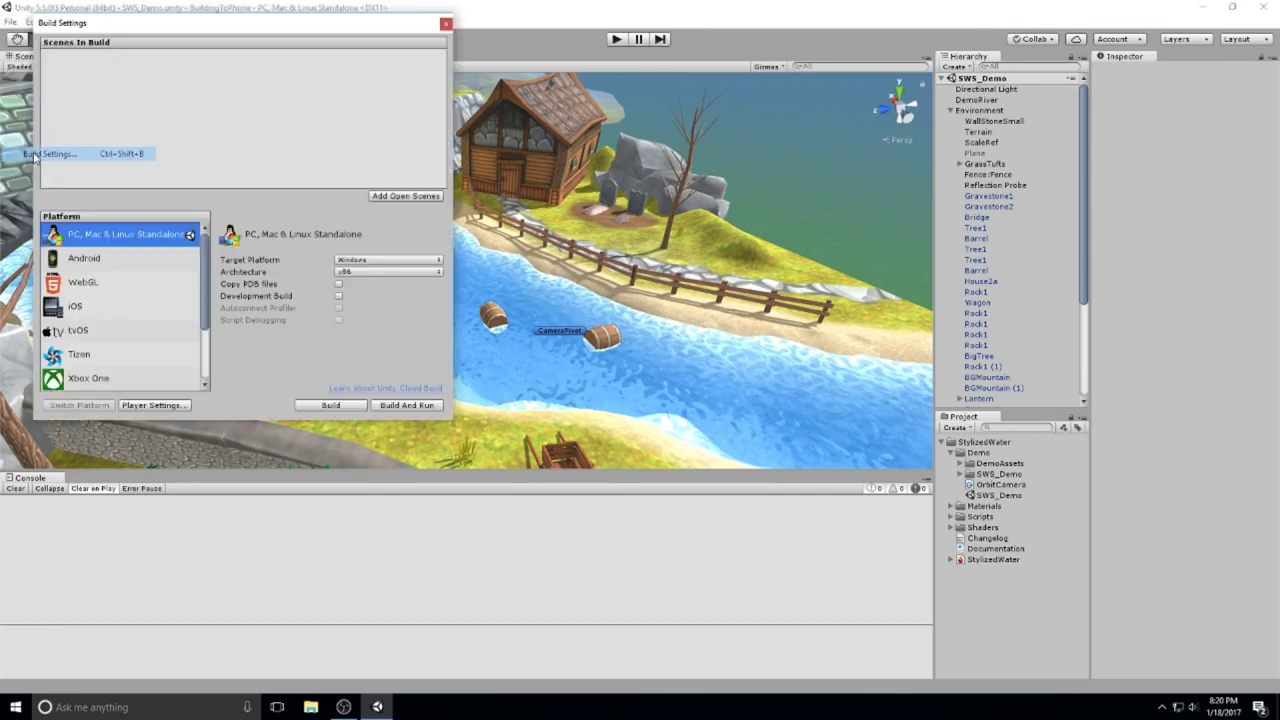
click(163, 257)
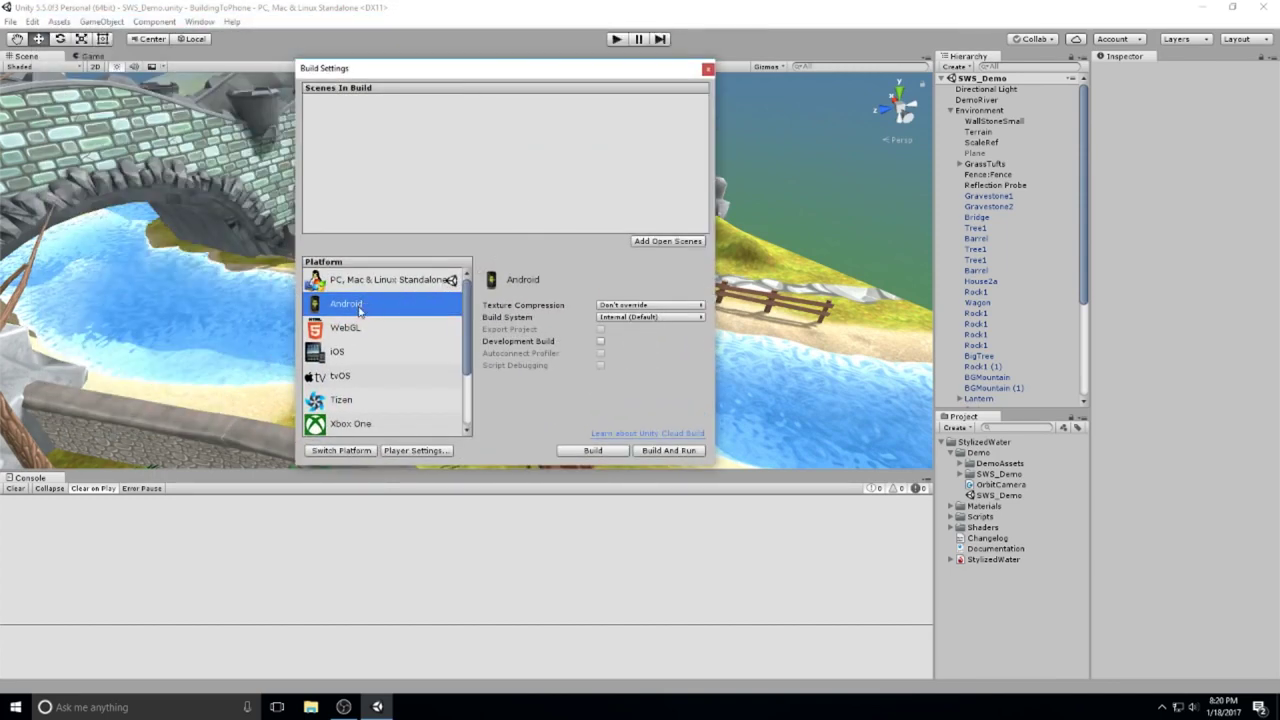
click(669, 450)
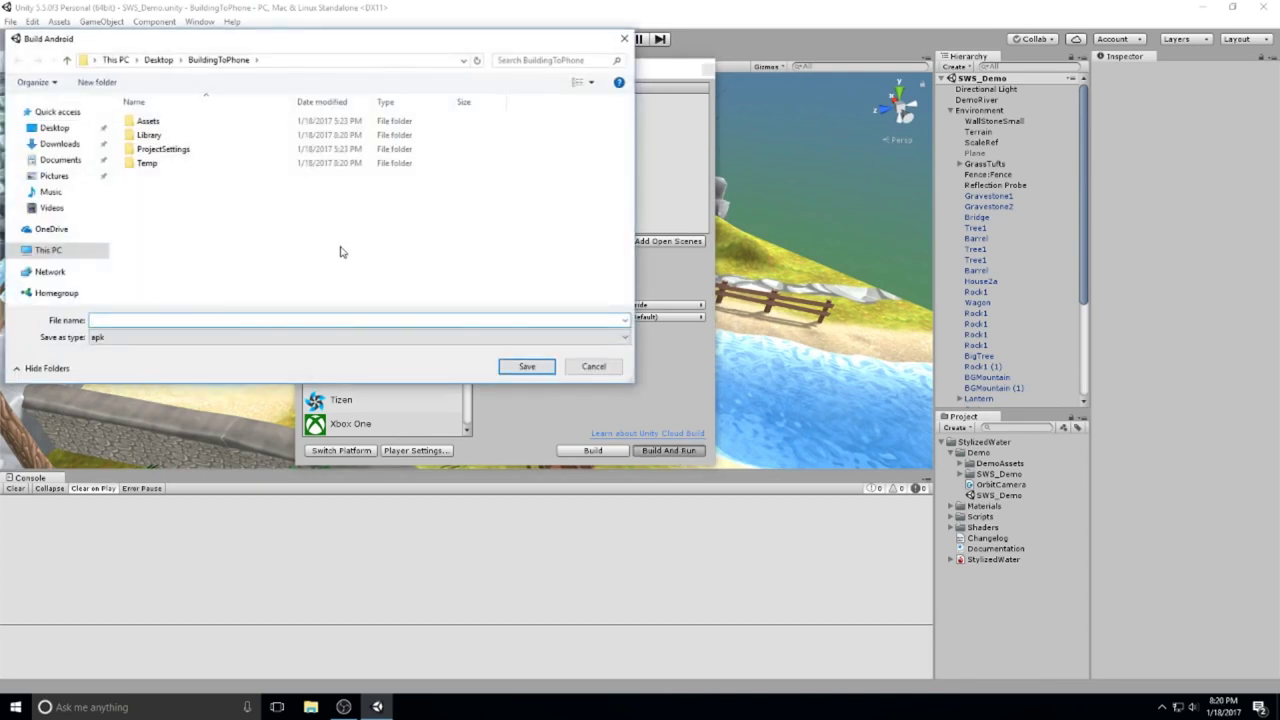
- Enter a file name for the apk and confirm to start the Android build
text(BUI)
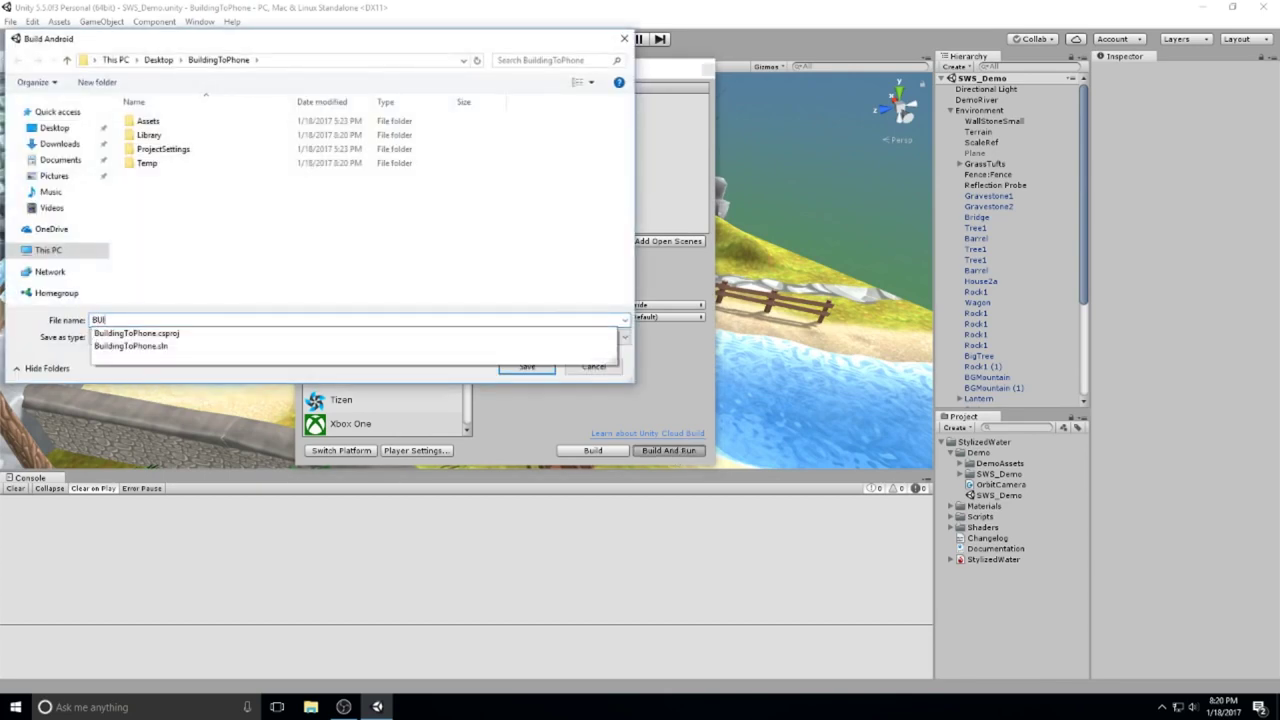
text(L)
key(BackSpace)
key(BackSpace)
key(BackSpace)
key(BackSpace)
text(biu)
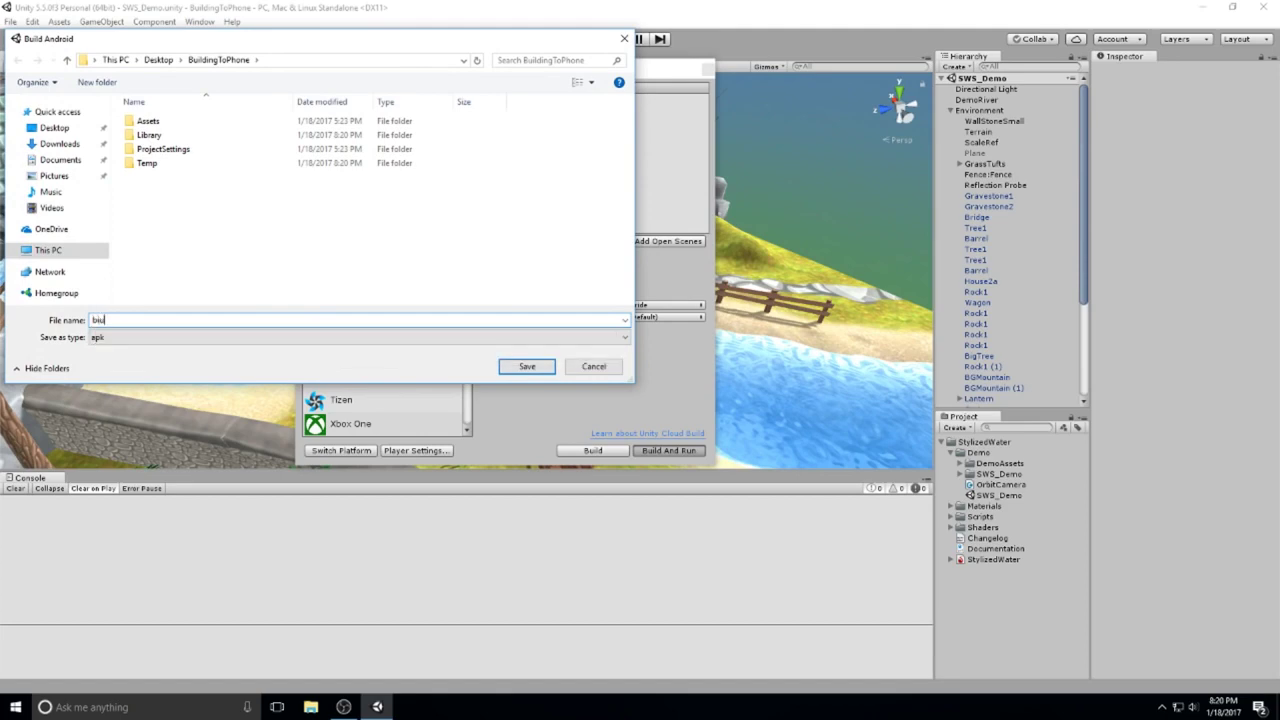
text(uil)
key(Return)
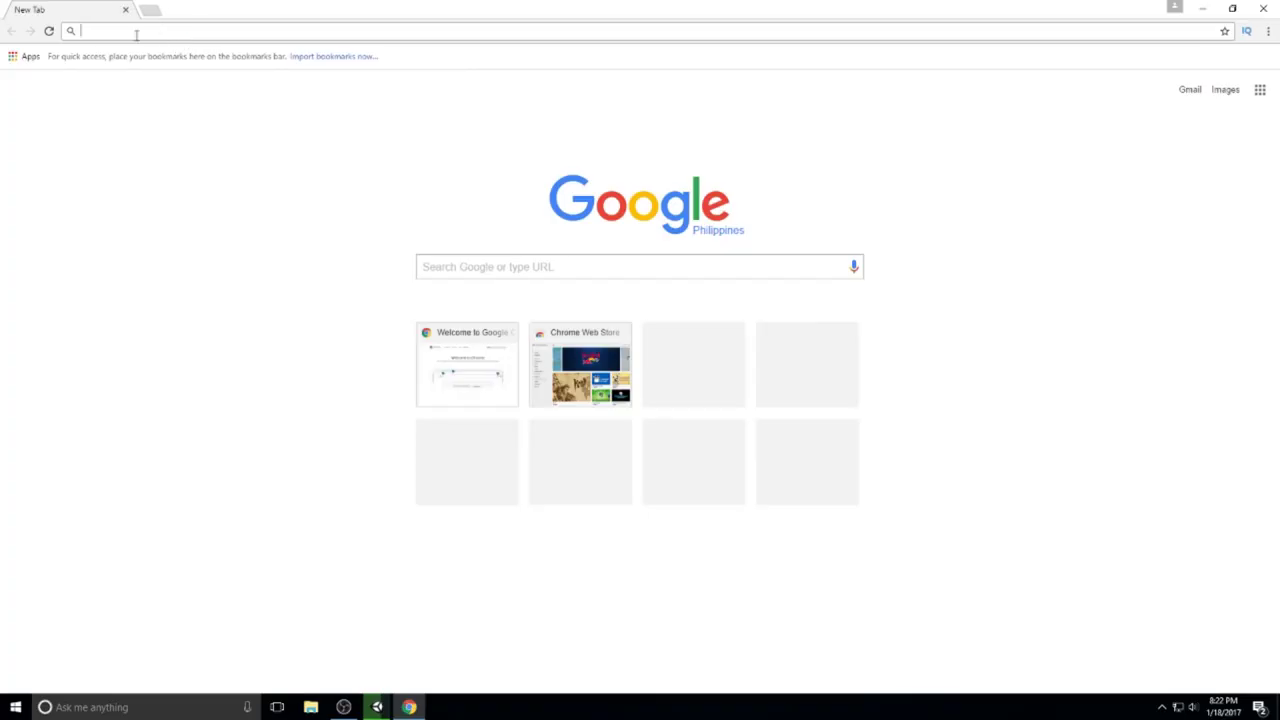
- Search the web for 'android sdk' and open the Android Studio download page
text(android sdk)
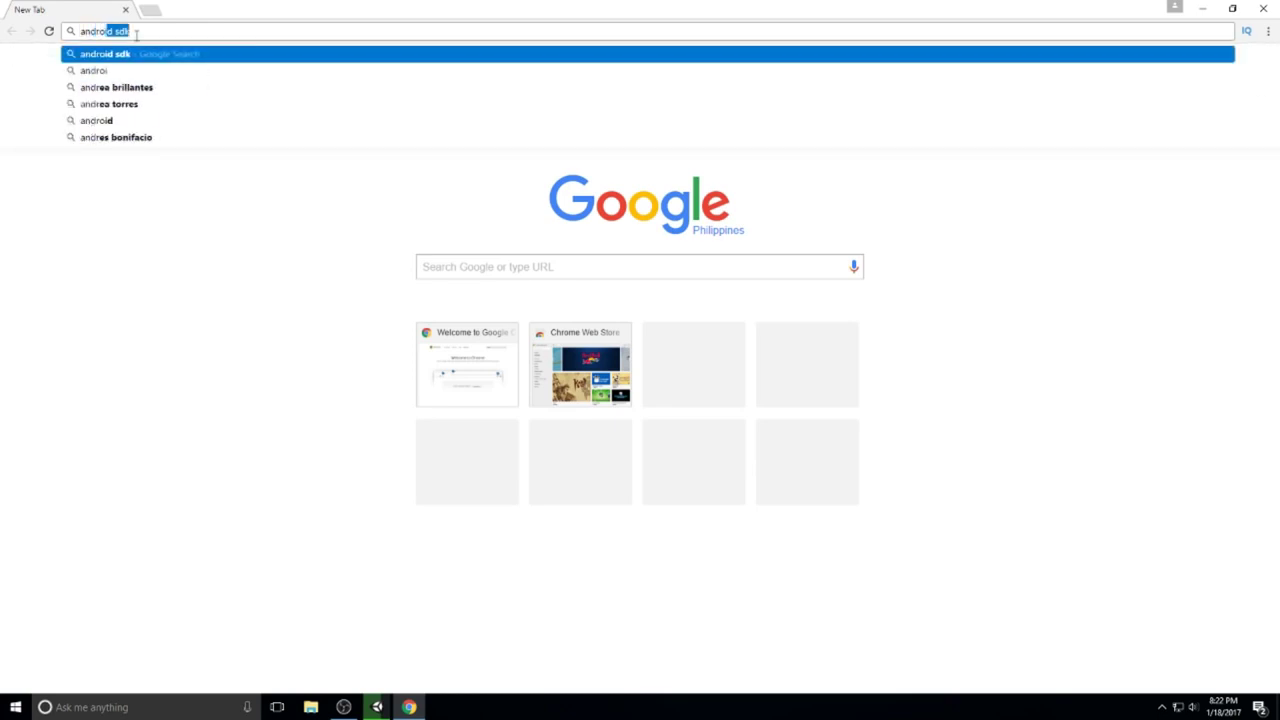
key(Return)
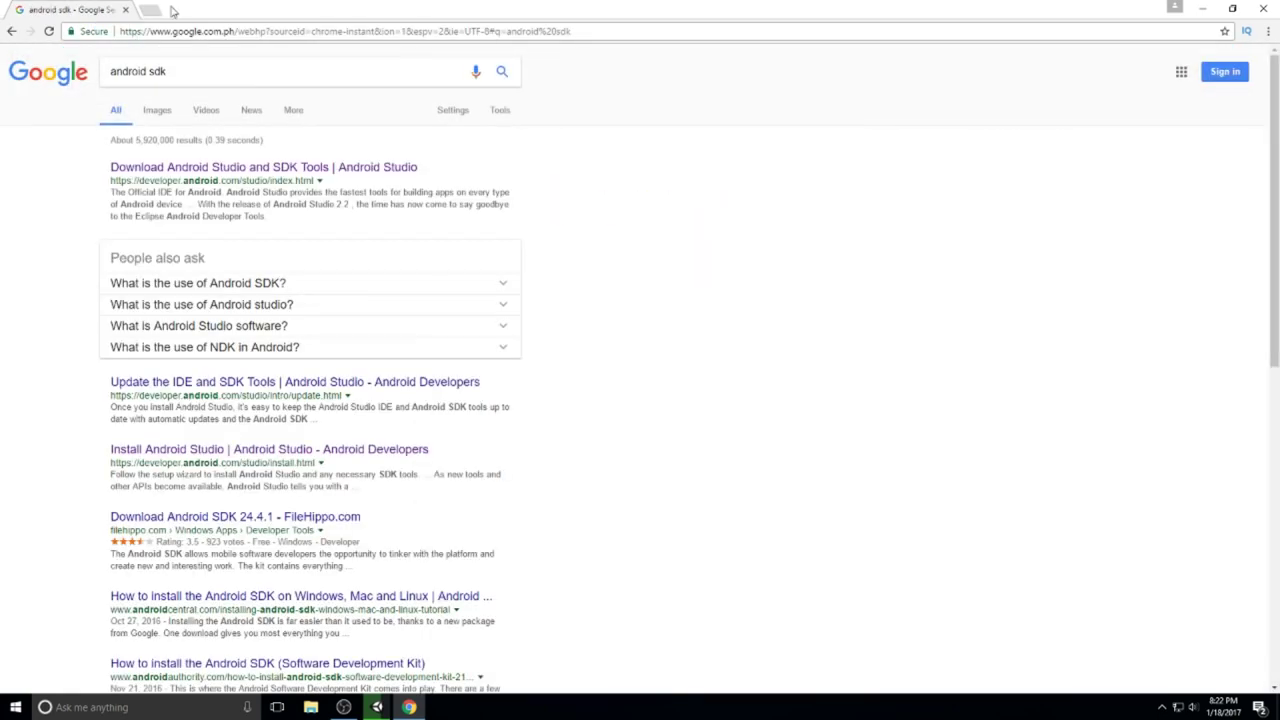
click(220, 170)
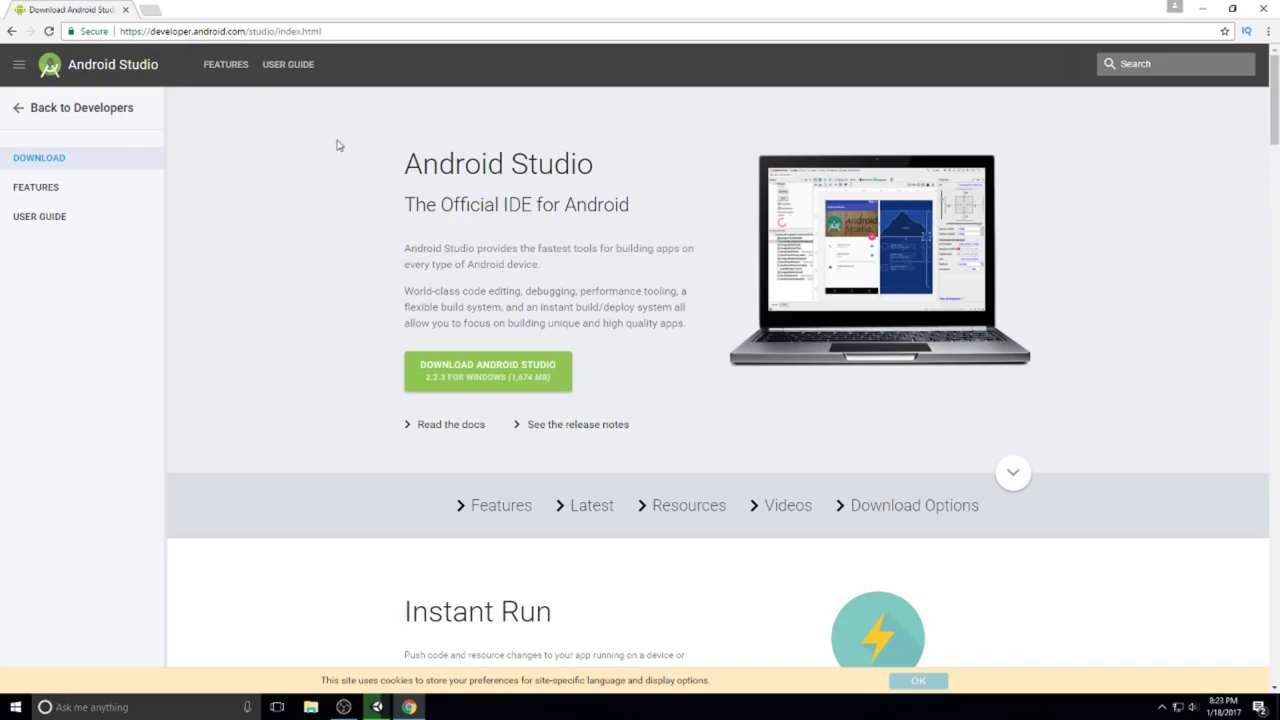
- Accept the SDK terms, download tools_r25.2.3-windows.zip, and open the Downloads folder
scroll(336, 229, down, 10)
scroll(335, 220, down, 15)
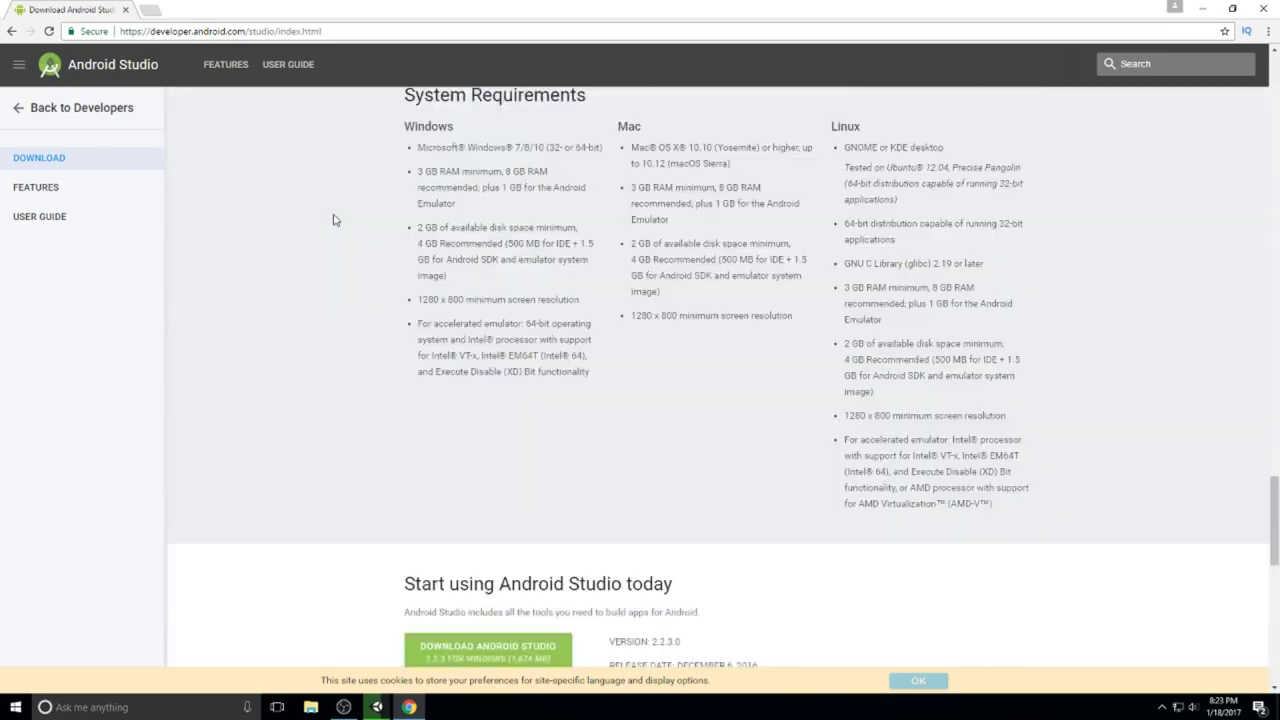
drag(404, 205, 586, 214)
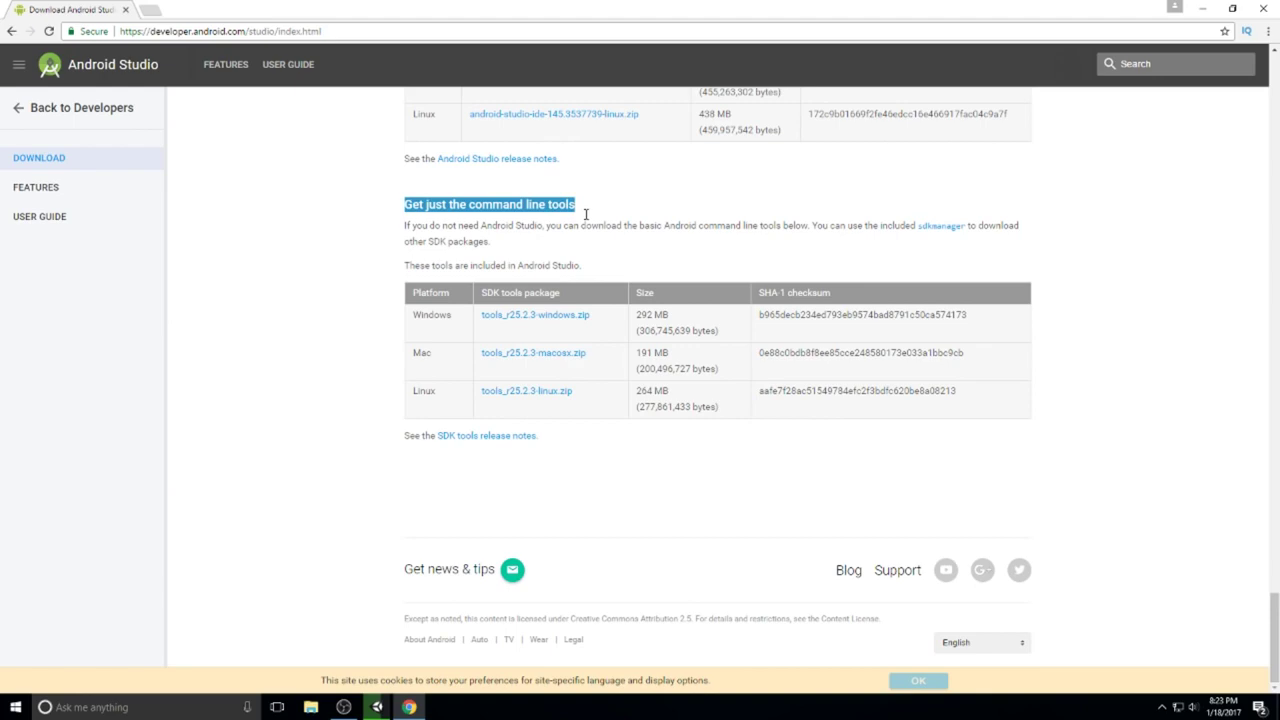
click(554, 317)
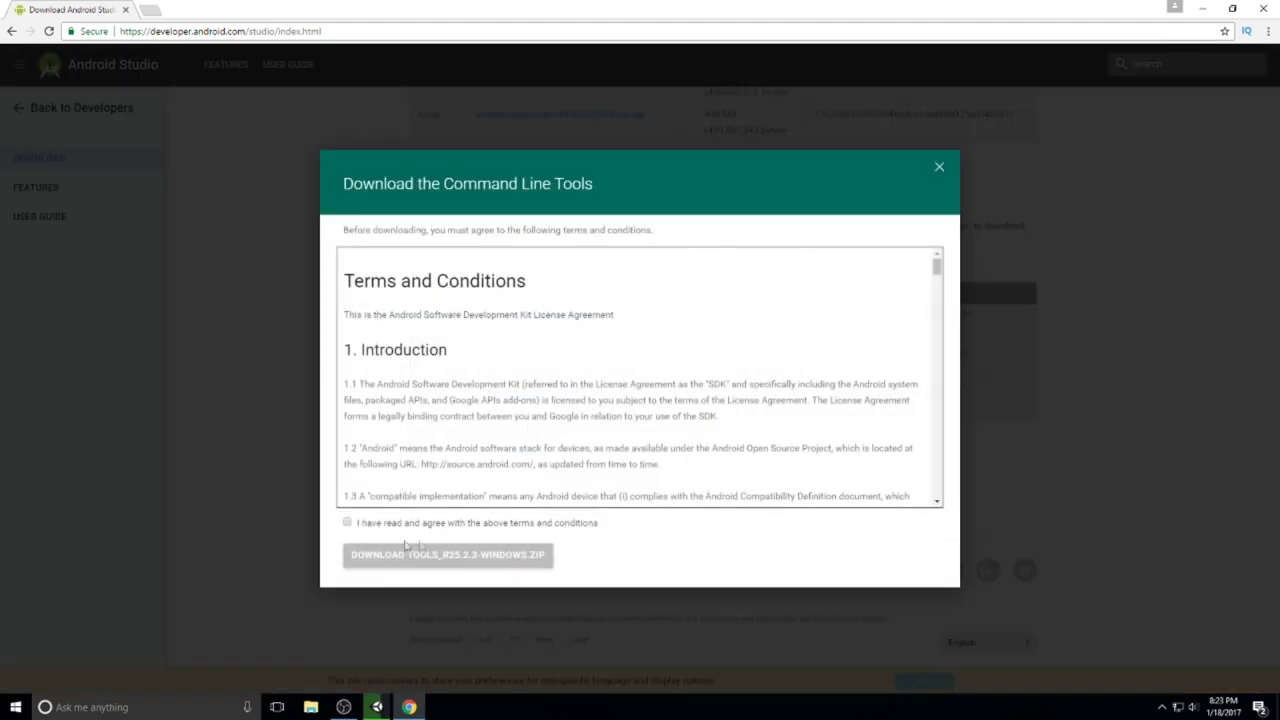
click(348, 523)
click(371, 554)
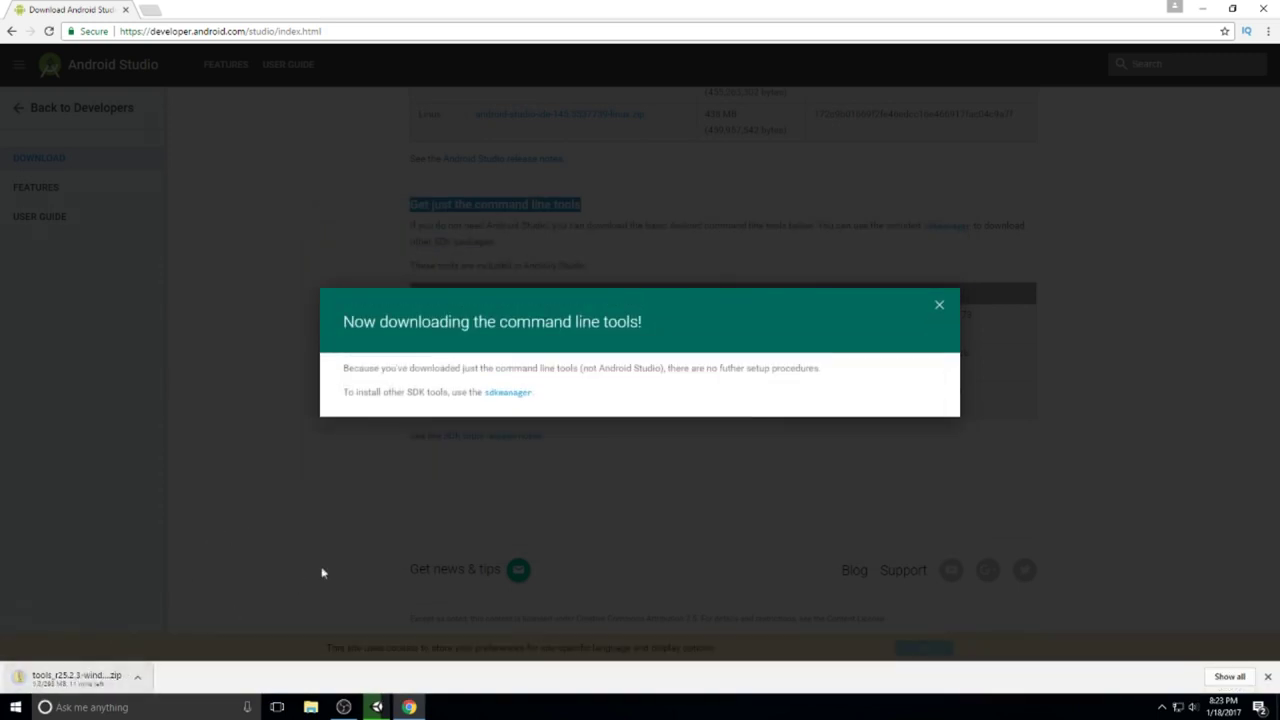
click(720, 421)
key(super+e)
click(328, 250)
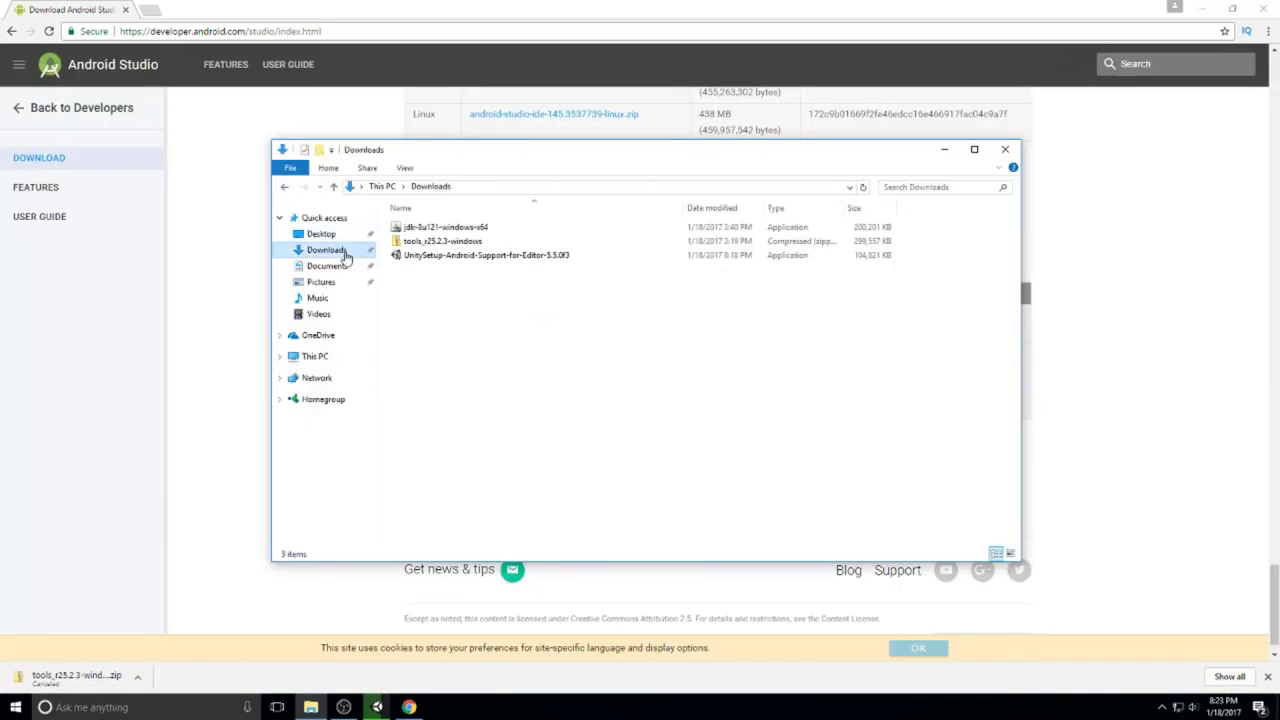
- Extract the tools_r25.2.3-windows zip to its suggested folder
drag(583, 162, 684, 164)
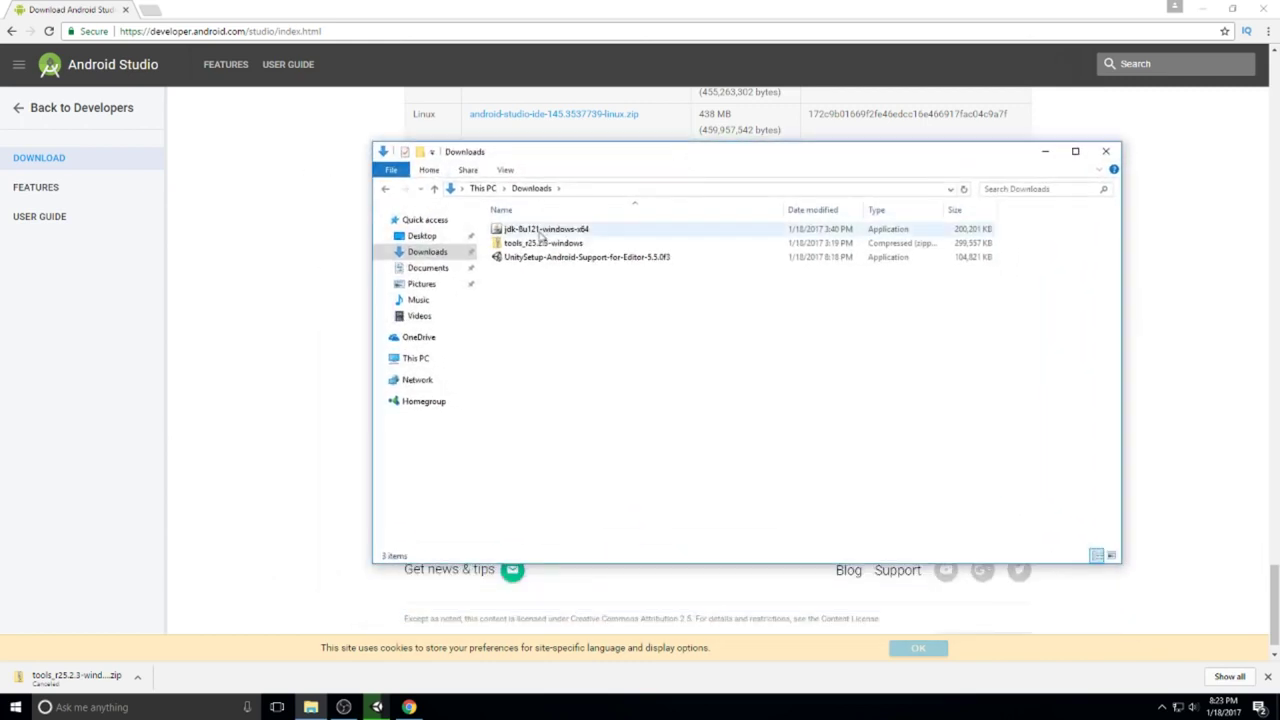
click(588, 244)
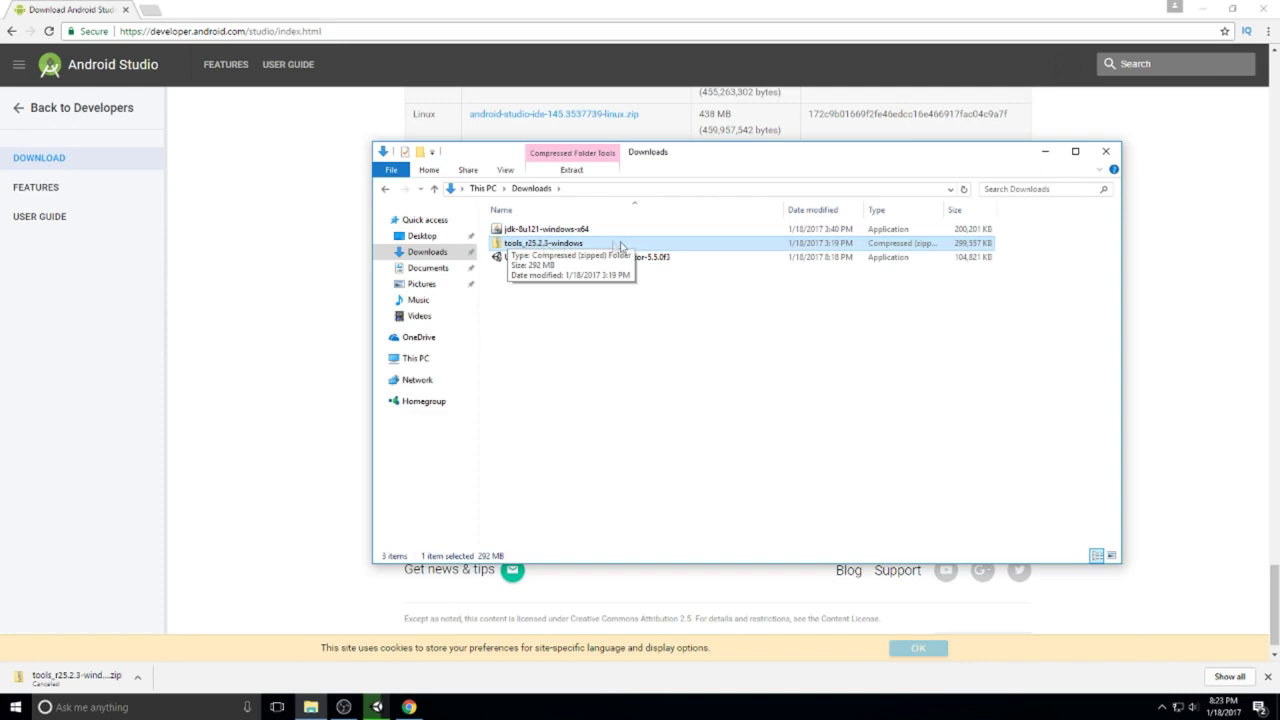
right_click(588, 245)
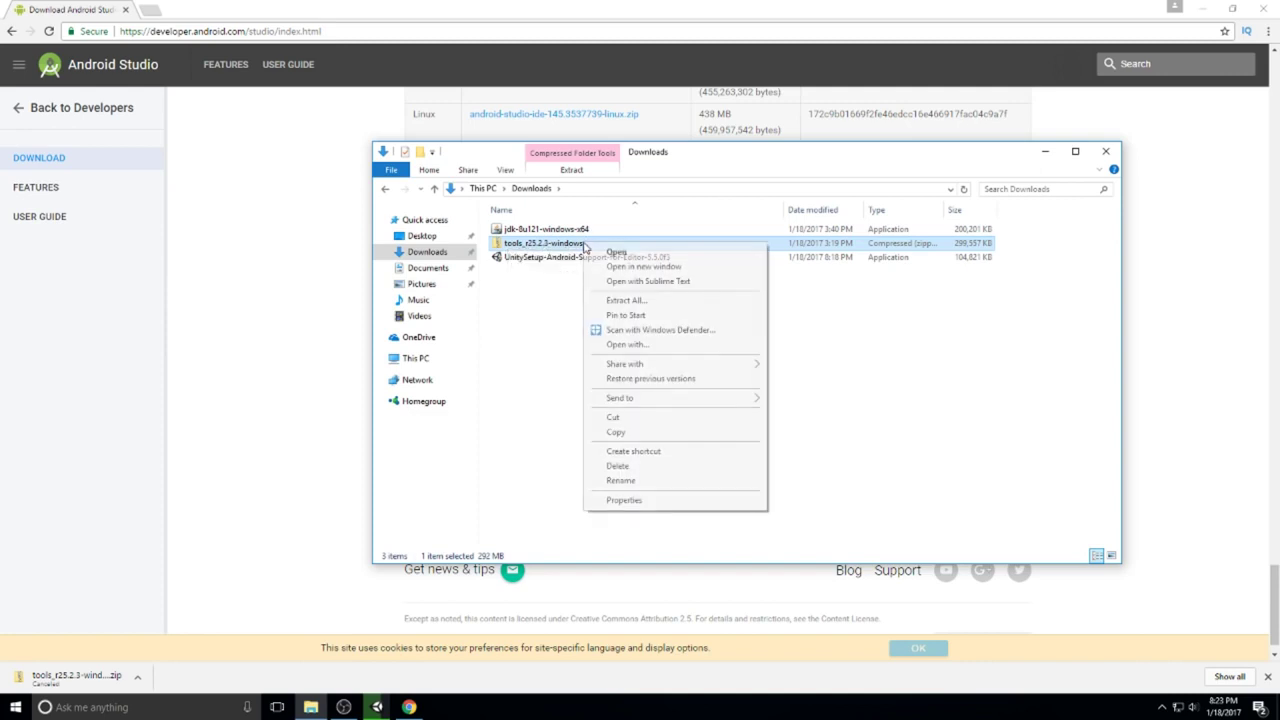
click(627, 300)
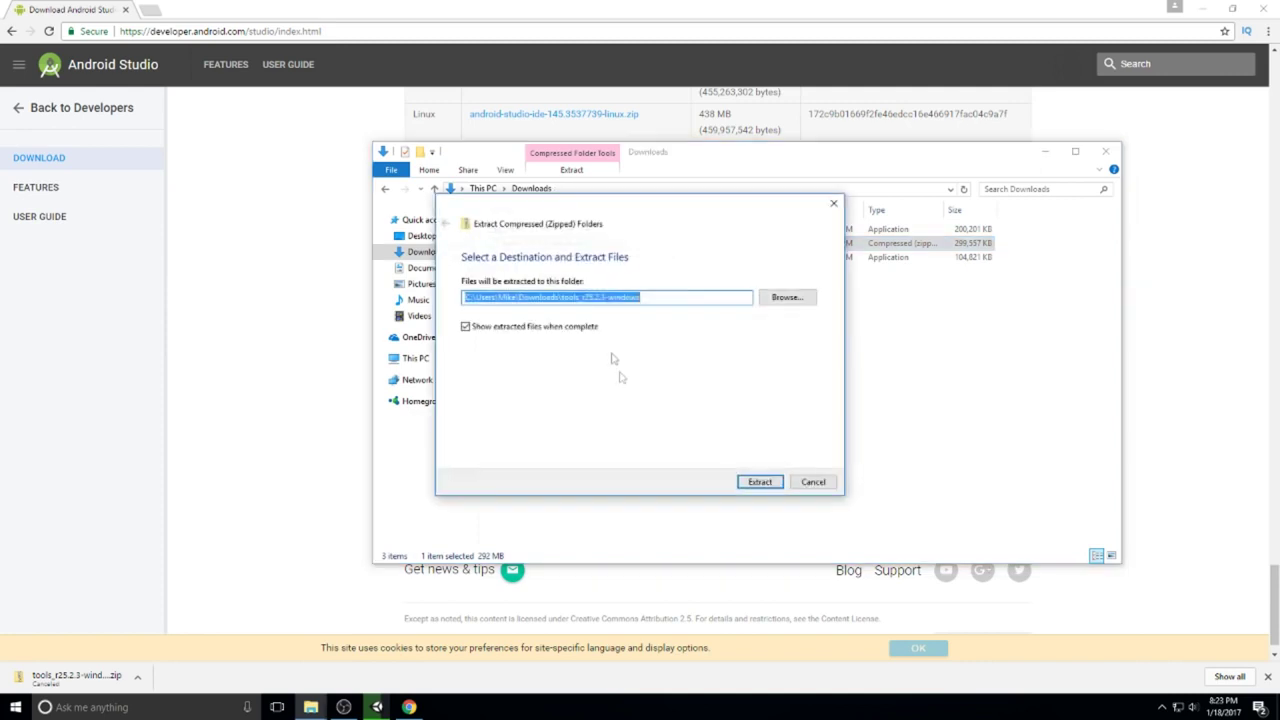
click(757, 481)
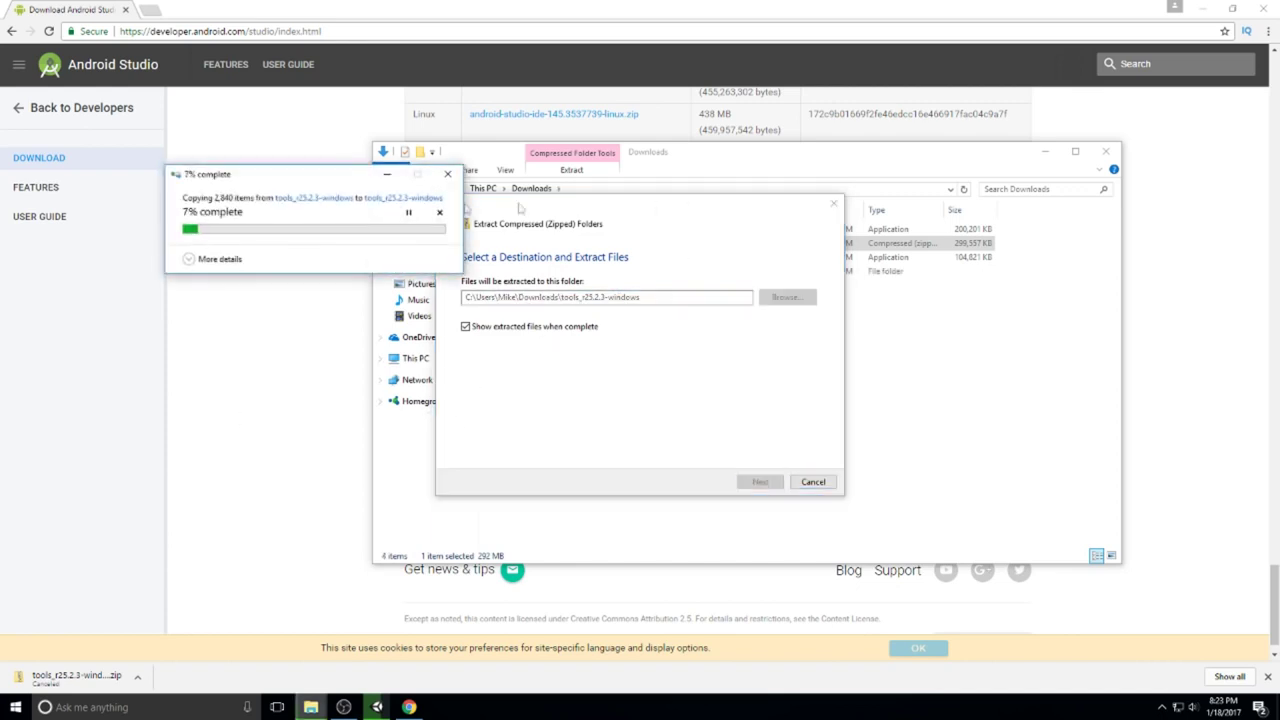
drag(733, 210, 1051, 200)
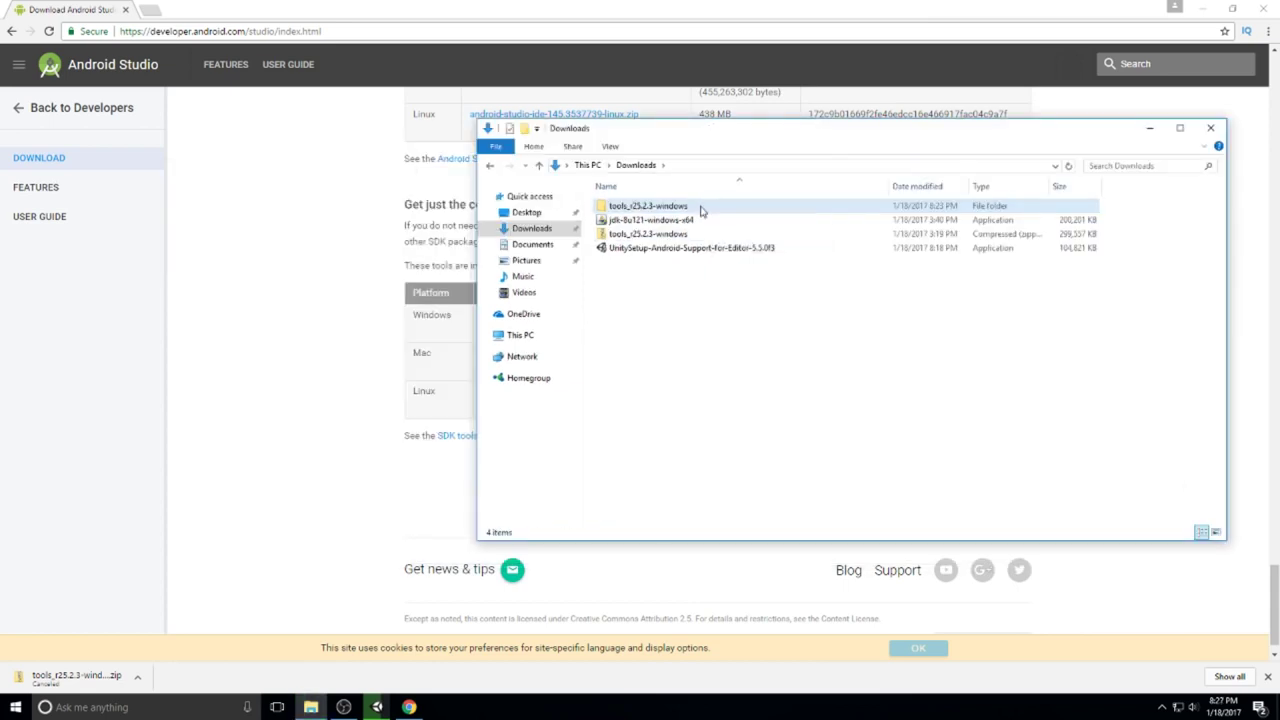
- Rename the extracted tools_r25.2.3-windows folder to 'Android'
click(700, 206)
key(F2)
text(Android)
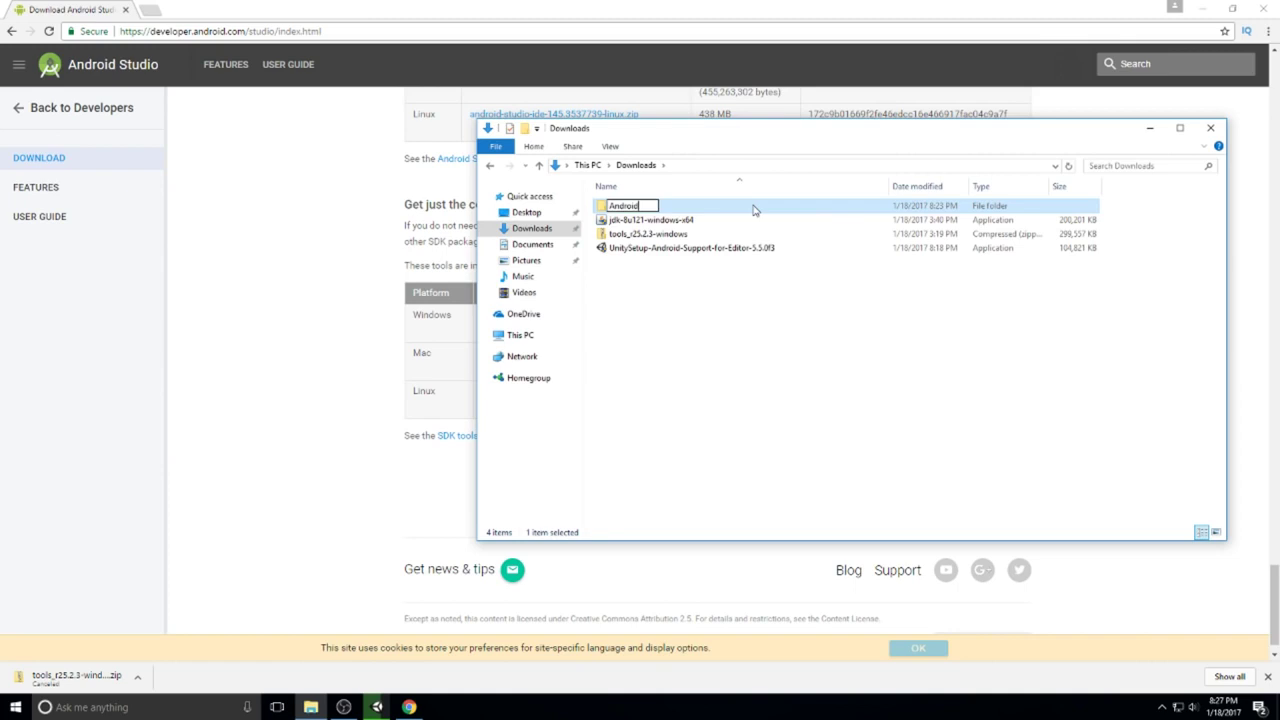
key(Return)
- Move the Android folder into C:\Program Files with administrator permission
click(520, 335)
click(703, 311)
double_click(705, 313)
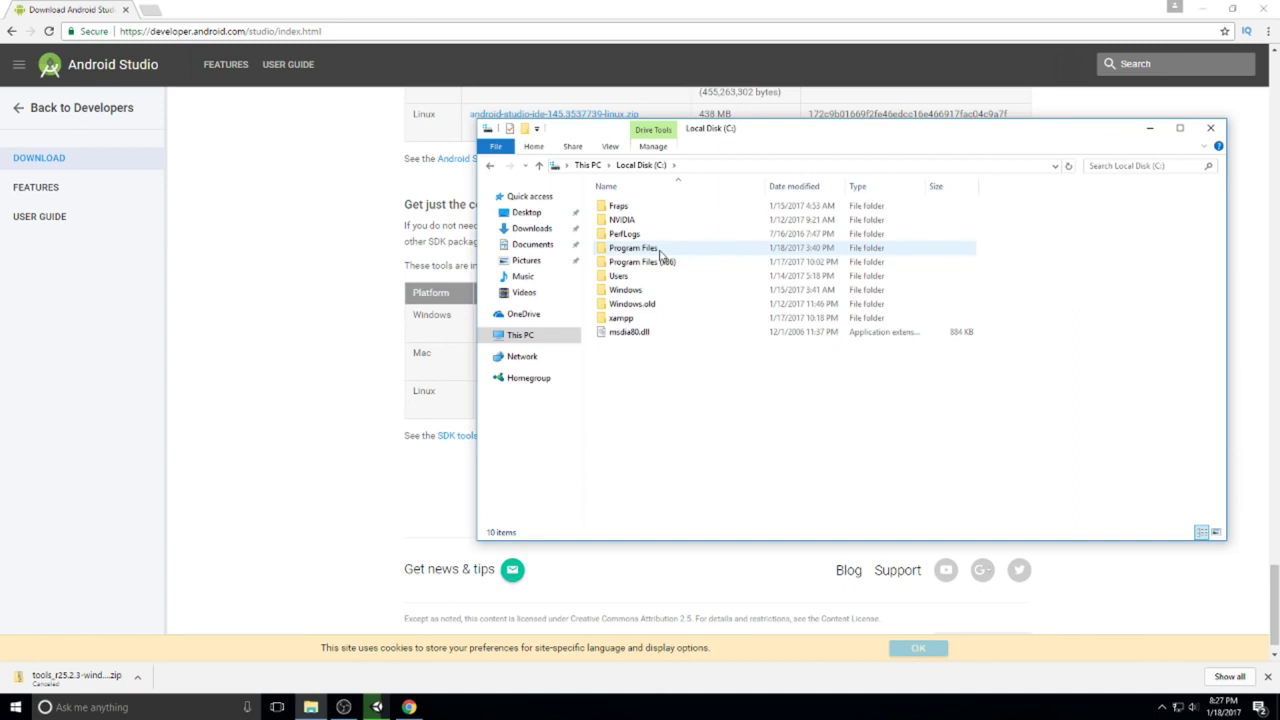
double_click(645, 250)
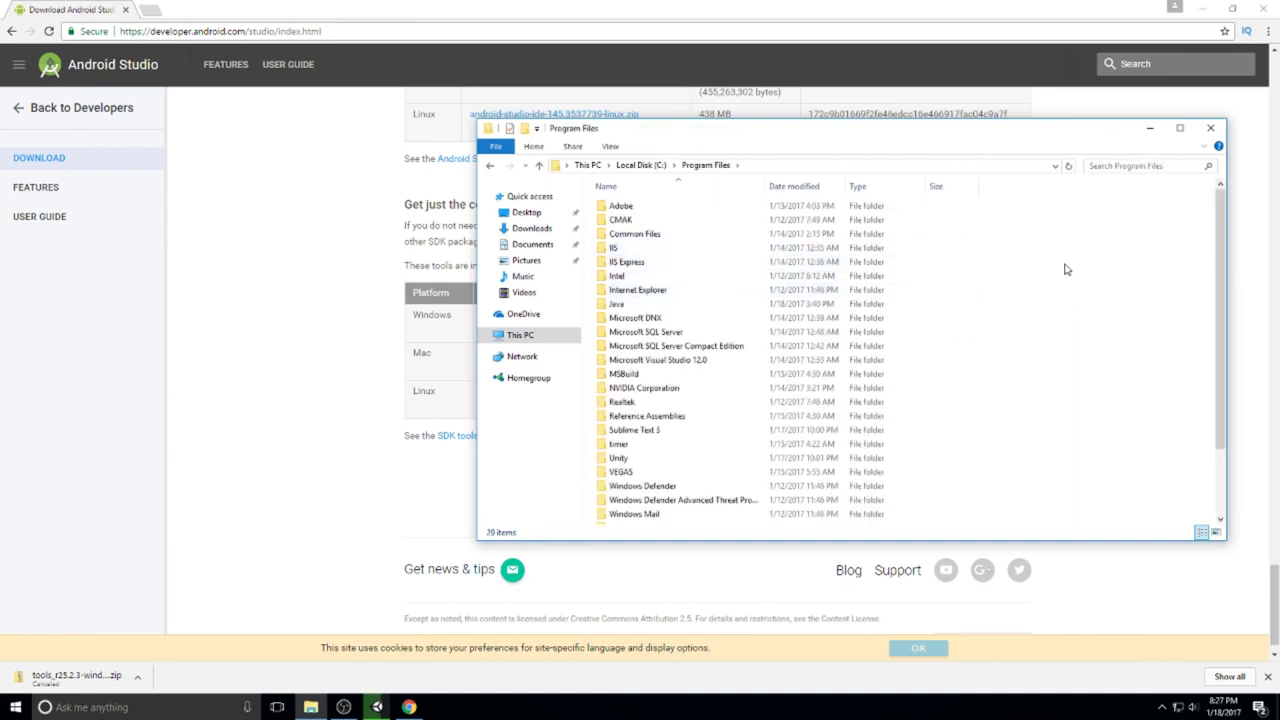
key(ctrl+v)
click(603, 264)
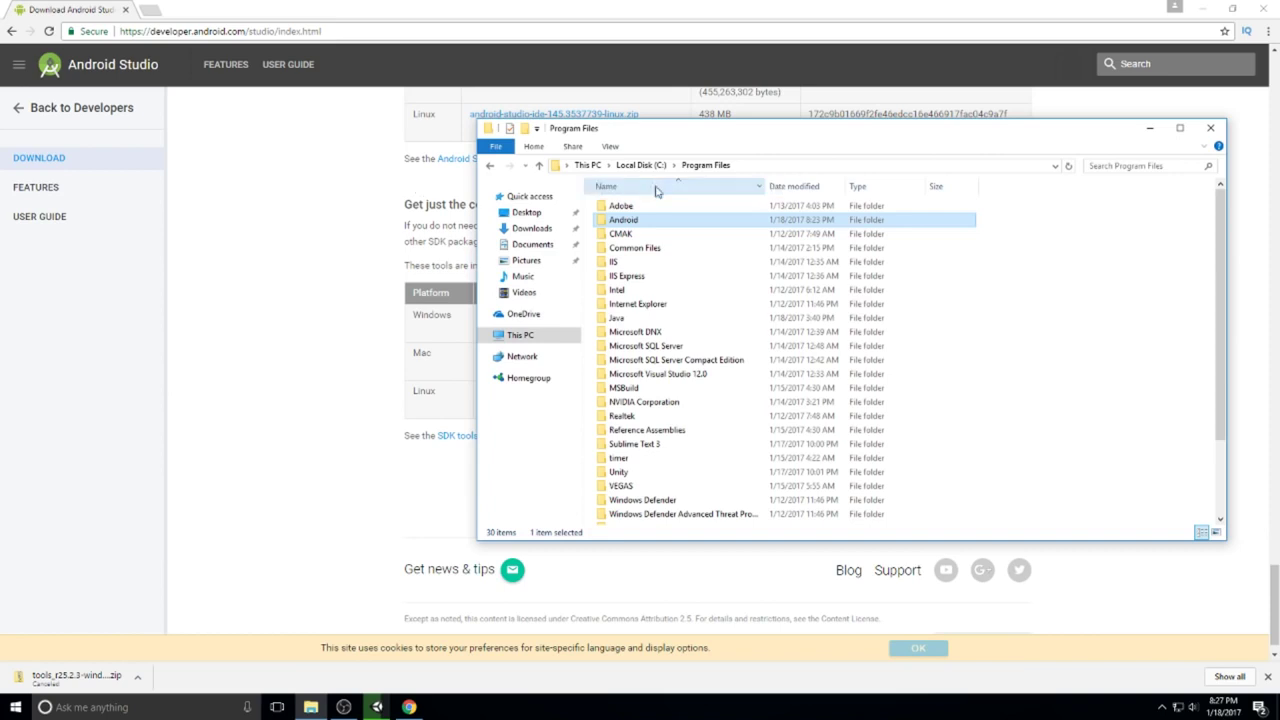
- Check the Android folder's contents, then return to the Unity editor
double_click(623, 220)
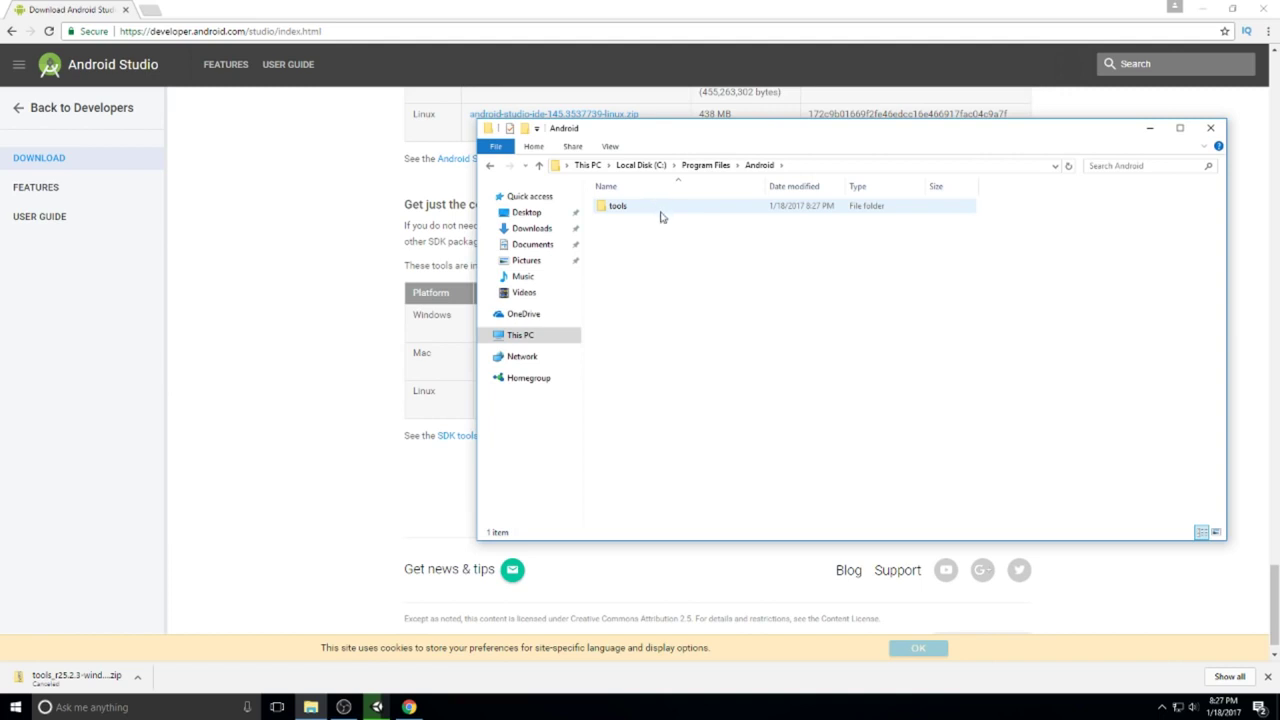
key(BackSpace)
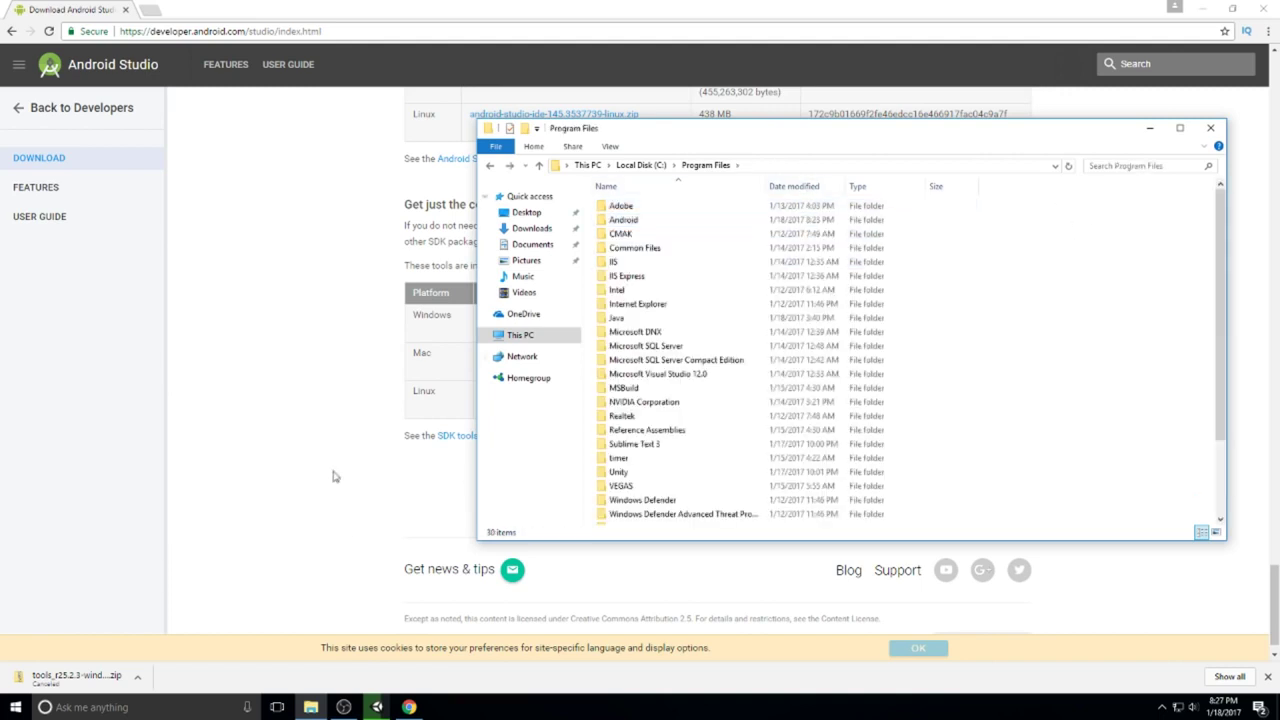
click(375, 704)
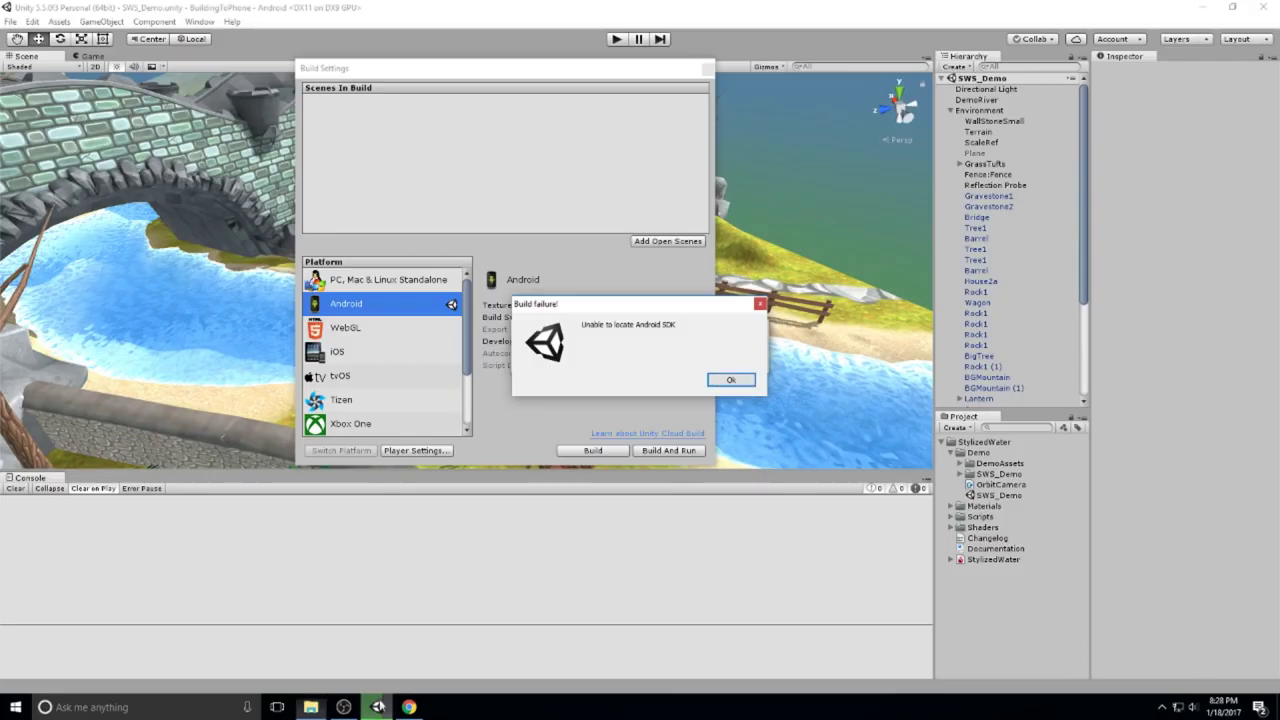
- Retry Build And Run with C:\Program Files\Android as SDK root, dismissing the API-level prompt
click(728, 381)
click(658, 451)
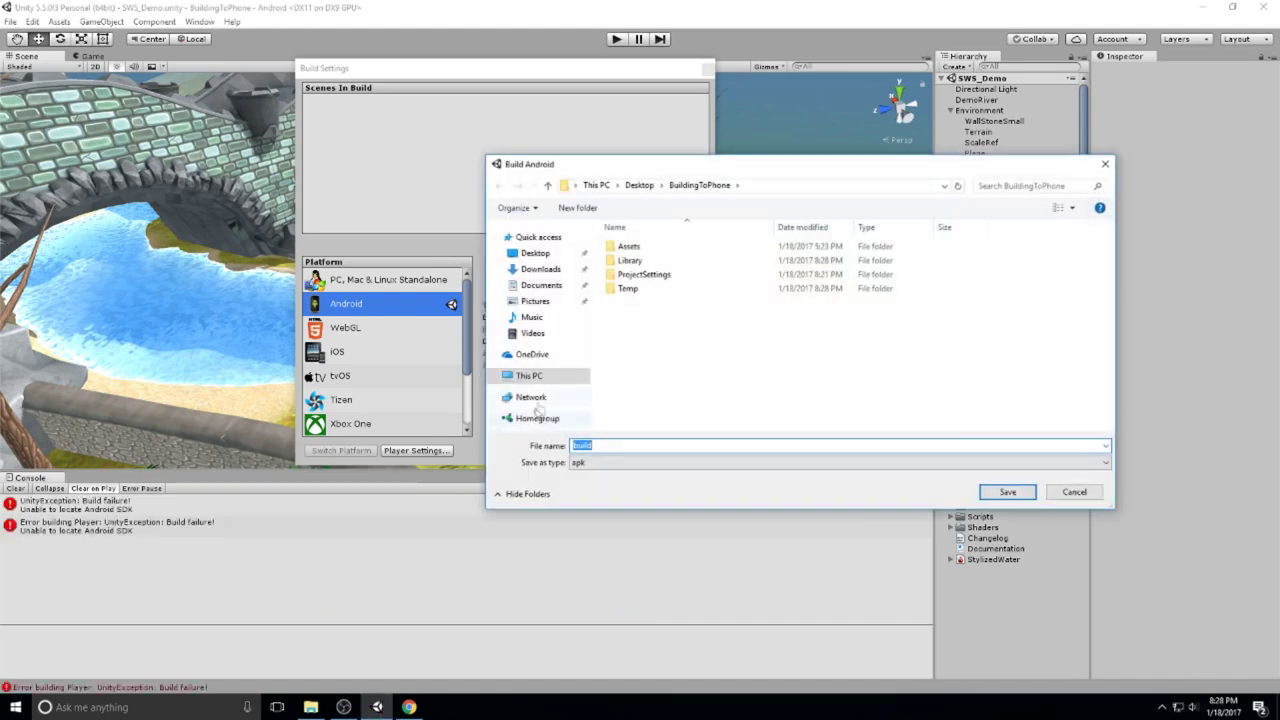
click(1003, 489)
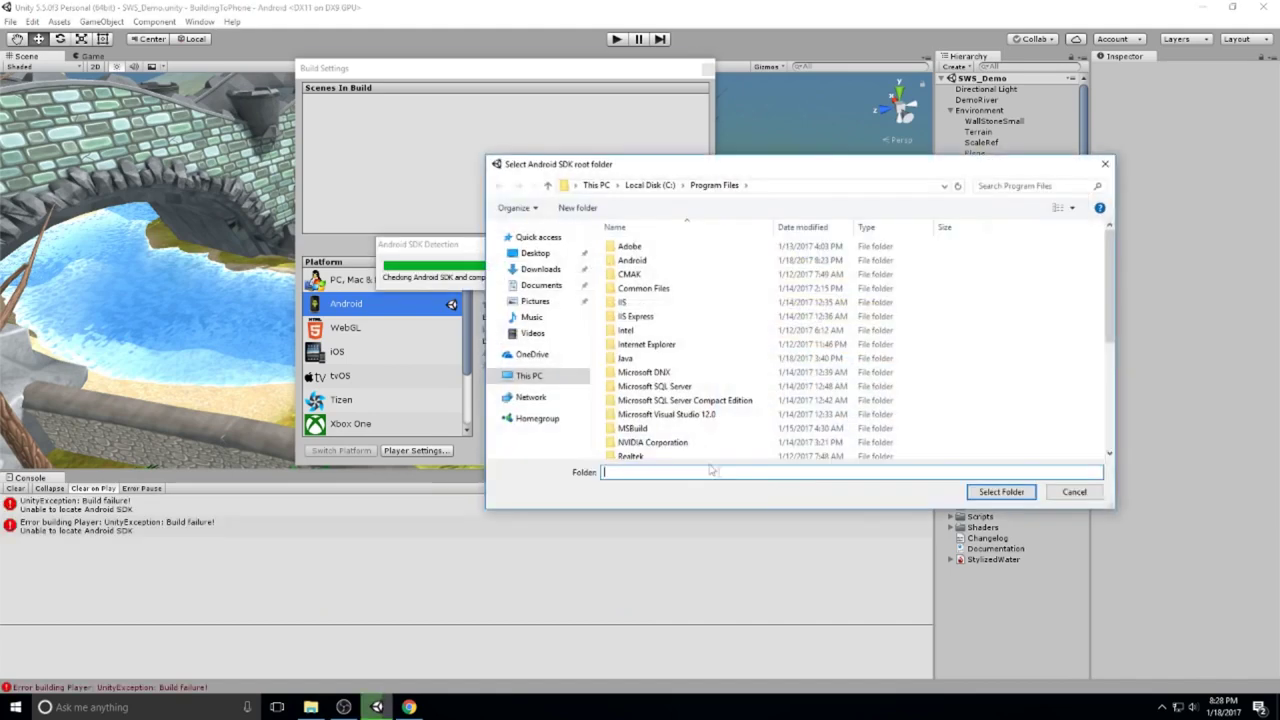
drag(716, 172, 826, 151)
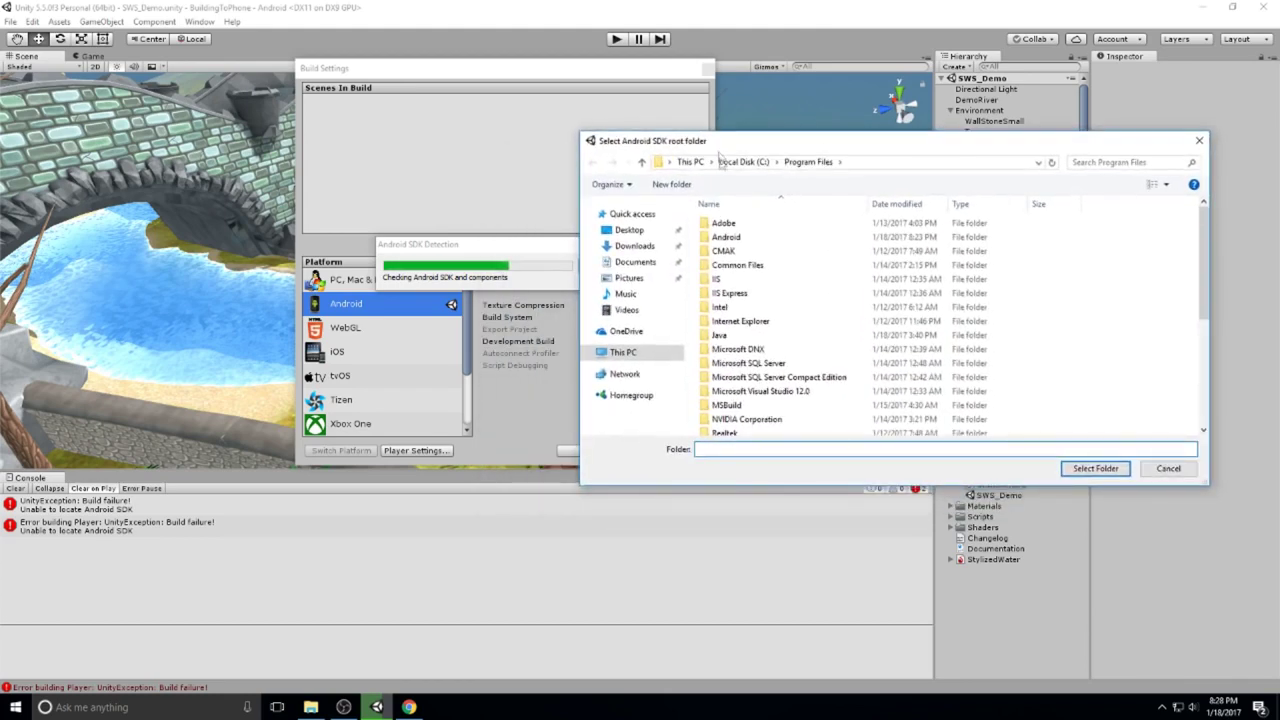
double_click(744, 239)
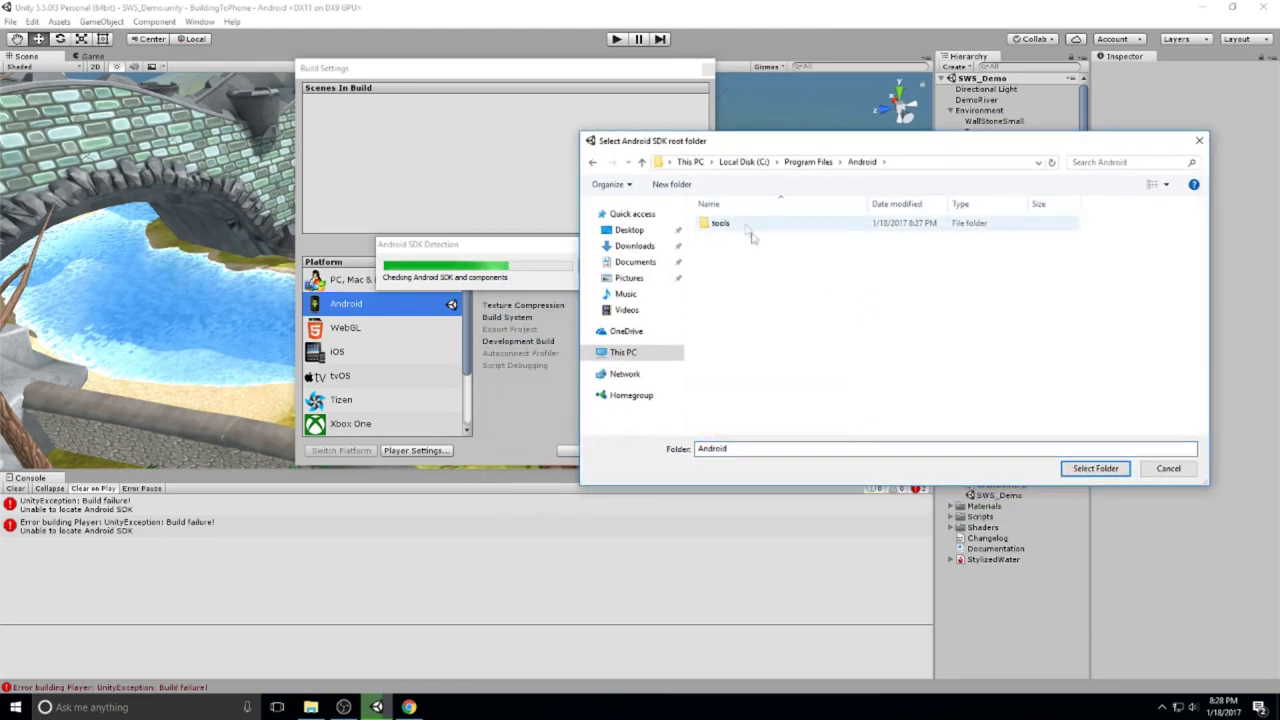
click(1095, 468)
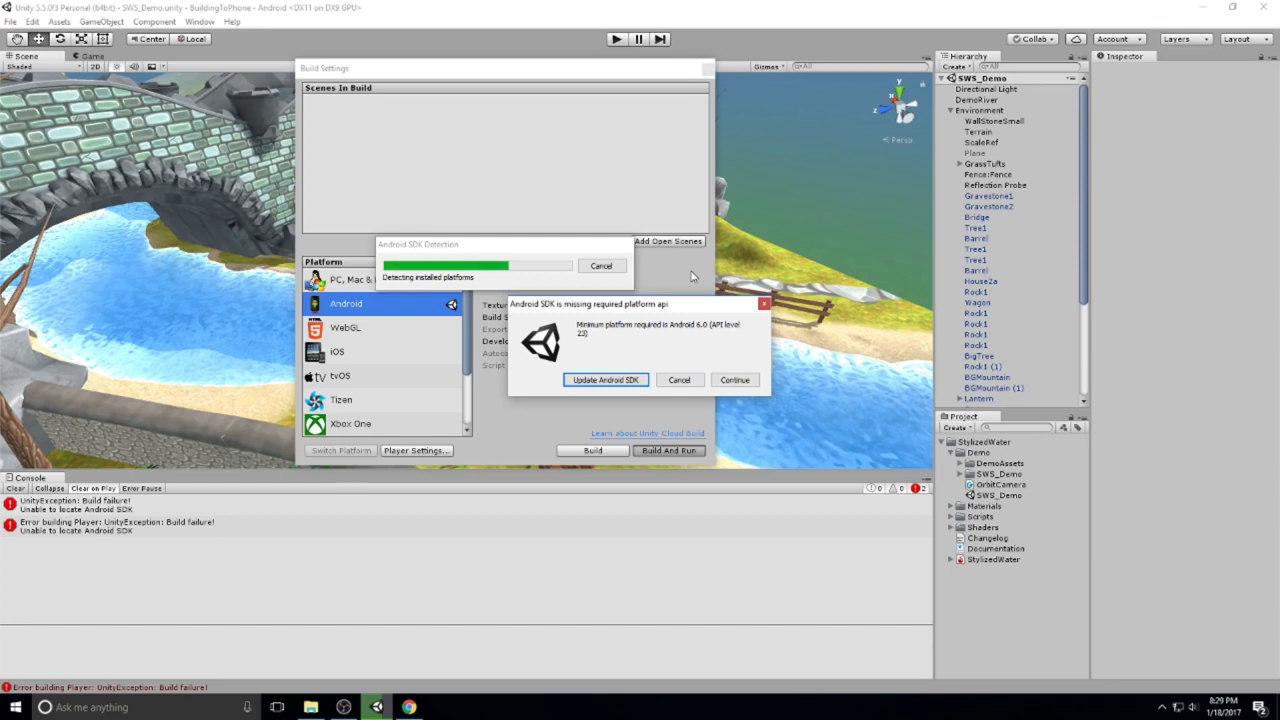
click(687, 381)
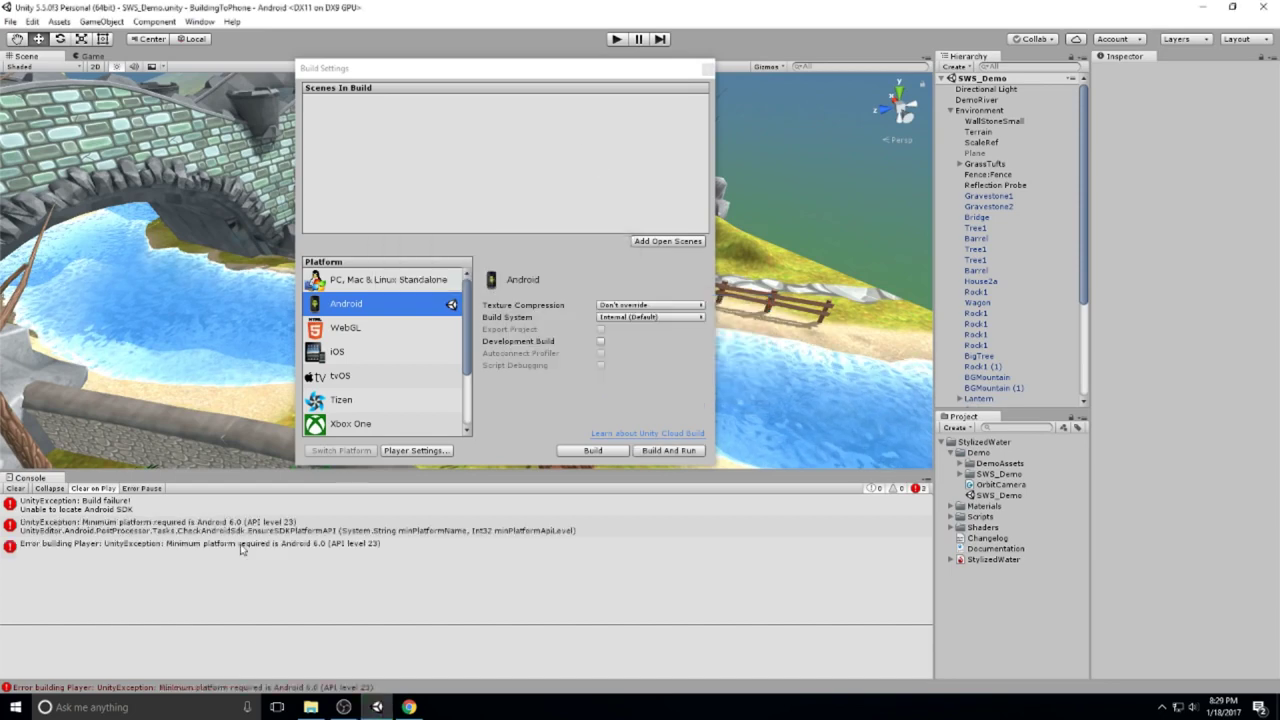
click(311, 707)
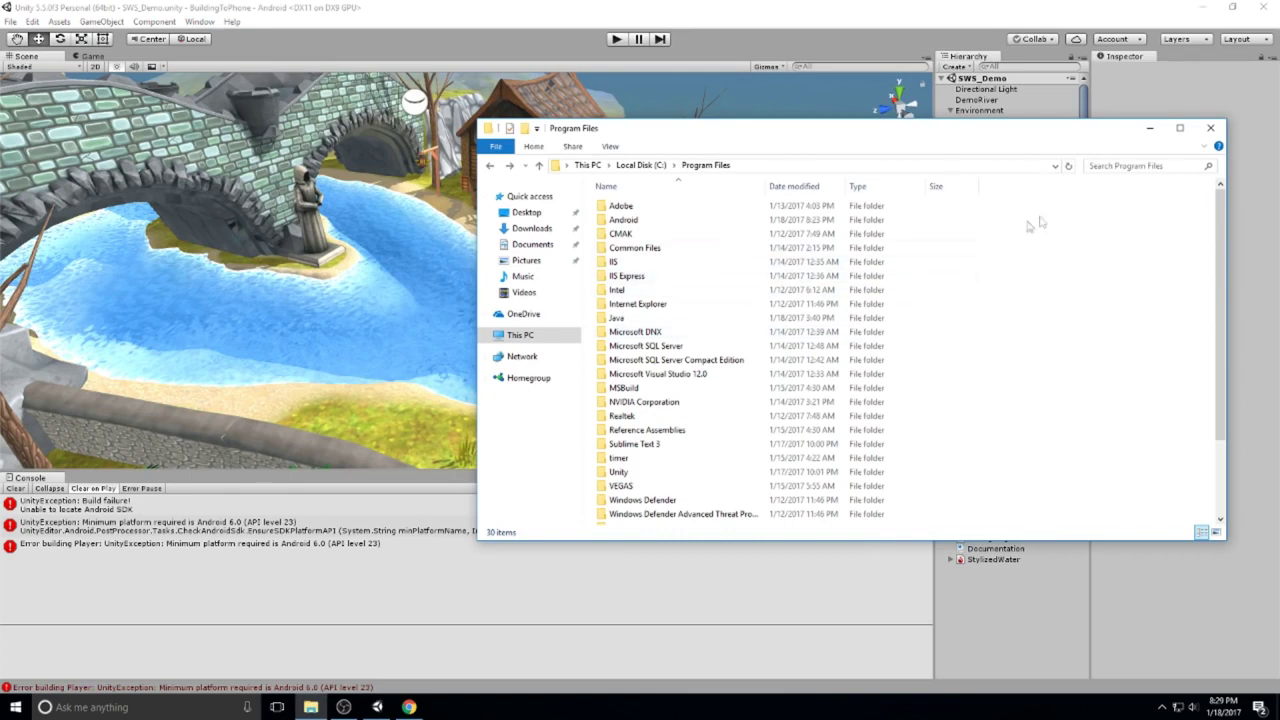
- Run Program Files\Android\tools\android.bat as administrator to launch the SDK Manager
double_click(672, 223)
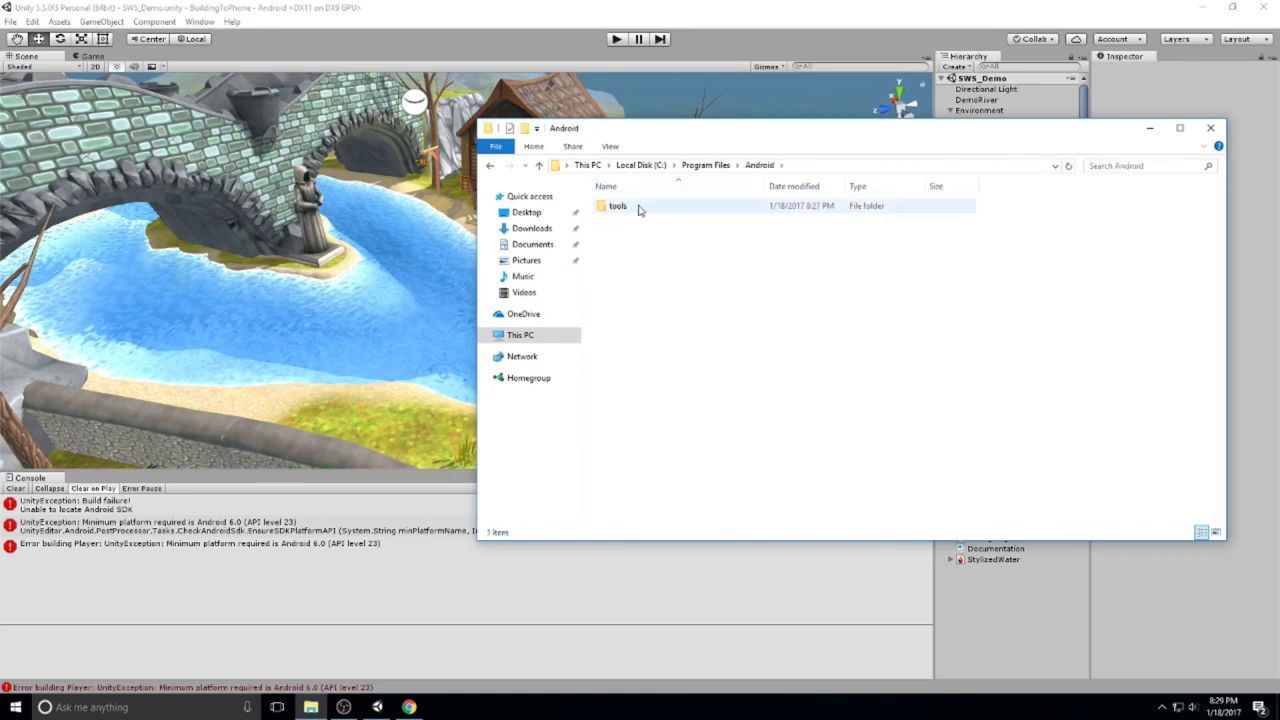
double_click(617, 206)
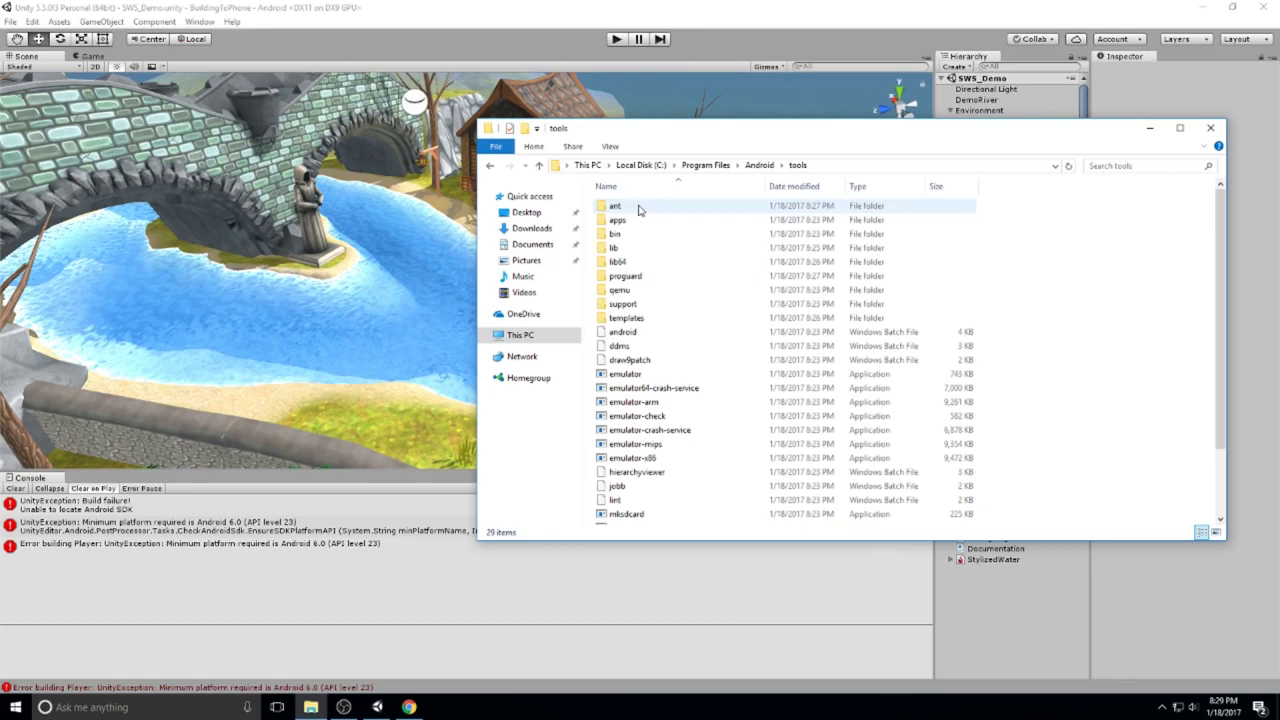
click(653, 374)
scroll(653, 374, down, 1)
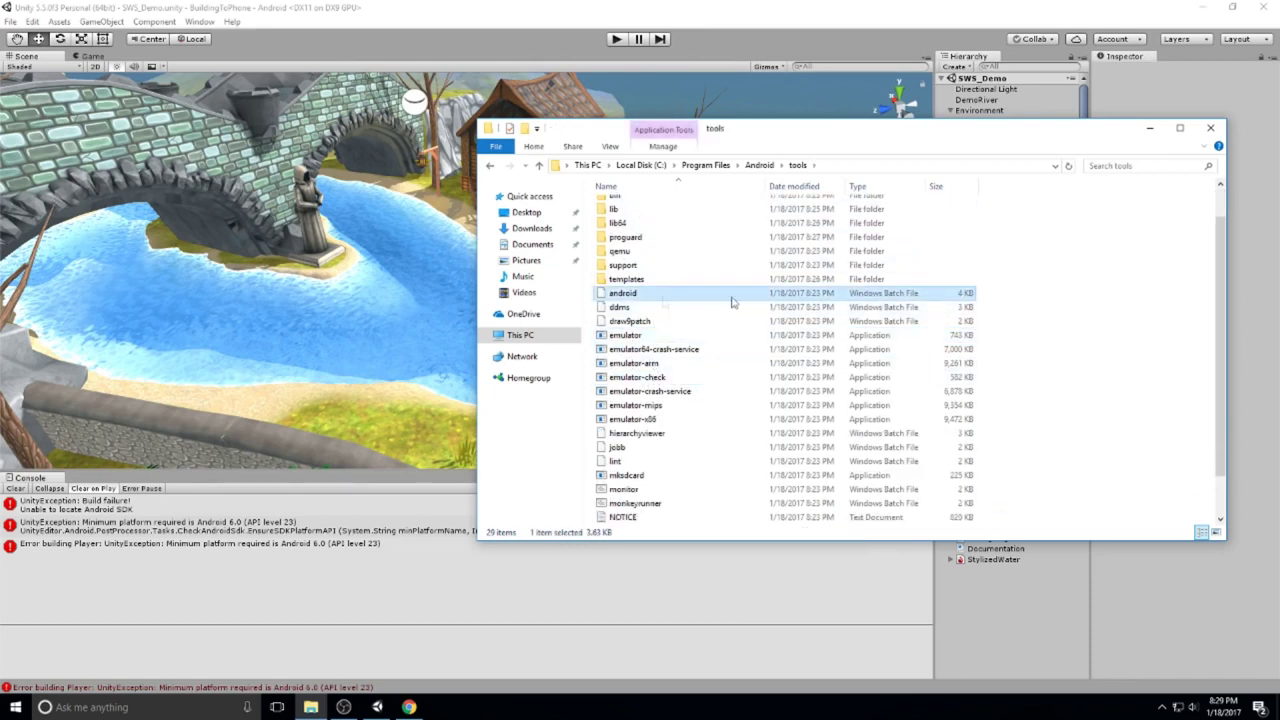
right_click(643, 297)
click(708, 356)
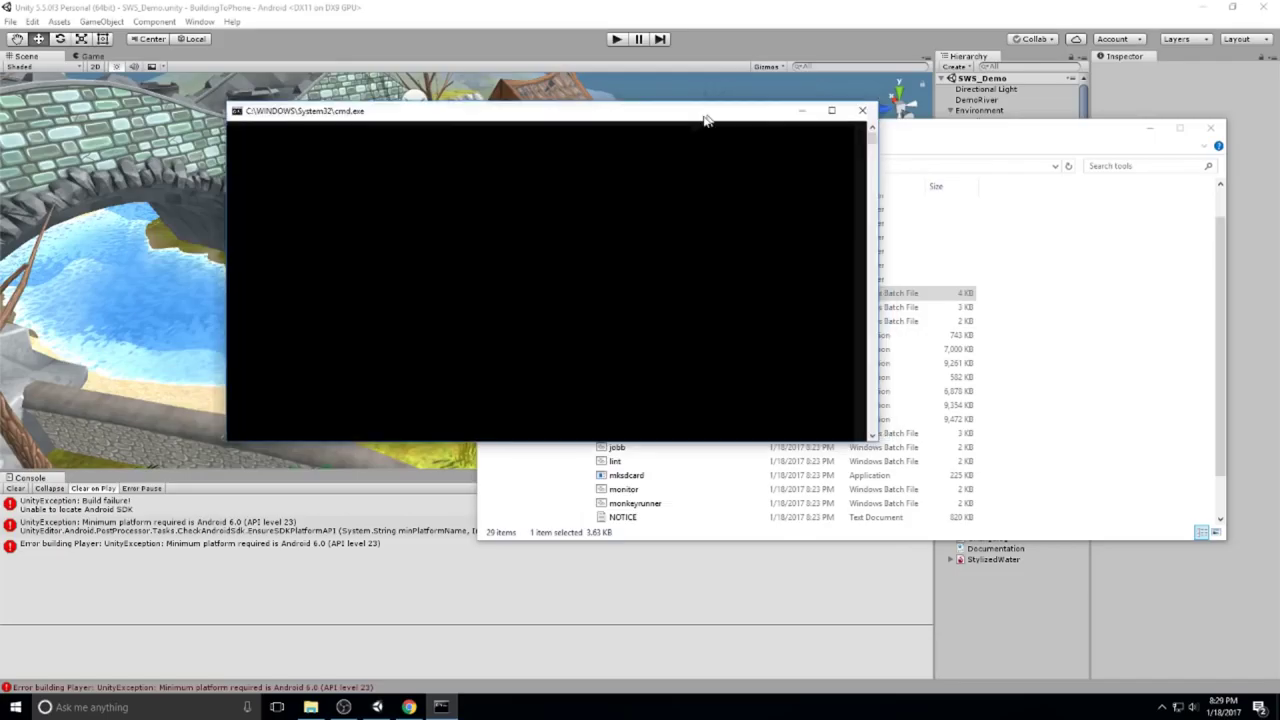
drag(278, 48, 685, 69)
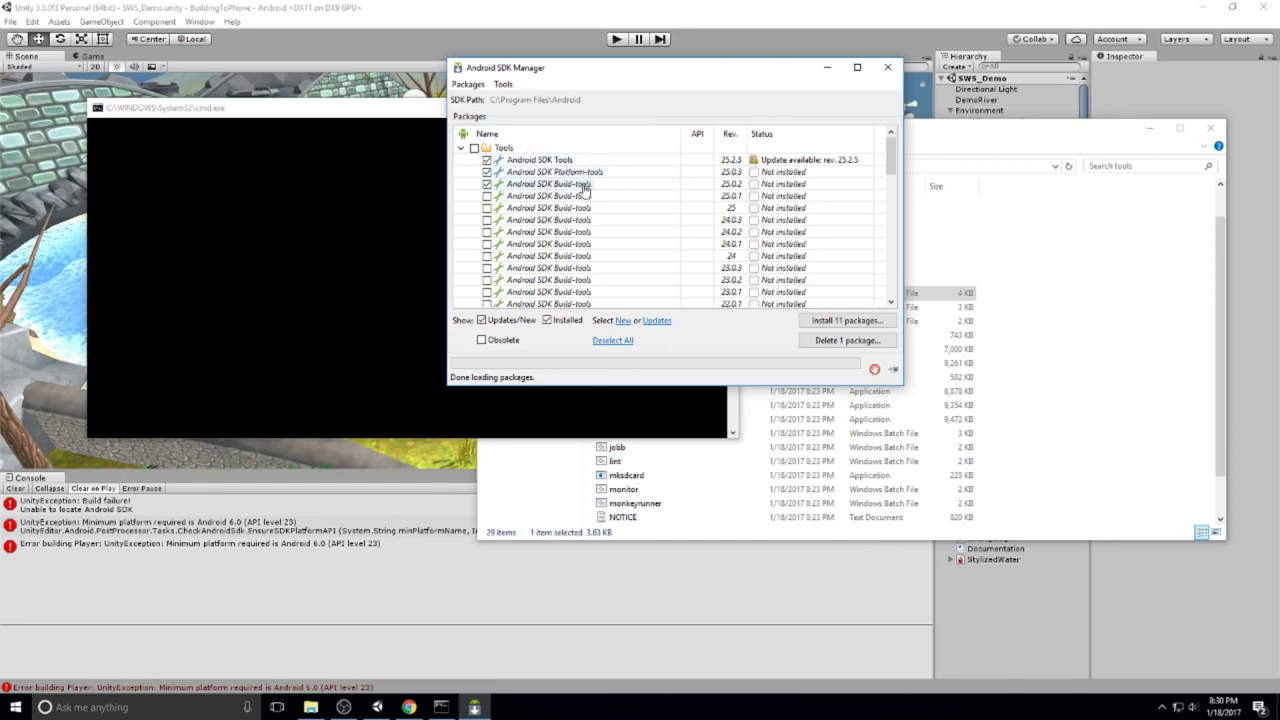
- Scroll the package list, start installing the 11 selected packages, and move the license dialog left
drag(893, 157, 893, 203)
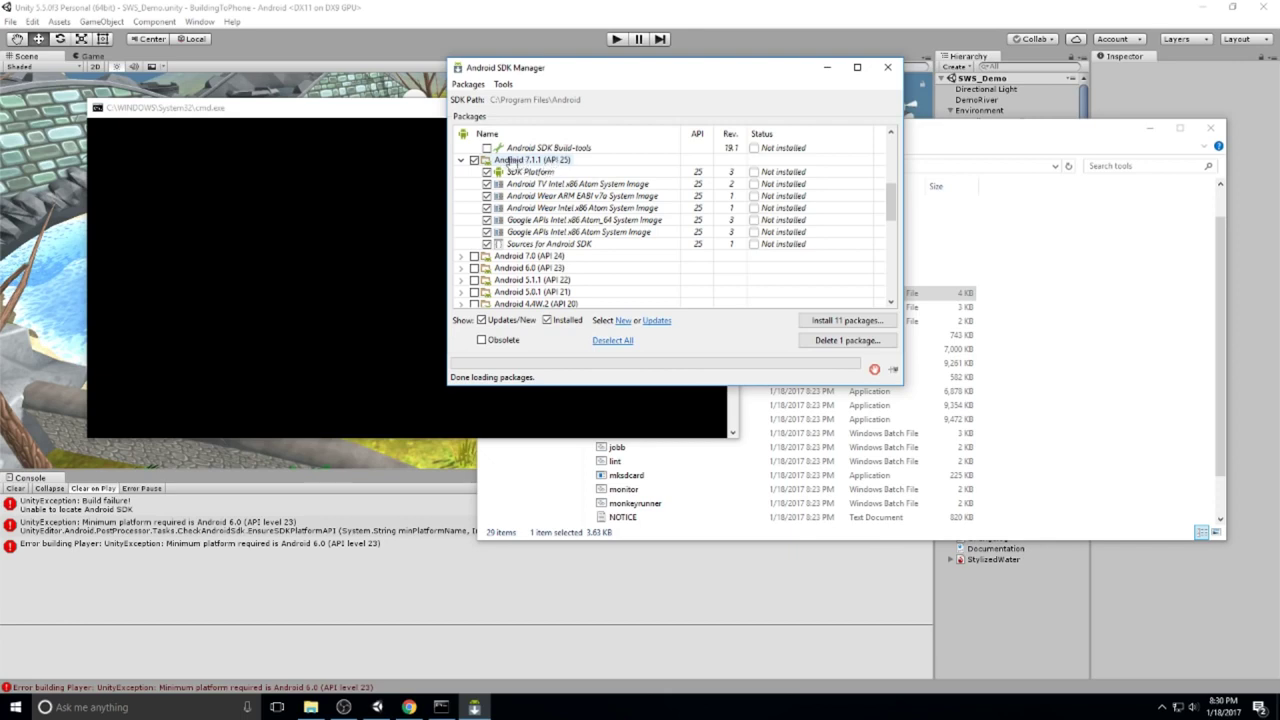
drag(893, 202, 892, 283)
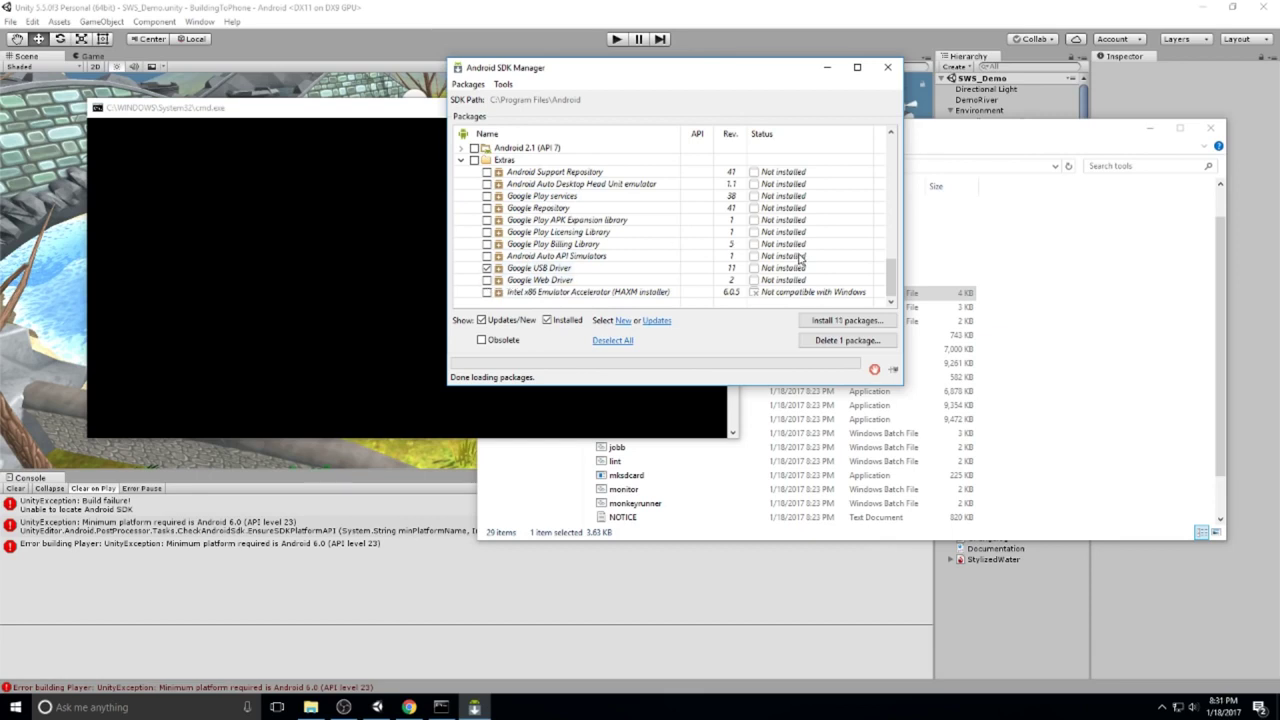
click(845, 321)
drag(771, 35, 482, 129)
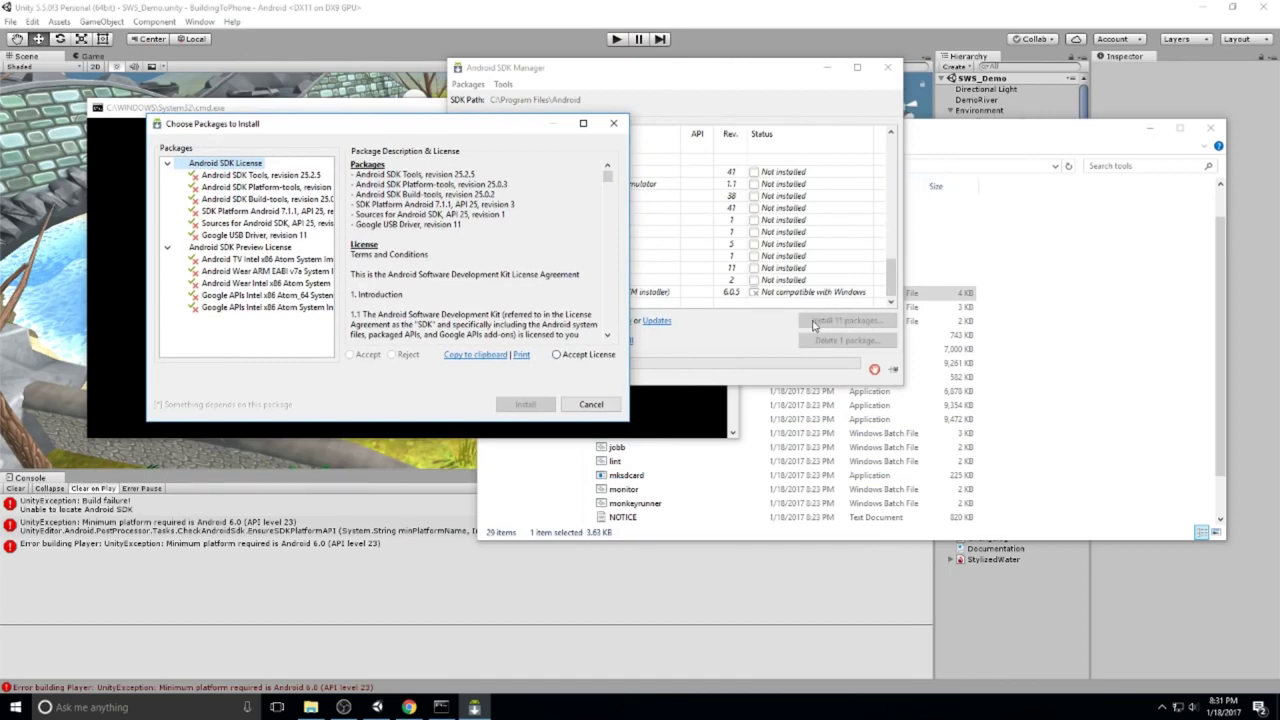
- Accept the license and install the SDK tools and Google USB Driver
click(557, 355)
click(538, 410)
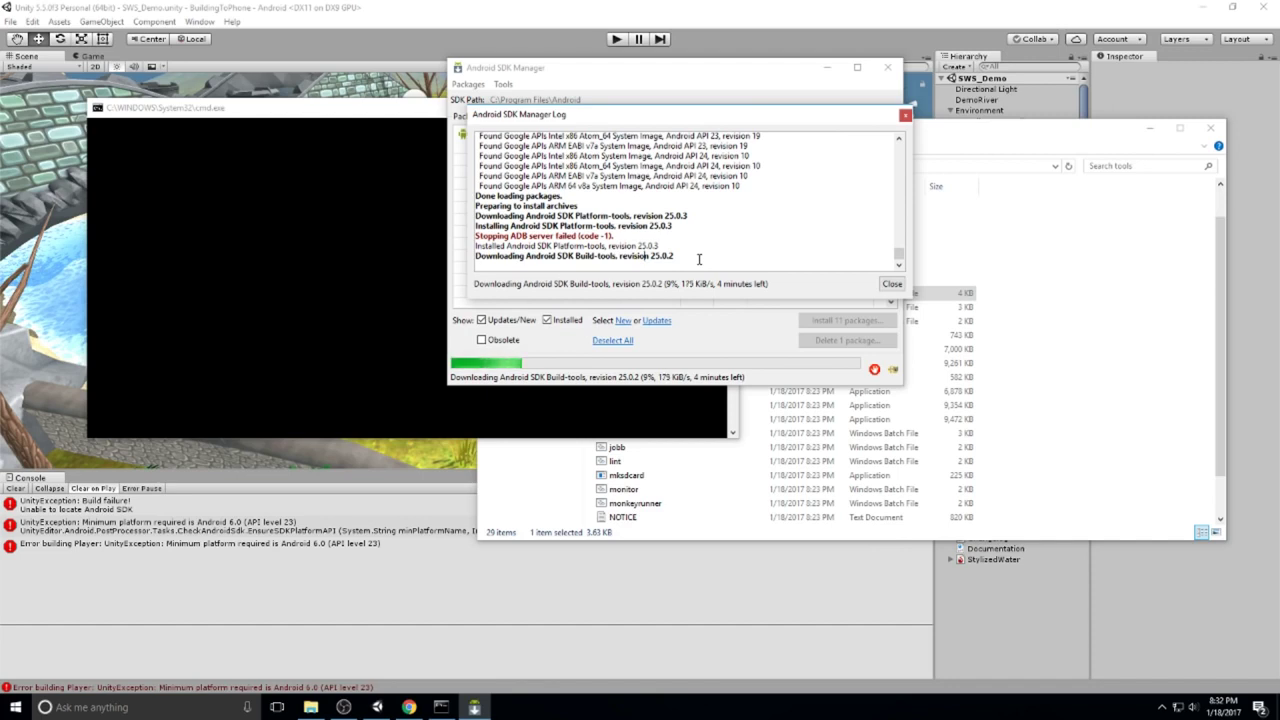
drag(614, 236, 476, 237)
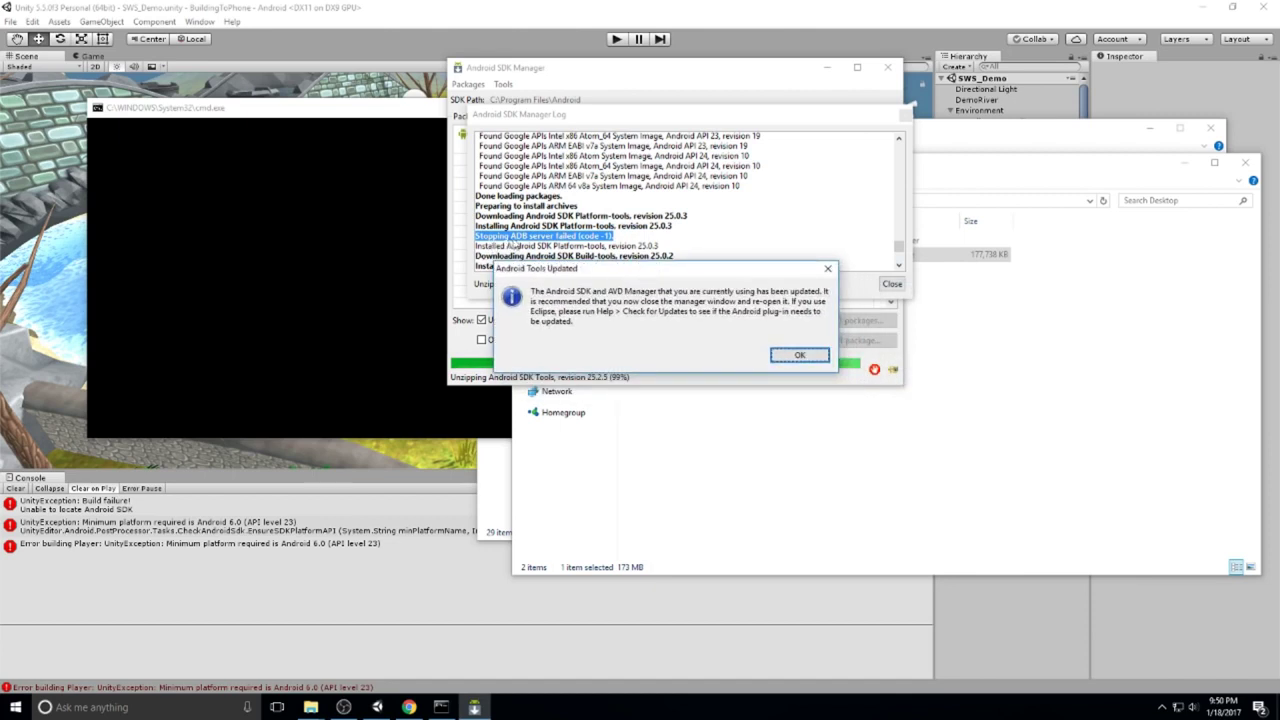
- Dismiss the Android Tools Updated notice, then close the log, SDK Manager and extra folder window
drag(657, 271, 905, 220)
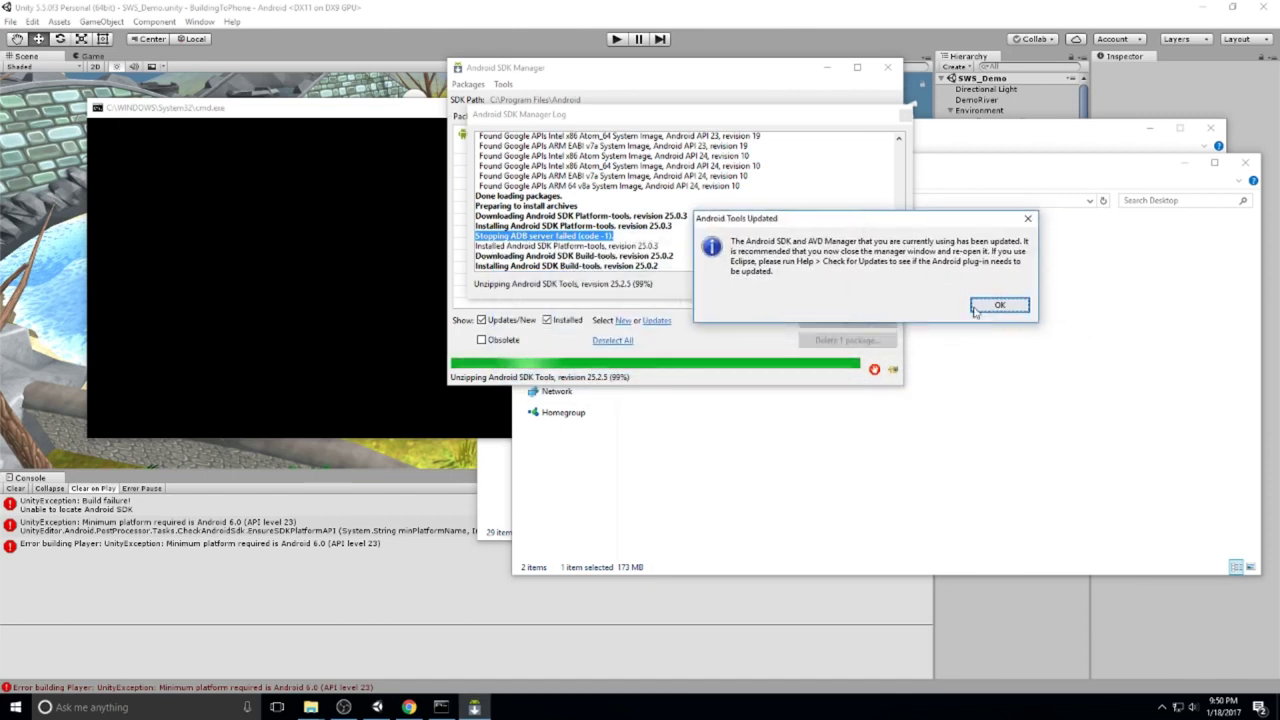
click(1030, 308)
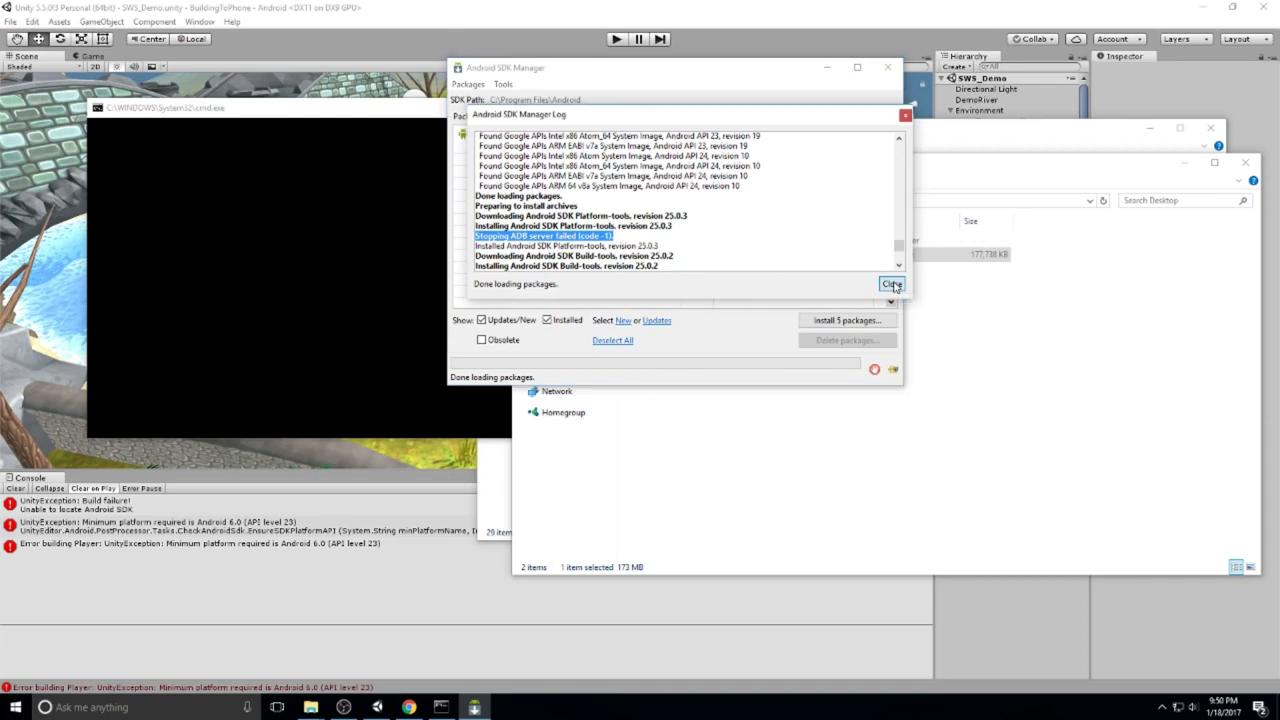
click(892, 284)
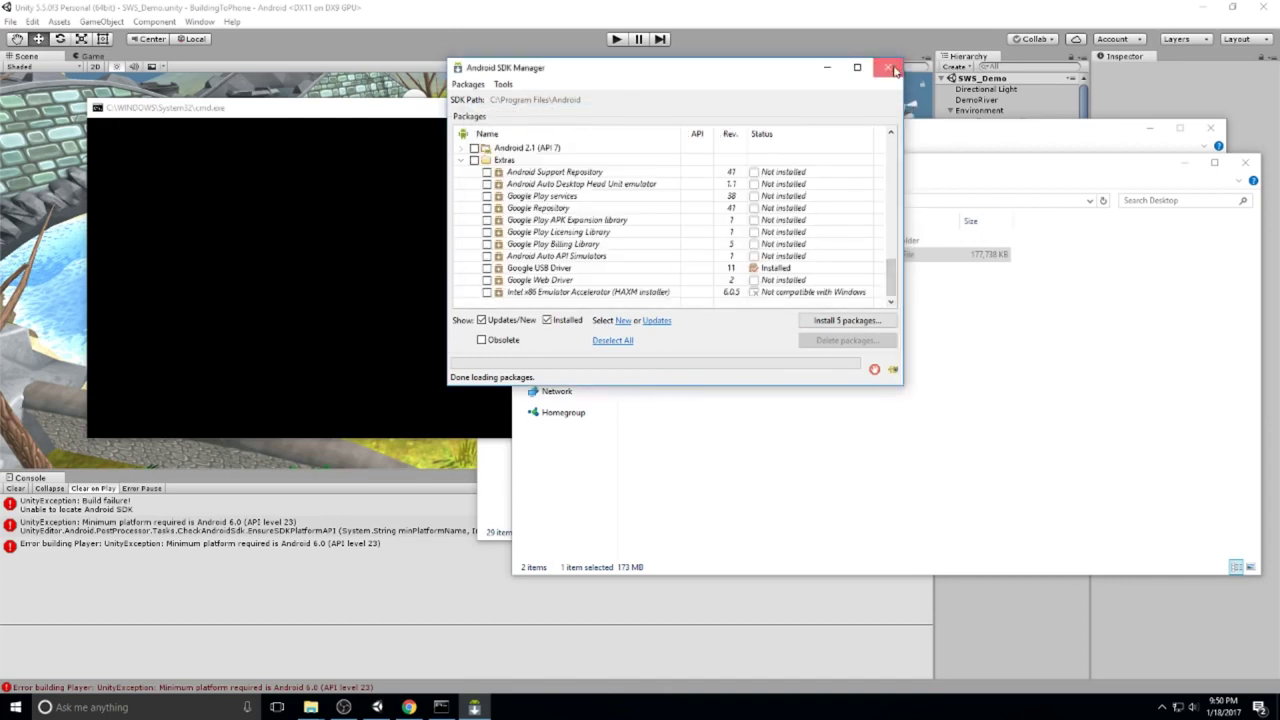
click(887, 67)
click(1247, 163)
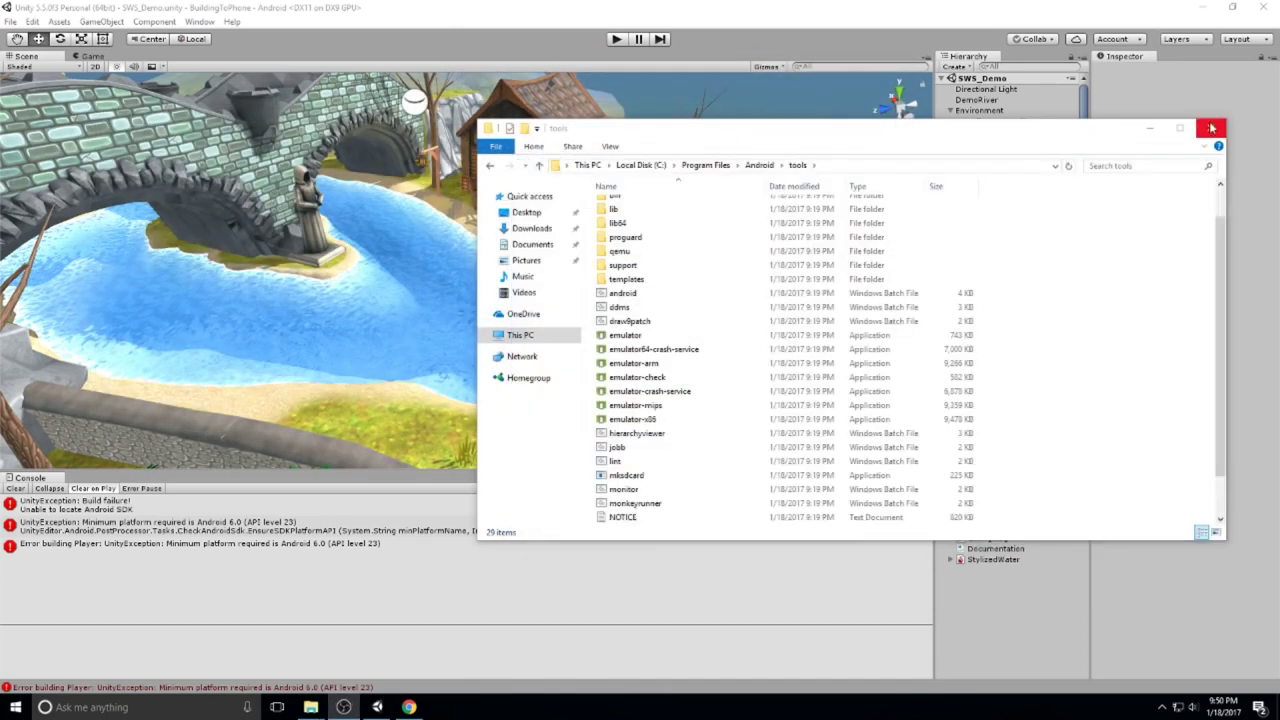
- Build and run the scene for Android as 'Test', then bring File Explorer forward
click(1211, 128)
click(10, 21)
click(50, 153)
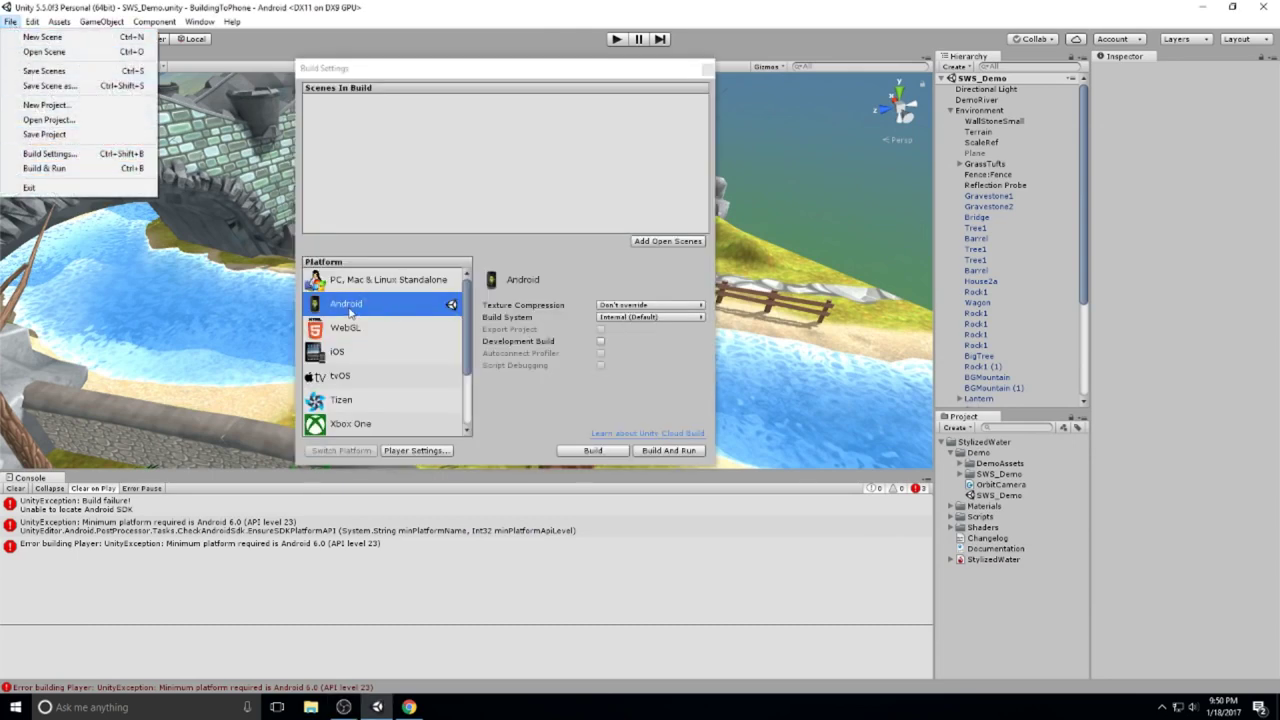
click(668, 450)
text(Test)
key(Return)
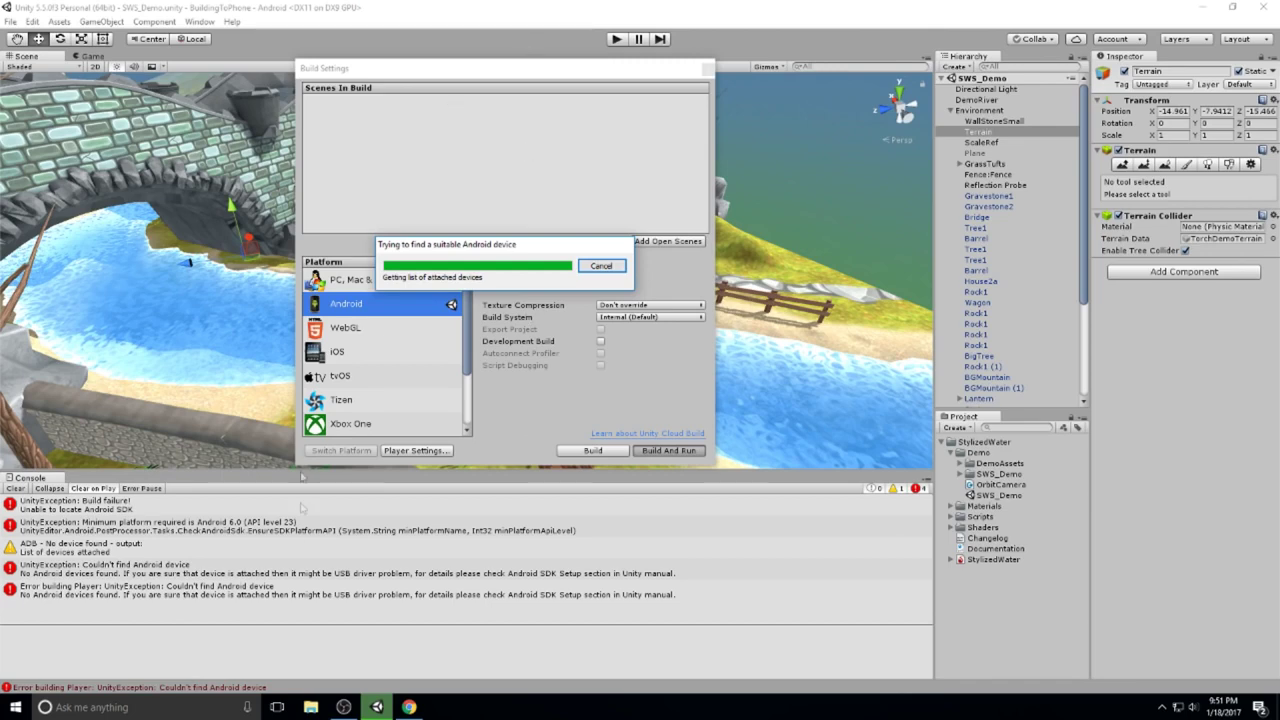
click(311, 707)
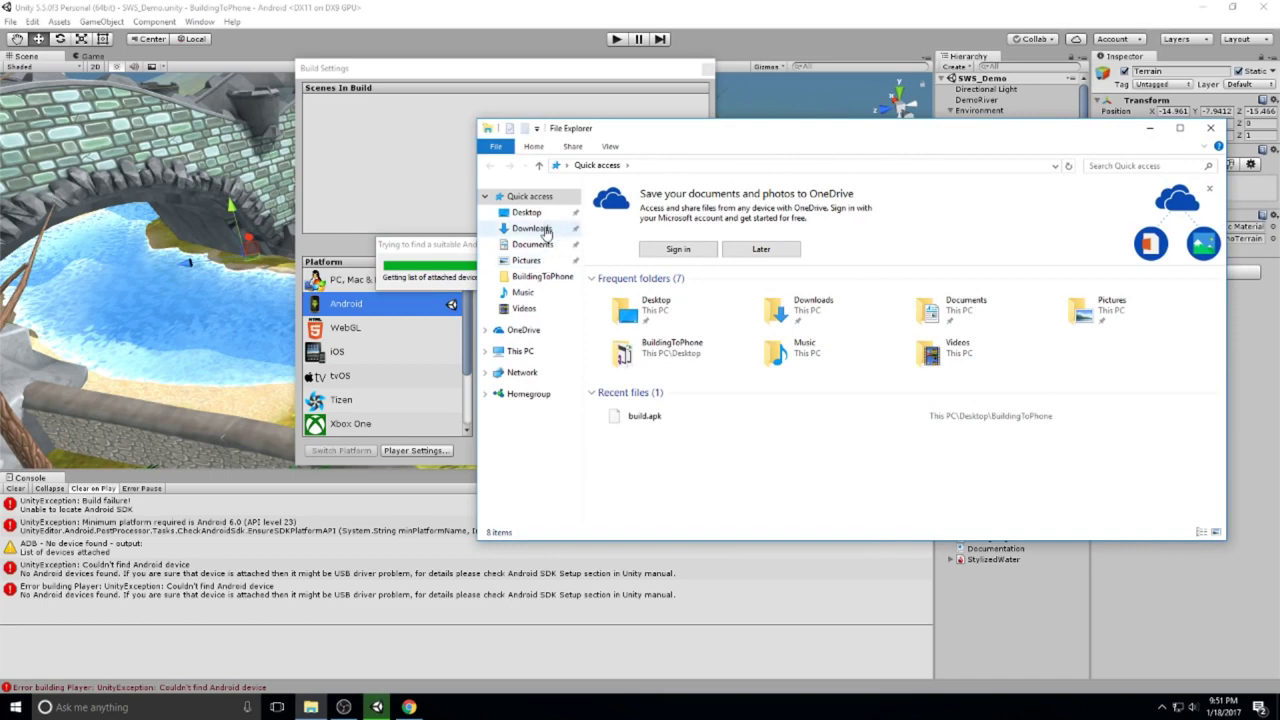
- Locate the JDK installer in Downloads, then search 'jdk' and open Oracle's Java SE downloads
click(545, 230)
click(708, 205)
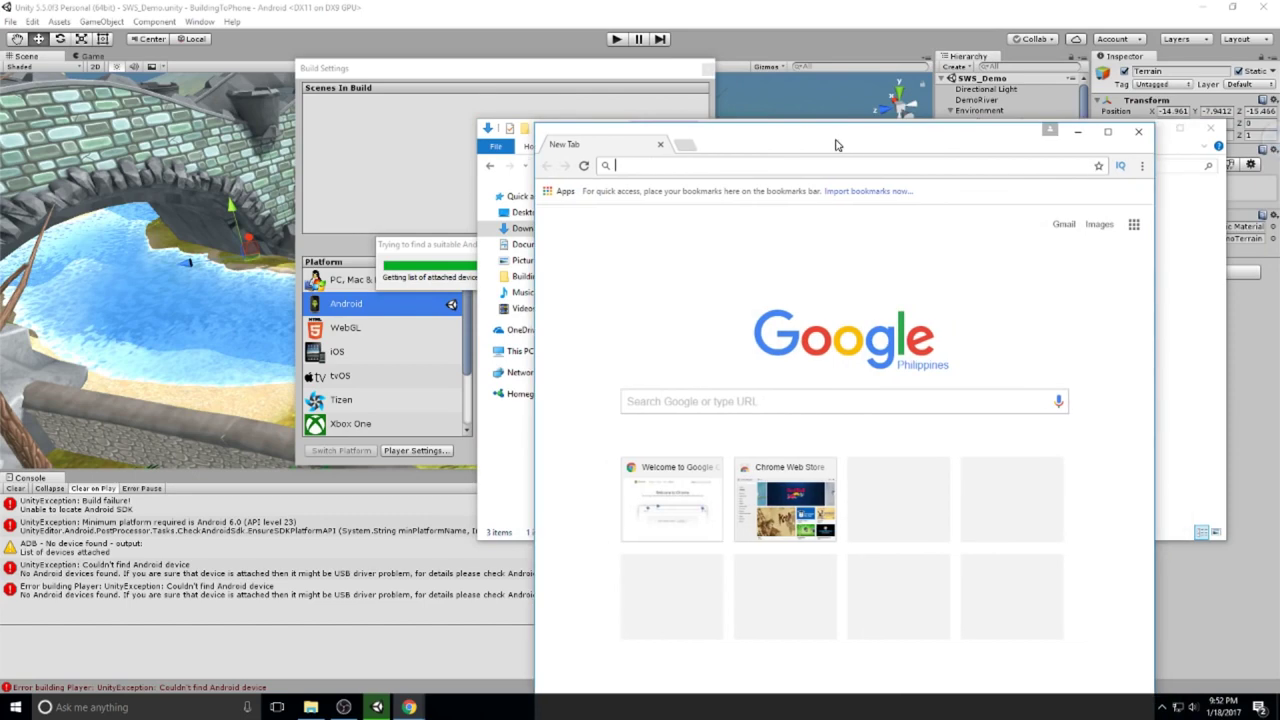
double_click(836, 144)
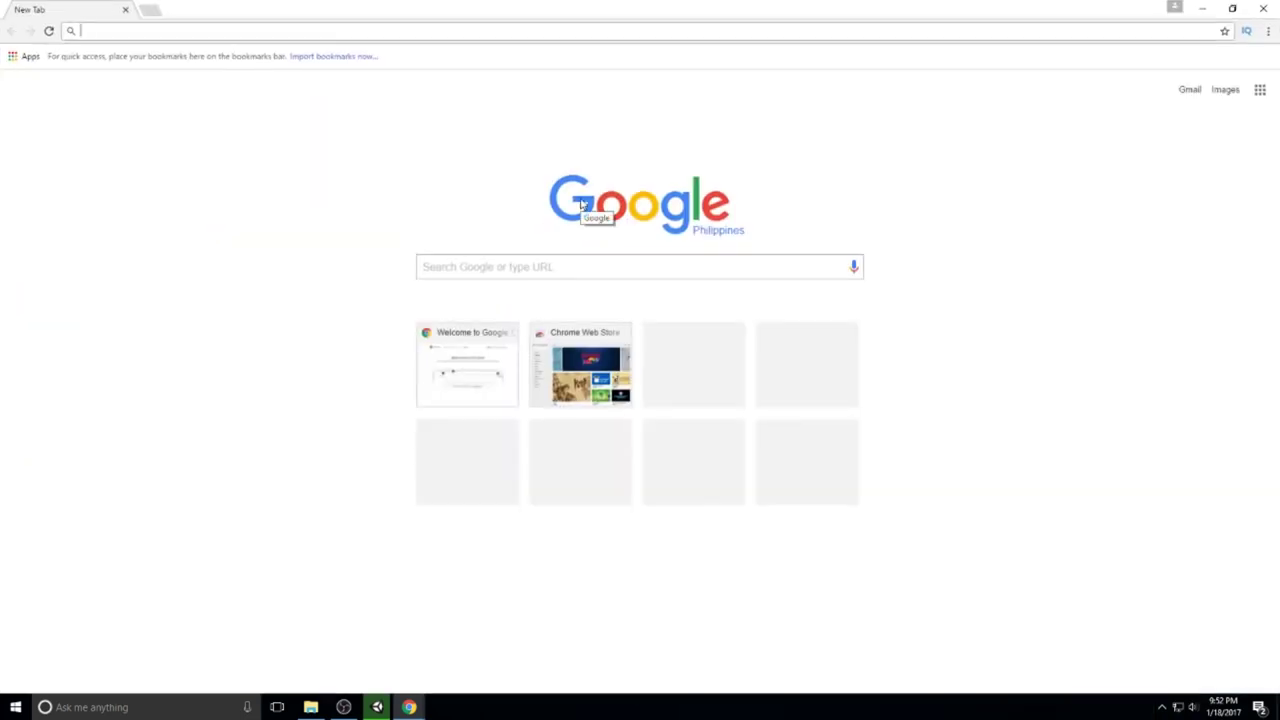
text(jdk)
key(Return)
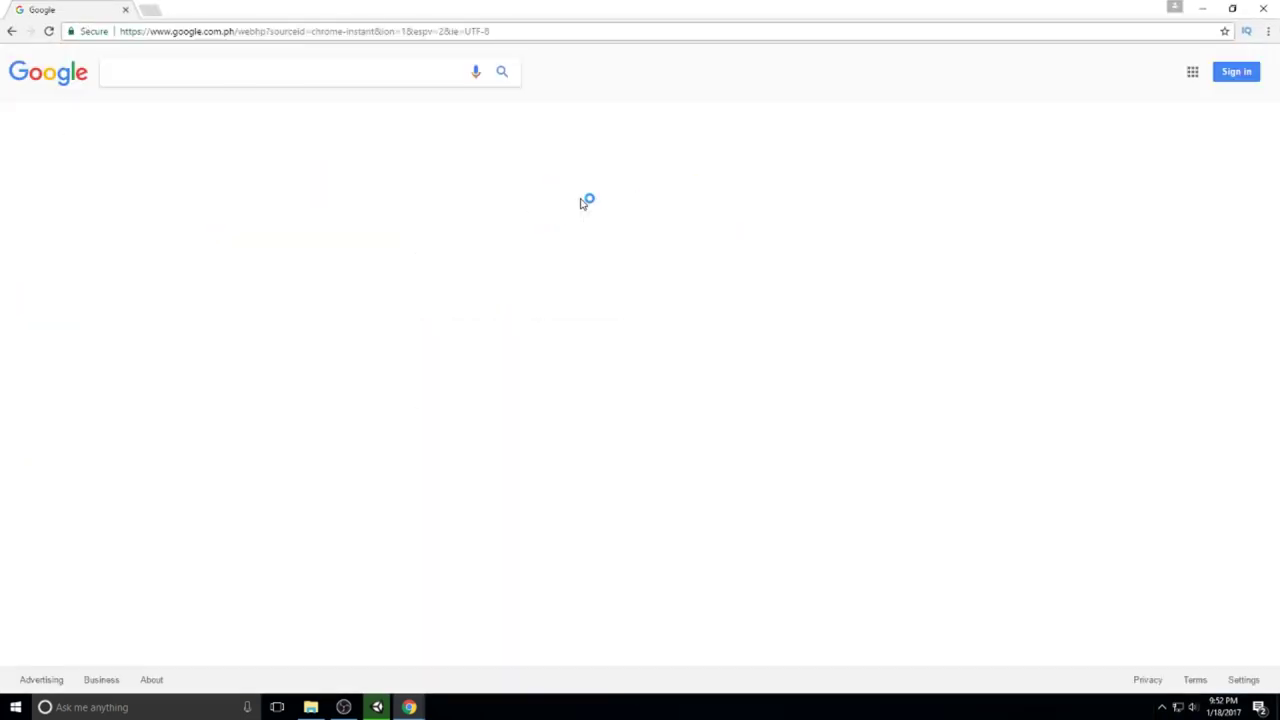
click(252, 170)
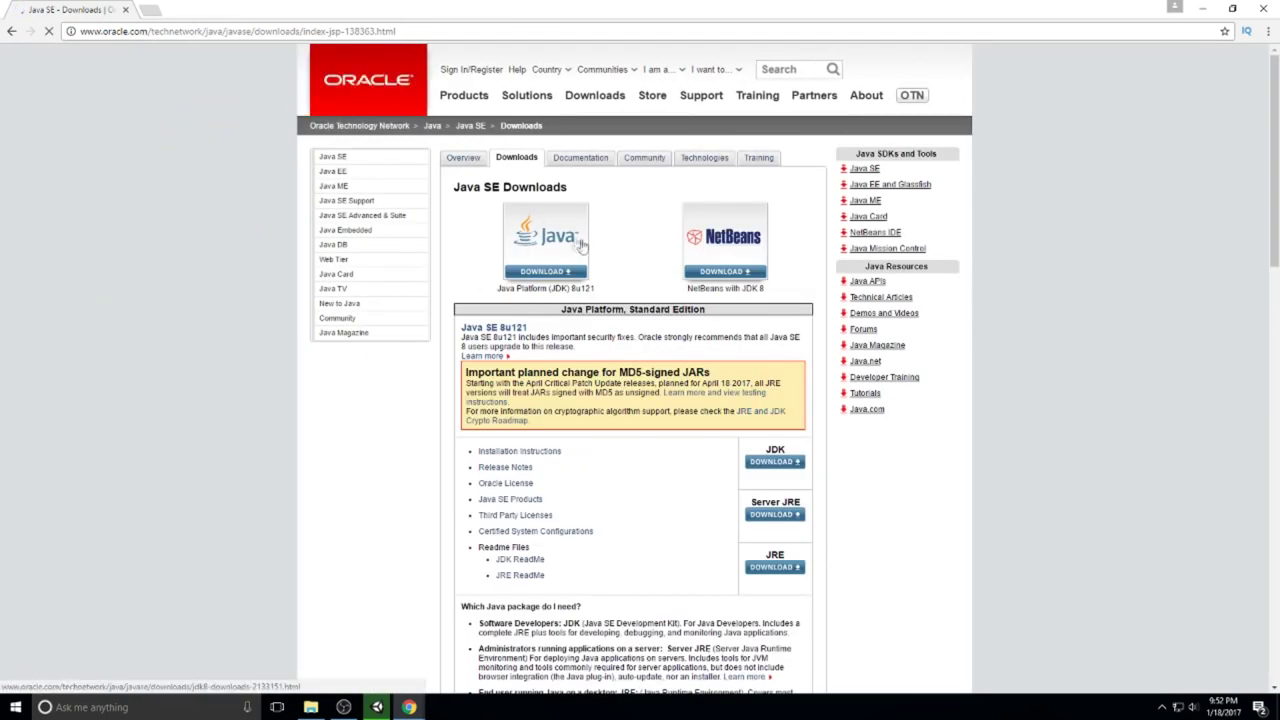
- Accept the JDK 8u121 license and start the Windows x64 installer download
mouse_move(851, 463)
mouse_down()
mouse_move(663, 466)
mouse_move(855, 467)
mouse_up()
click(765, 460)
click(782, 462)
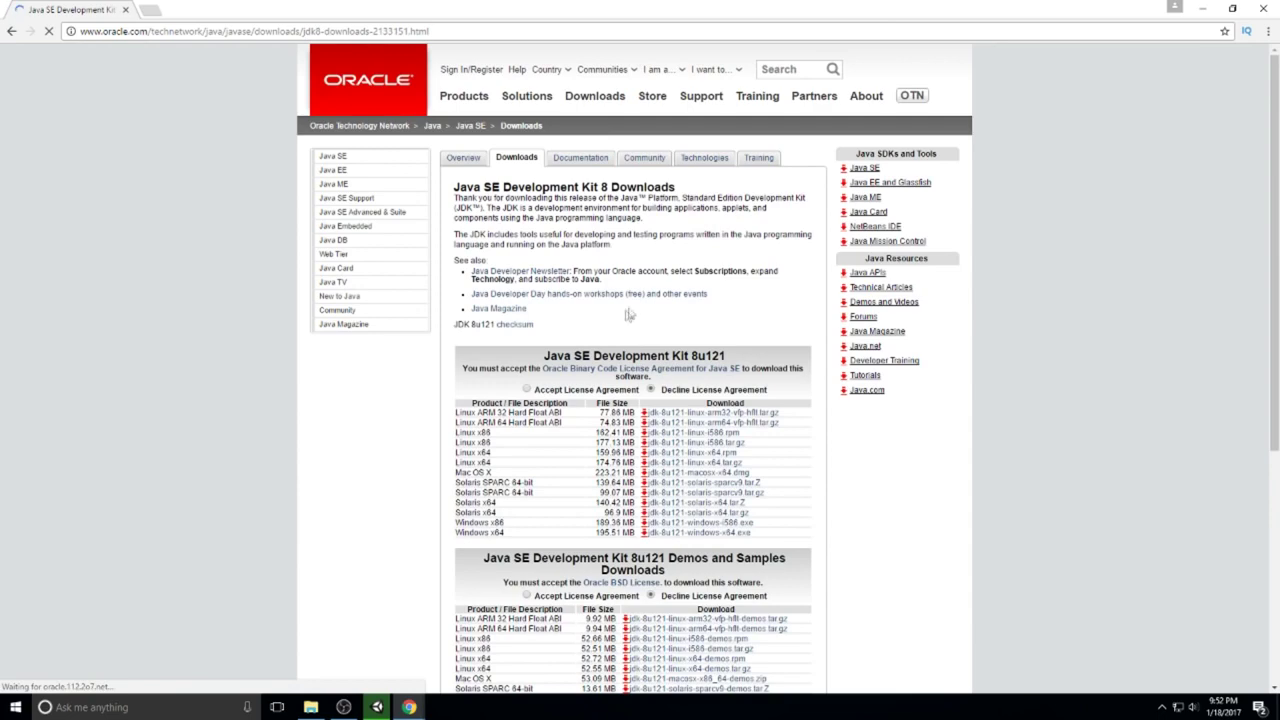
scroll(700, 320, down, 1)
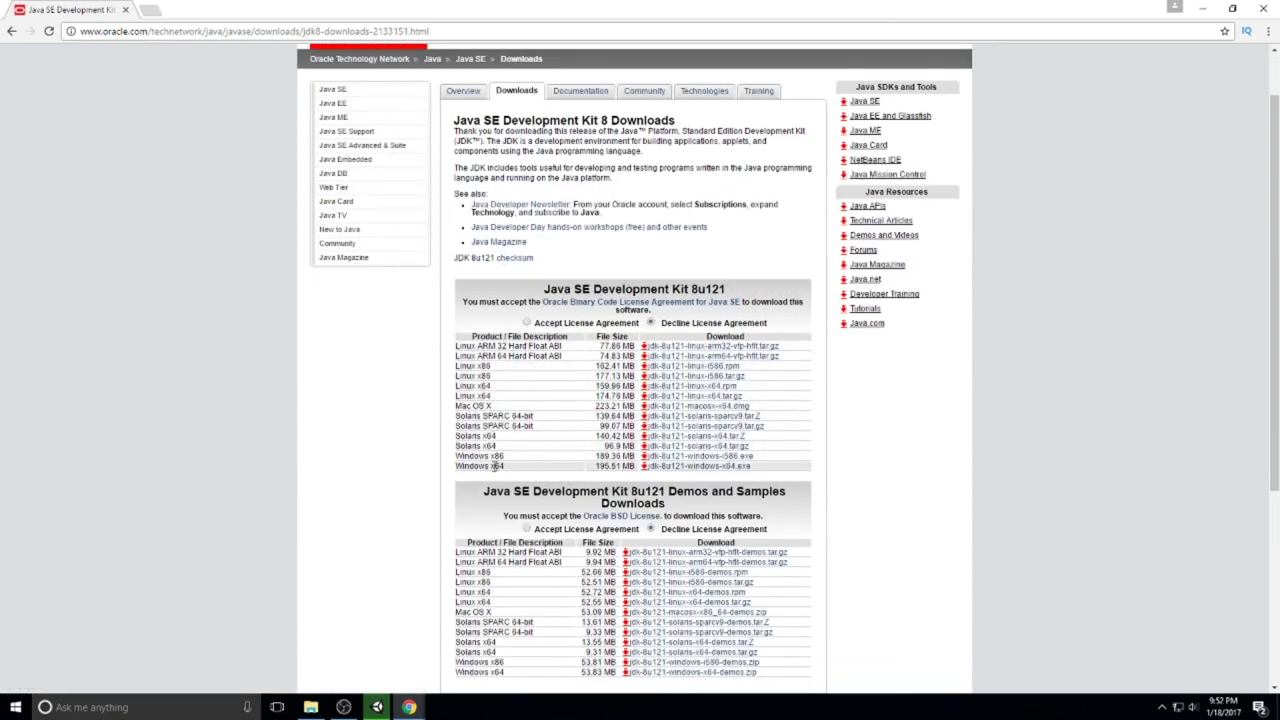
click(527, 323)
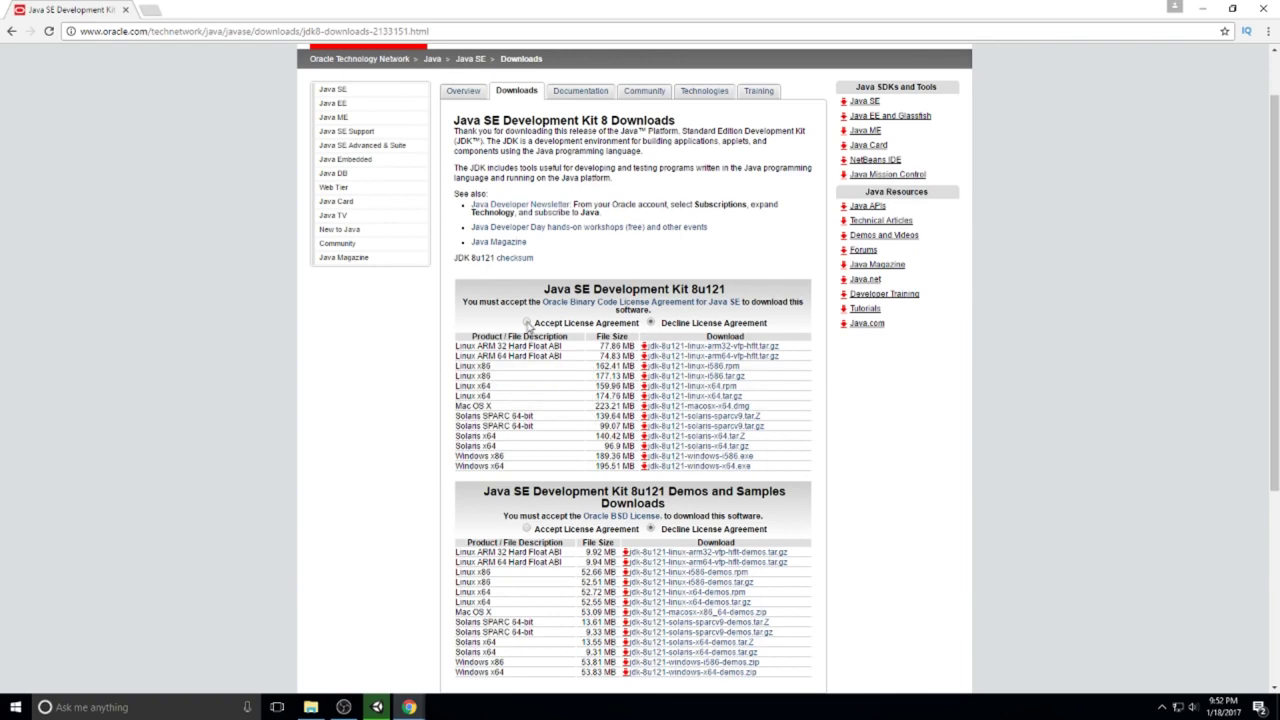
click(707, 472)
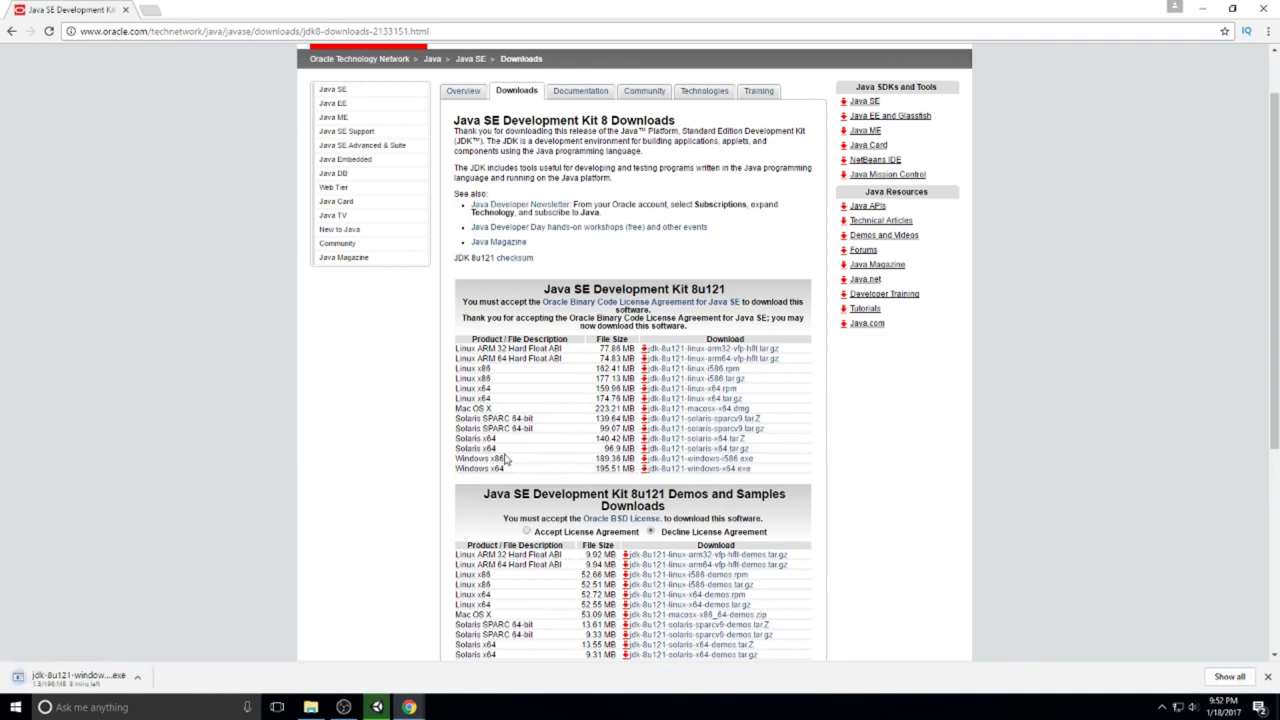
- Cancel the duplicate JDK download and show the existing installer in its folder
click(138, 677)
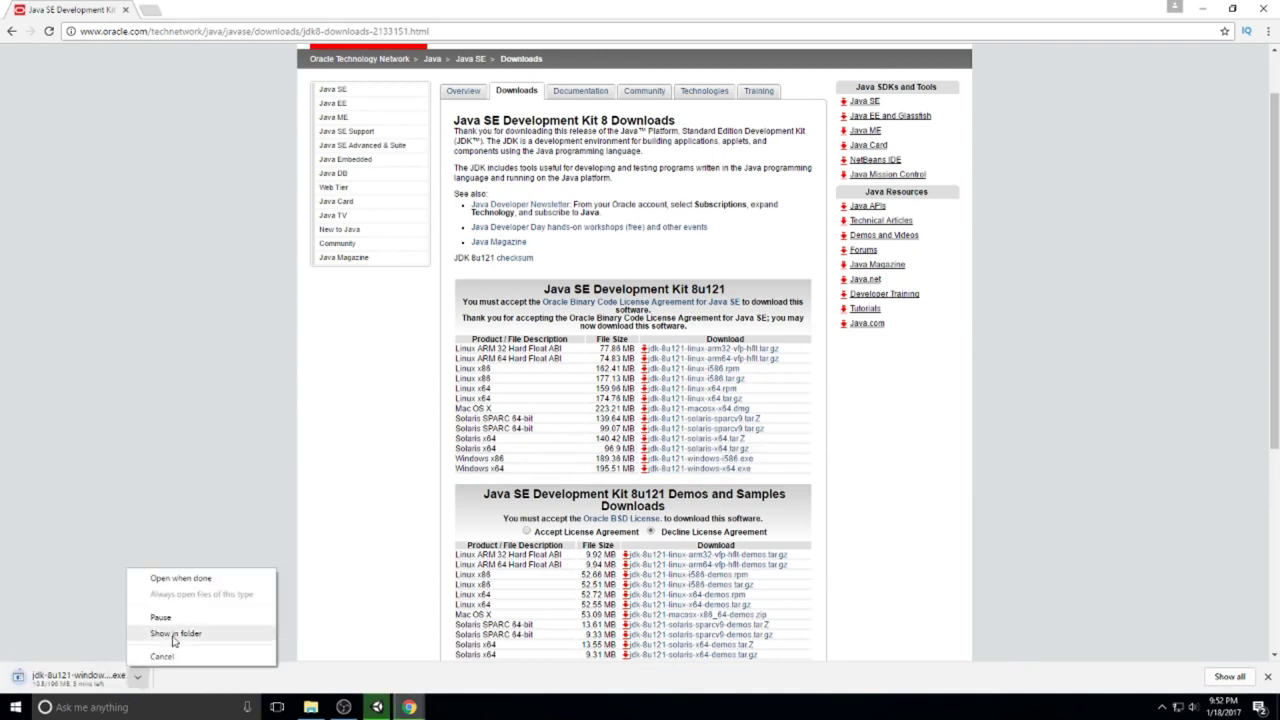
click(162, 657)
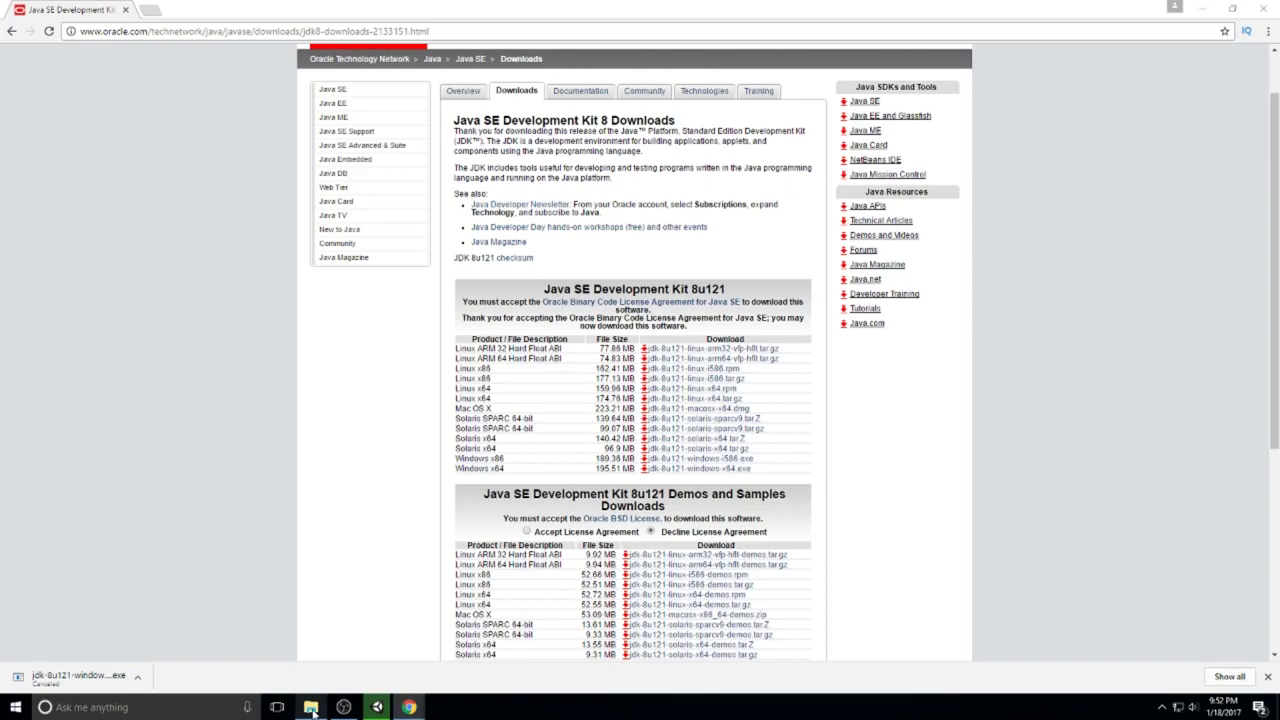
click(311, 707)
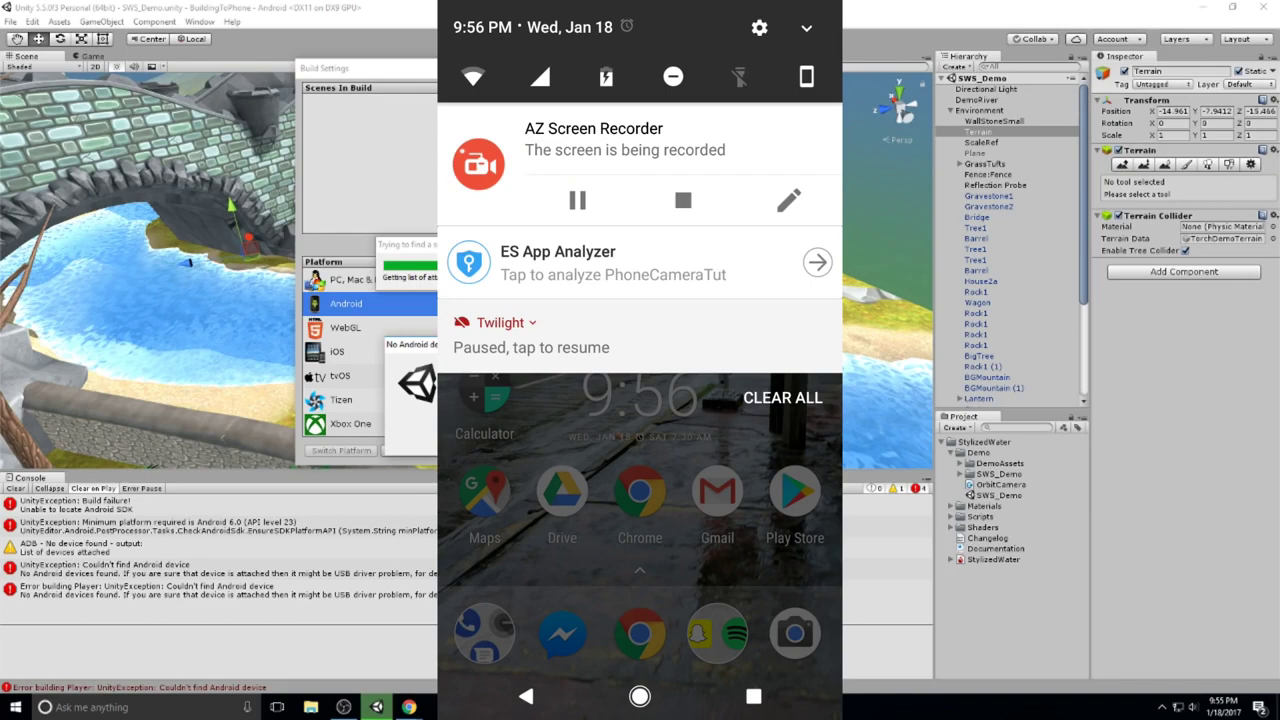
- Unlock developer mode on the phone by repeatedly tapping Build number in About phone
click(759, 28)
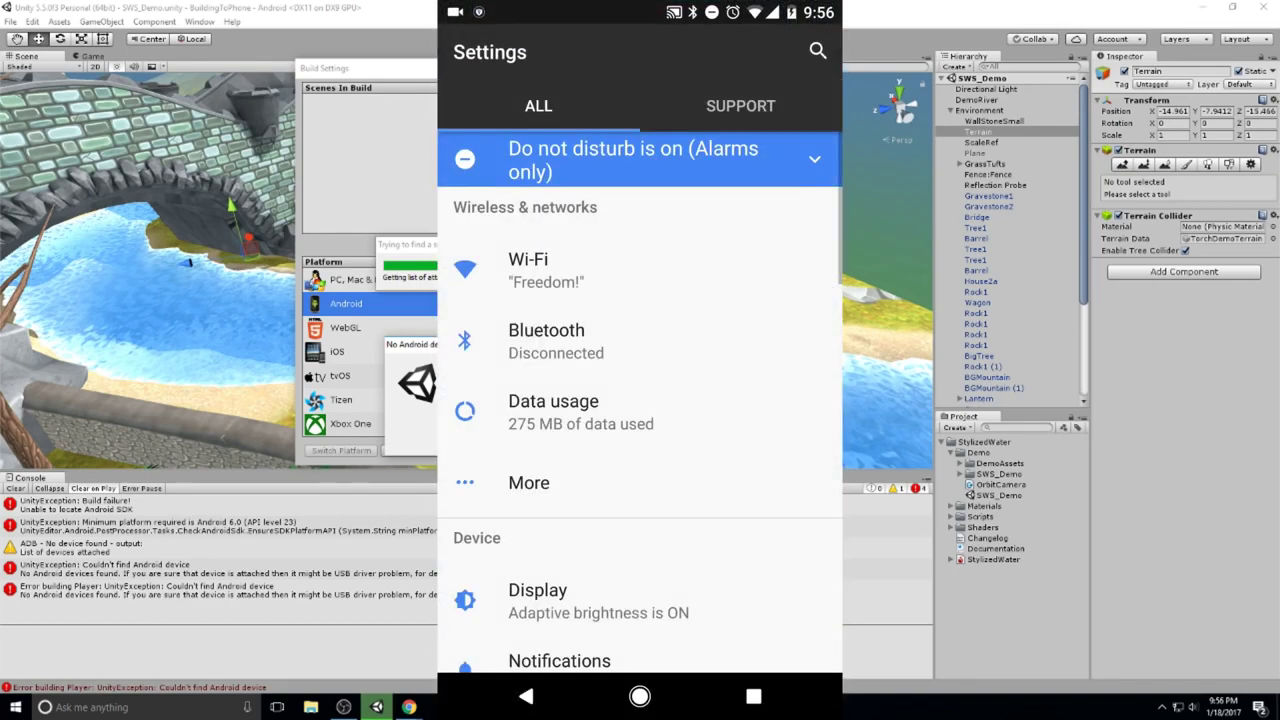
scroll(640, 400, down, 5)
scroll(700, 430, down, 6)
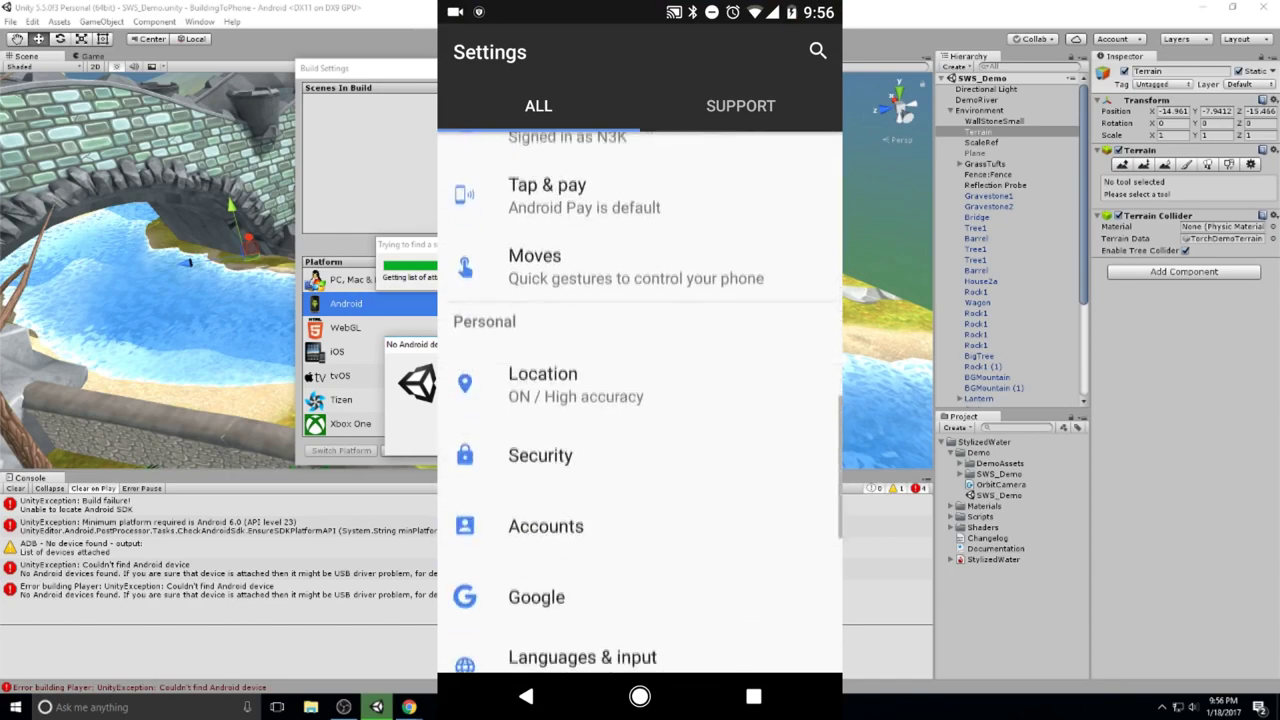
scroll(640, 400, down, 5)
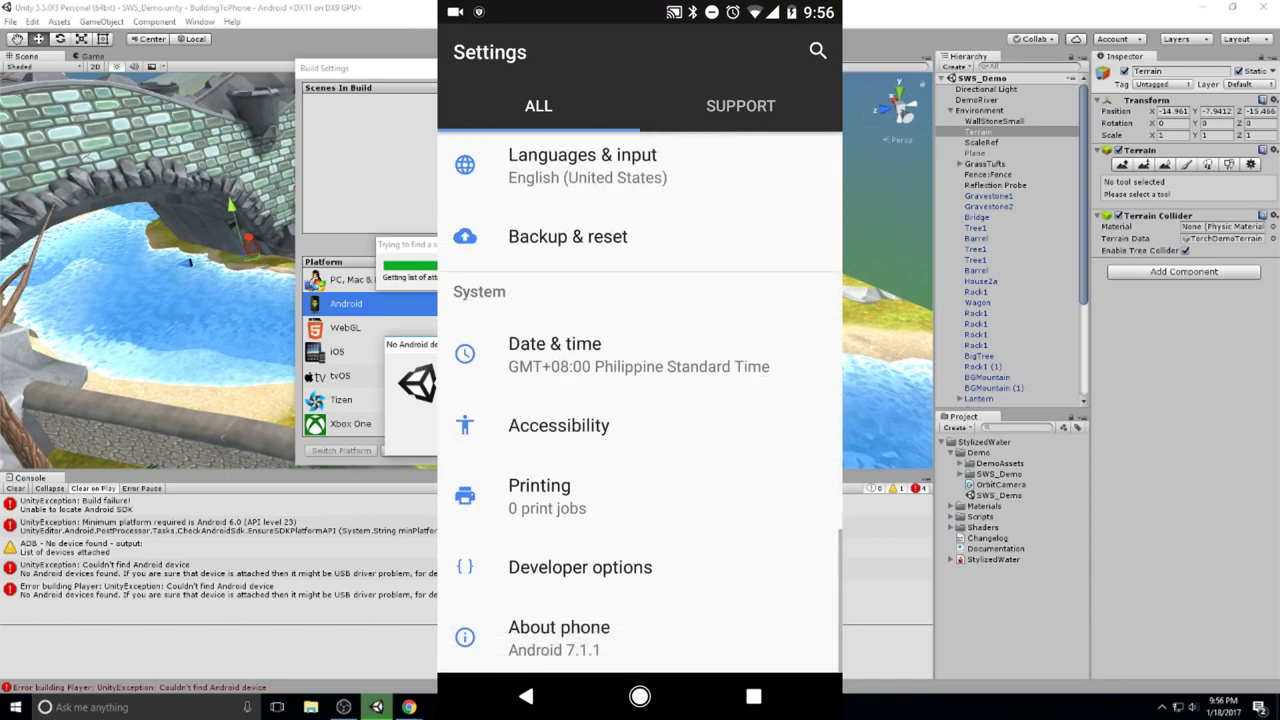
click(662, 629)
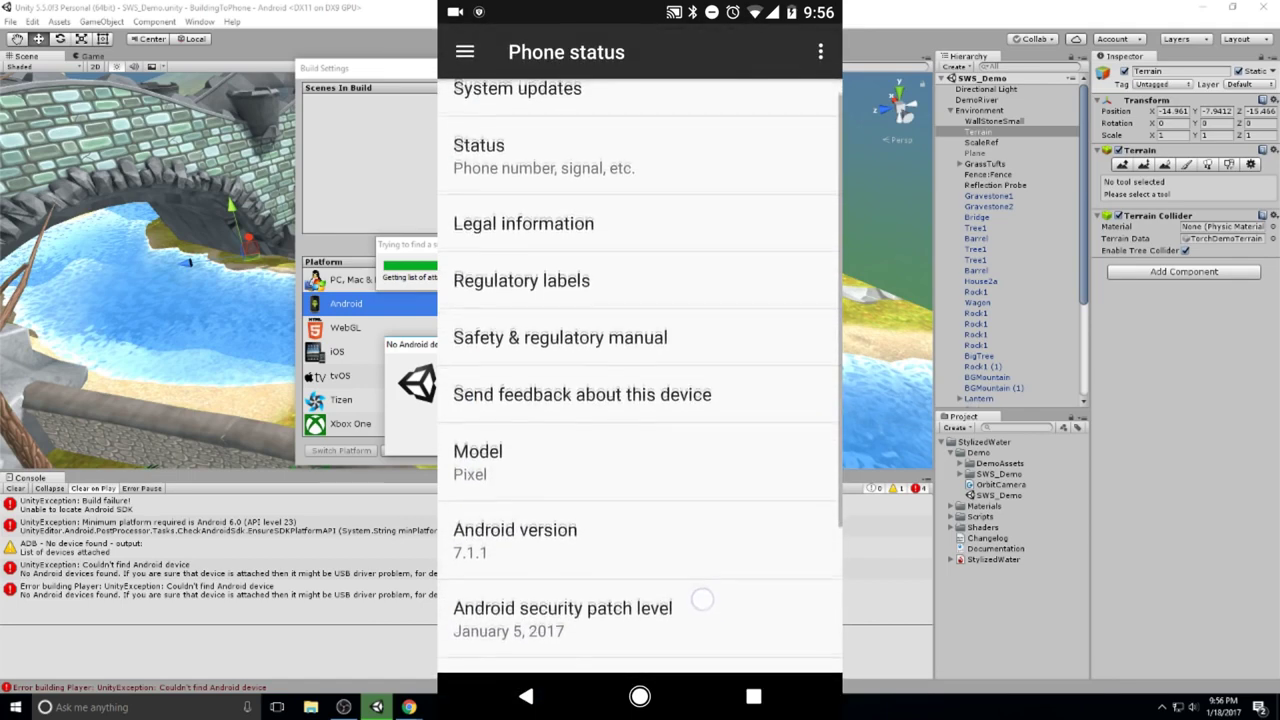
scroll(703, 606, down, 5)
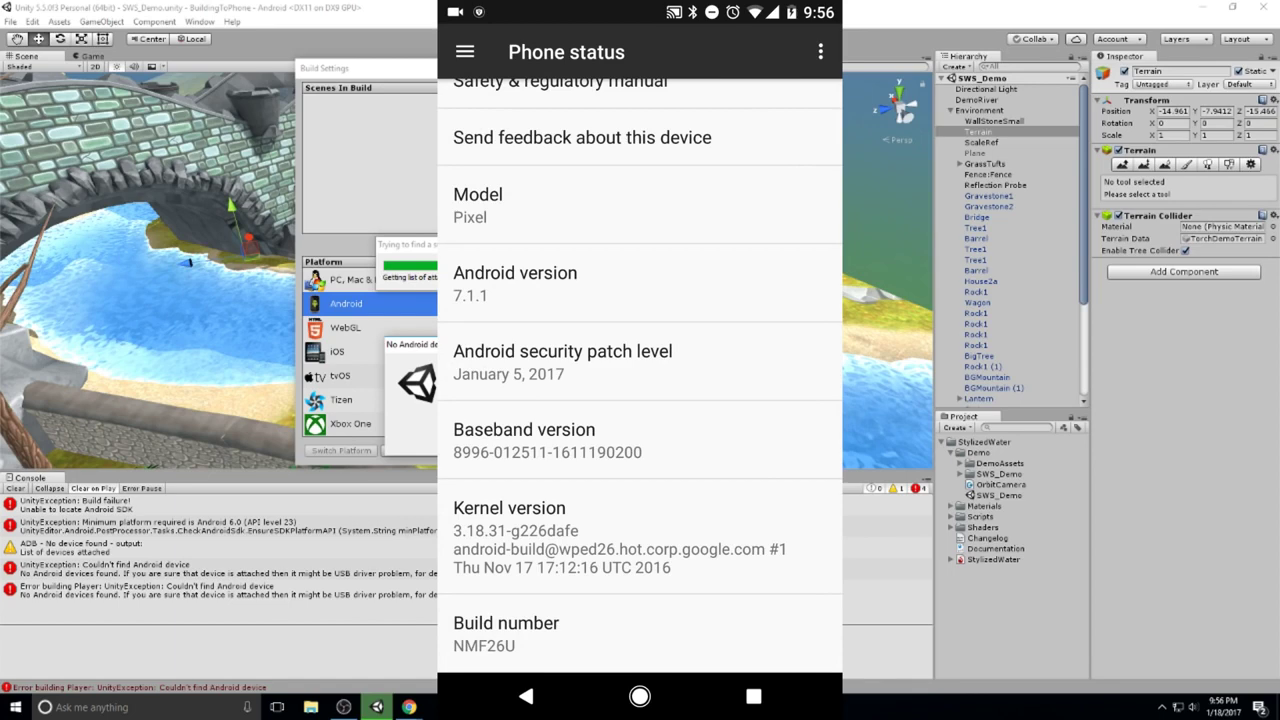
click(652, 635)
click(645, 646)
click(645, 646)
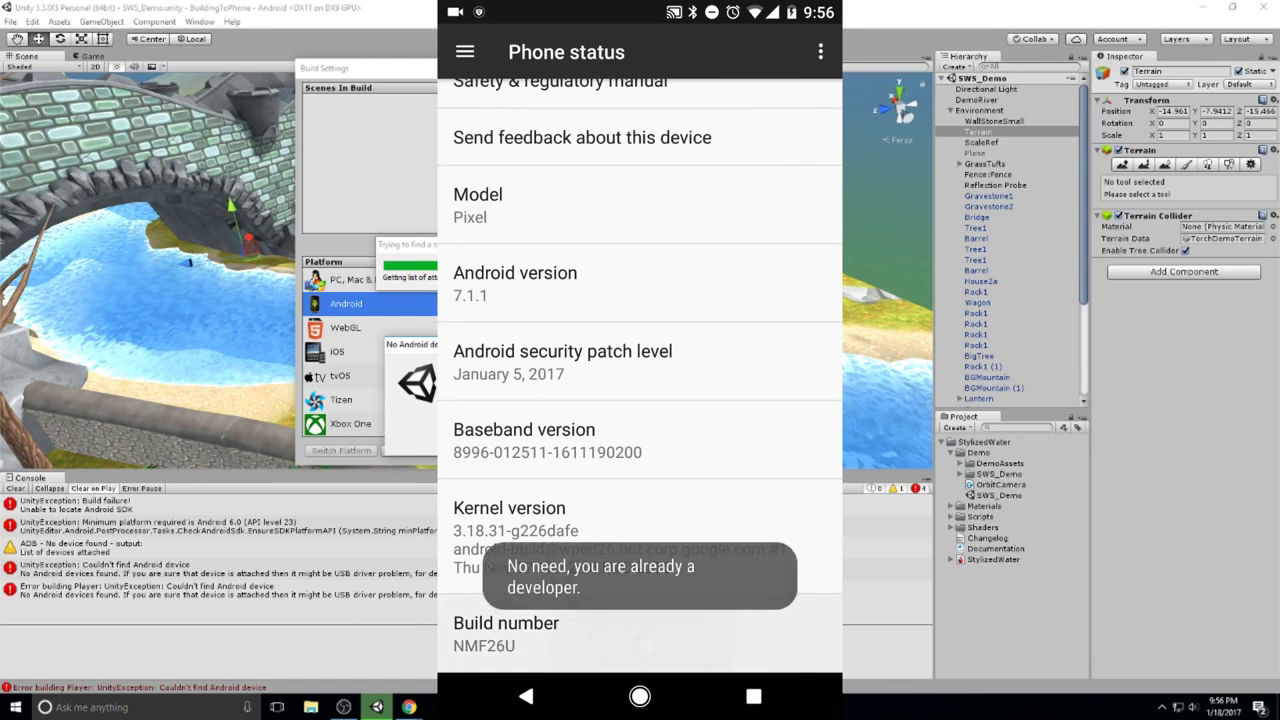
click(648, 632)
click(642, 644)
click(640, 646)
click(645, 640)
click(644, 636)
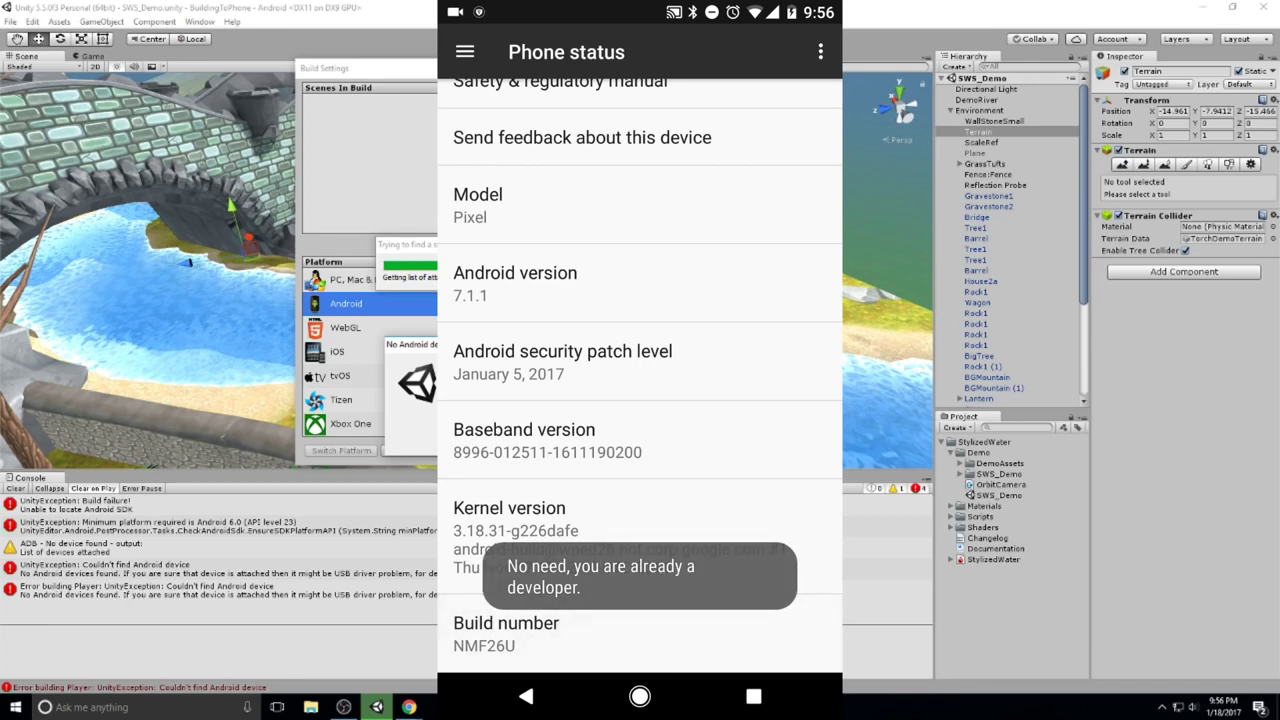
- Toggle USB debugging off and on in Developer options, allow it, and return home
click(526, 696)
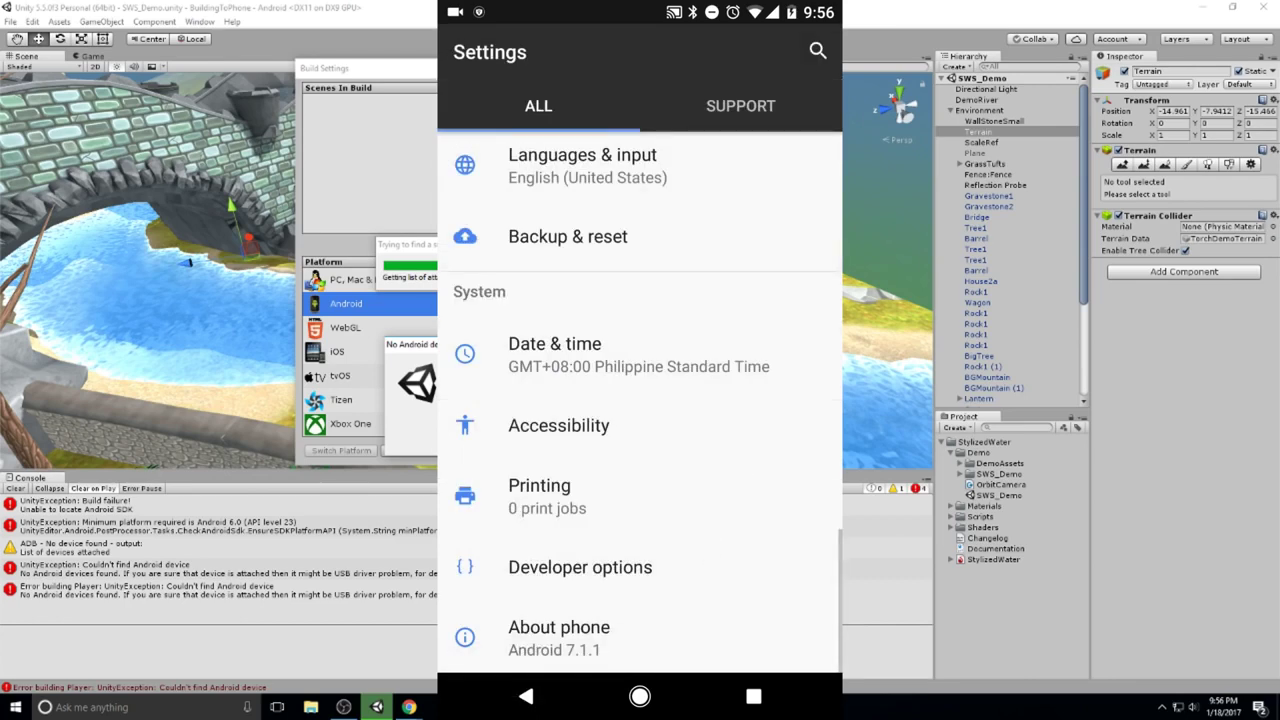
click(755, 570)
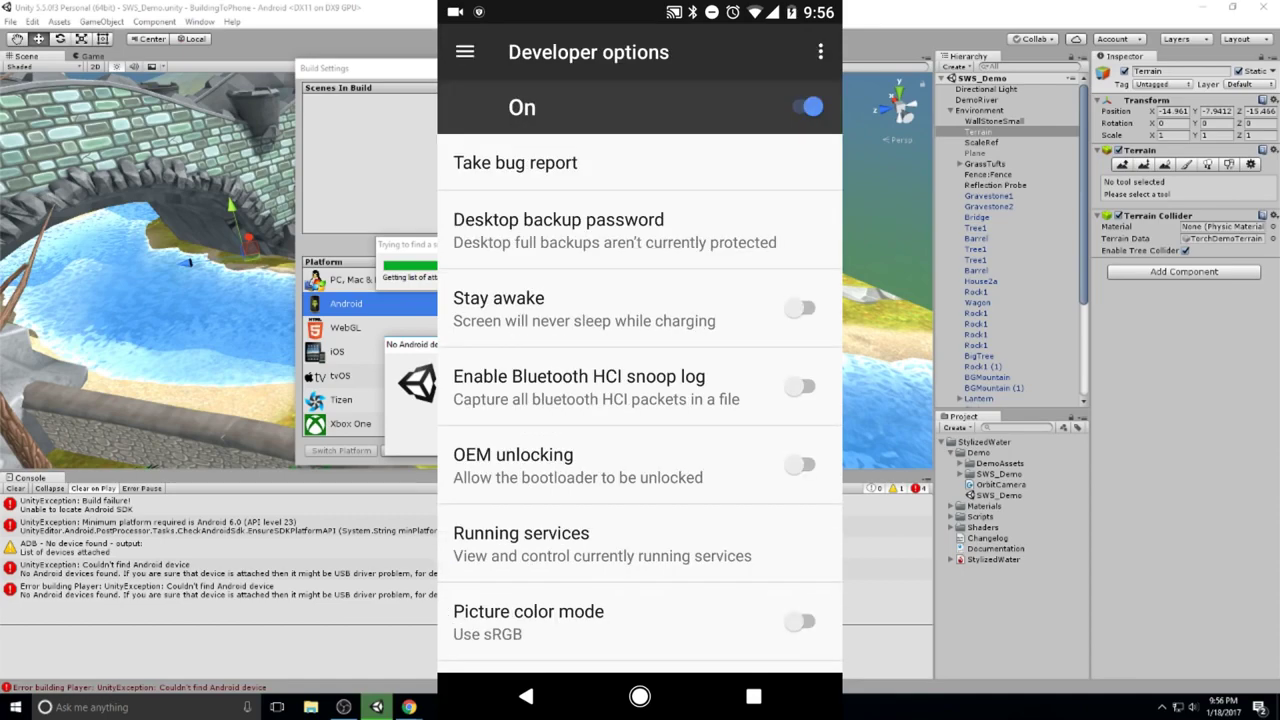
scroll(640, 400, down, 10)
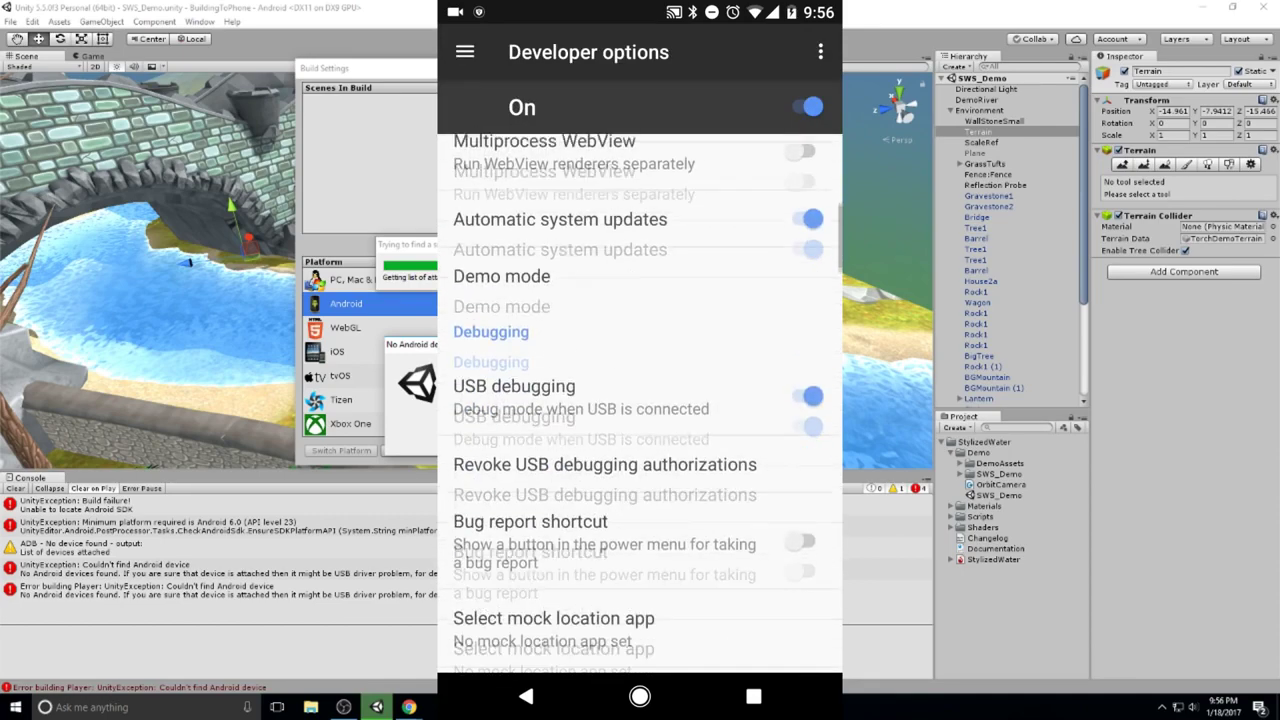
scroll(640, 400, up, 1)
click(803, 383)
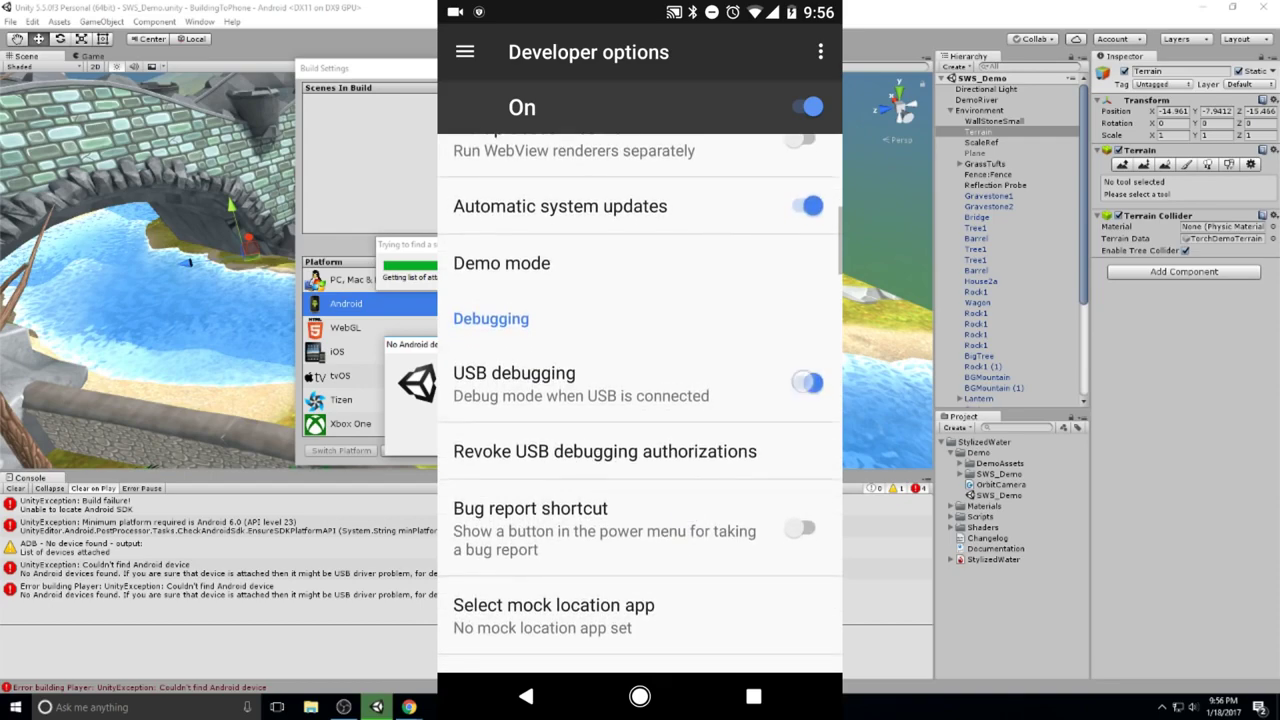
click(552, 383)
click(773, 442)
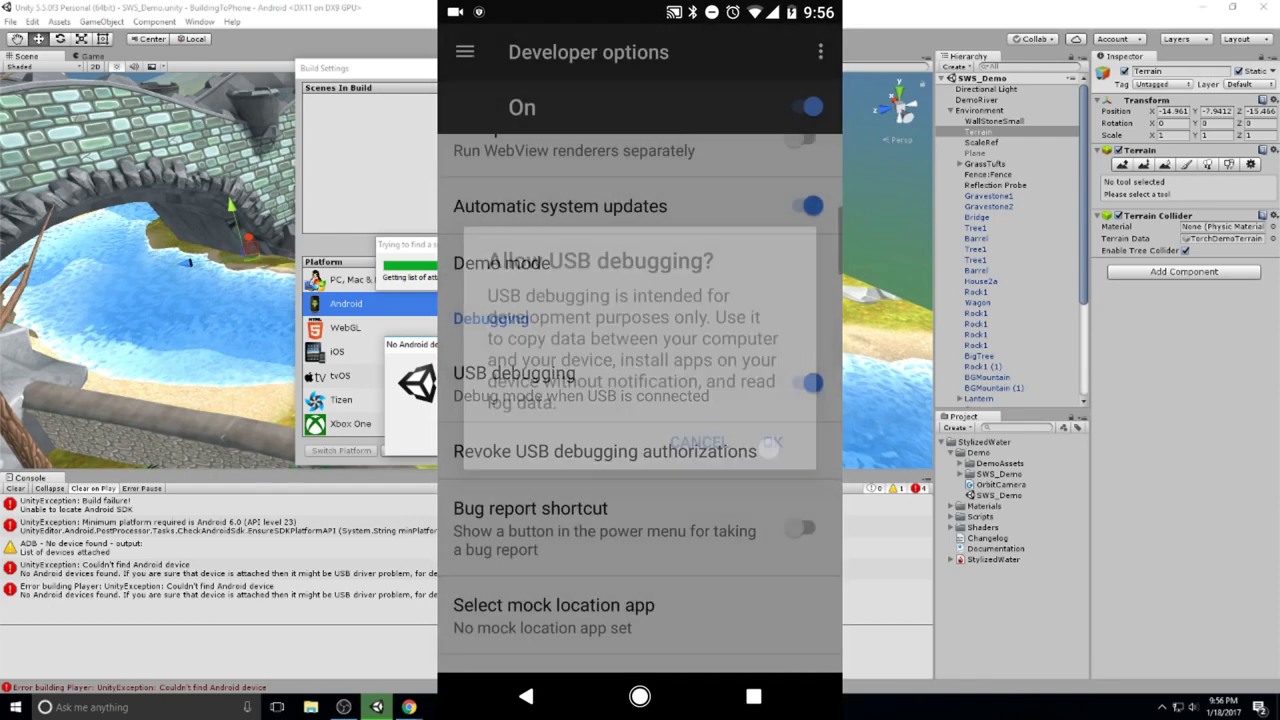
click(526, 696)
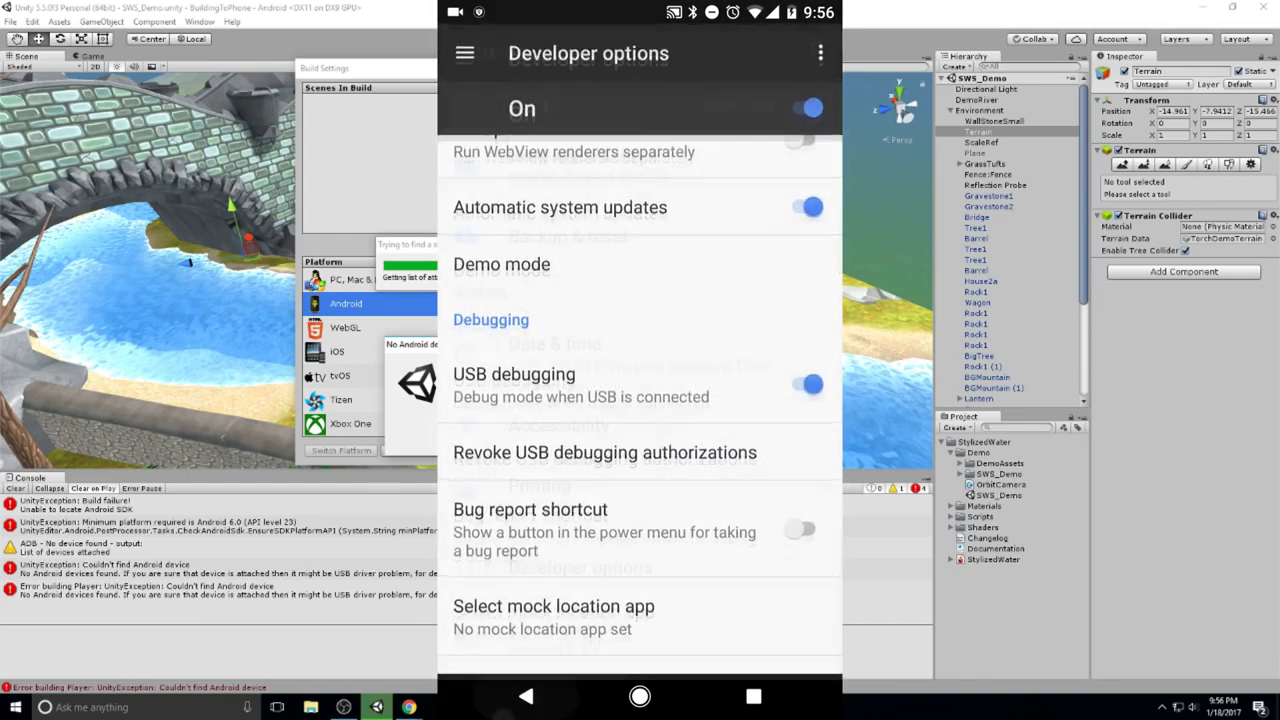
click(640, 696)
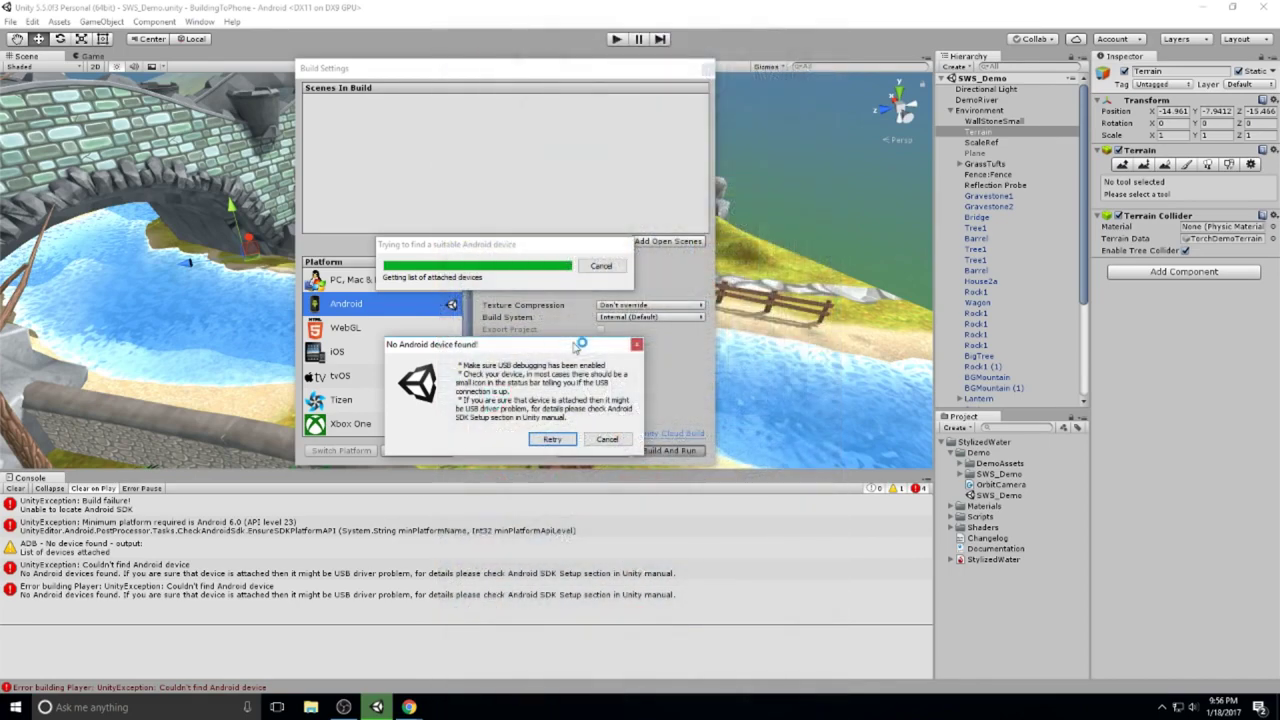
- Retry detecting the Android device, then dismiss the Bundle Identifier error
click(552, 440)
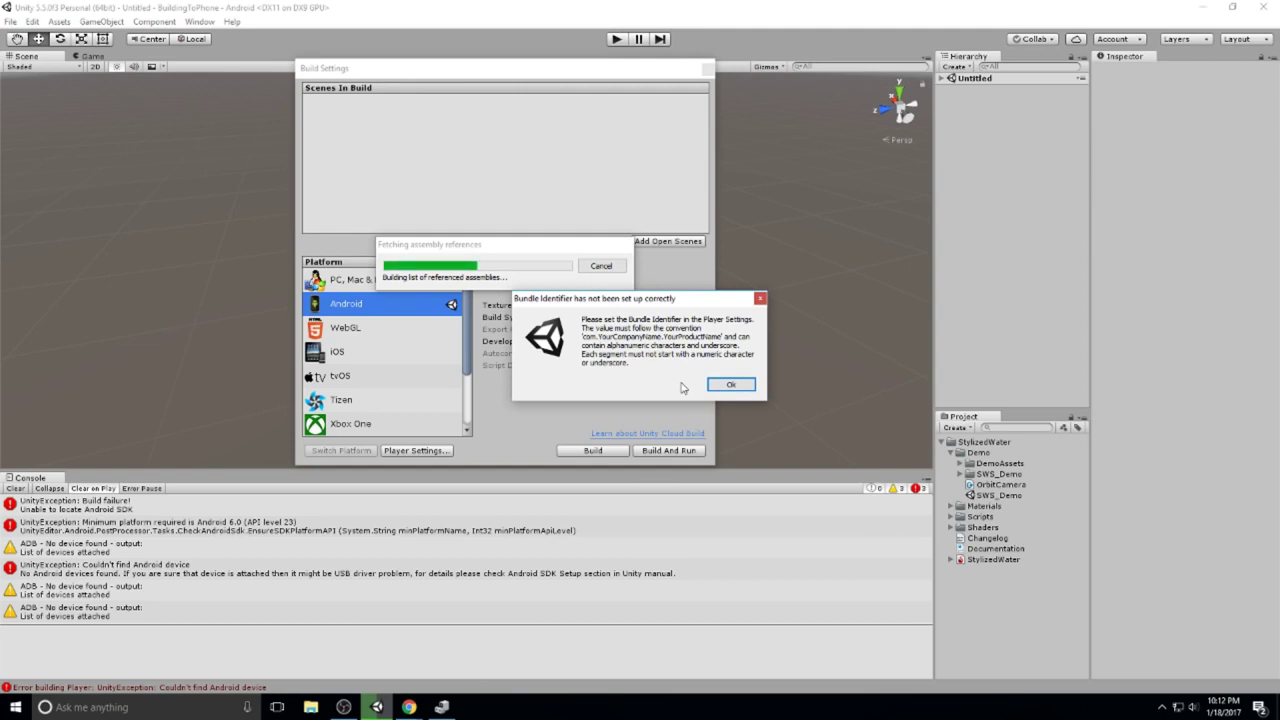
click(731, 384)
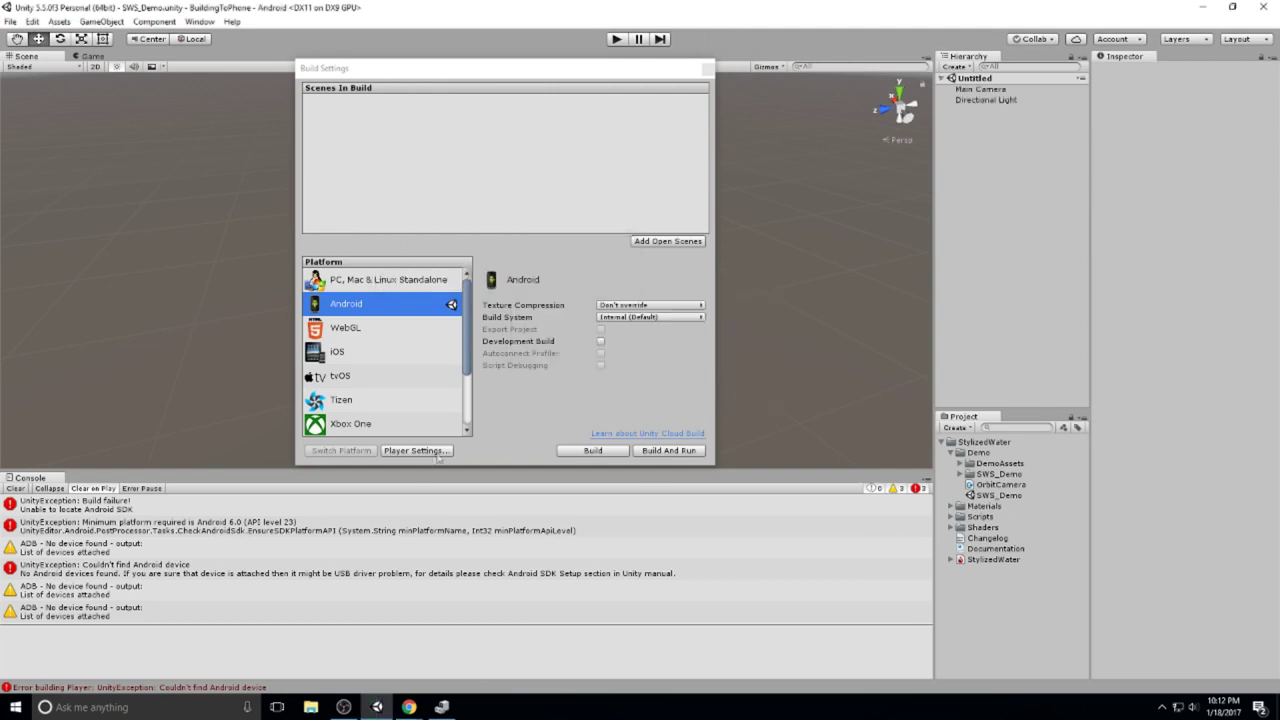
- Set the Player Settings Bundle Identifier to com.n3k.phoneBuildTest and rebuild with Ctrl+B
click(420, 451)
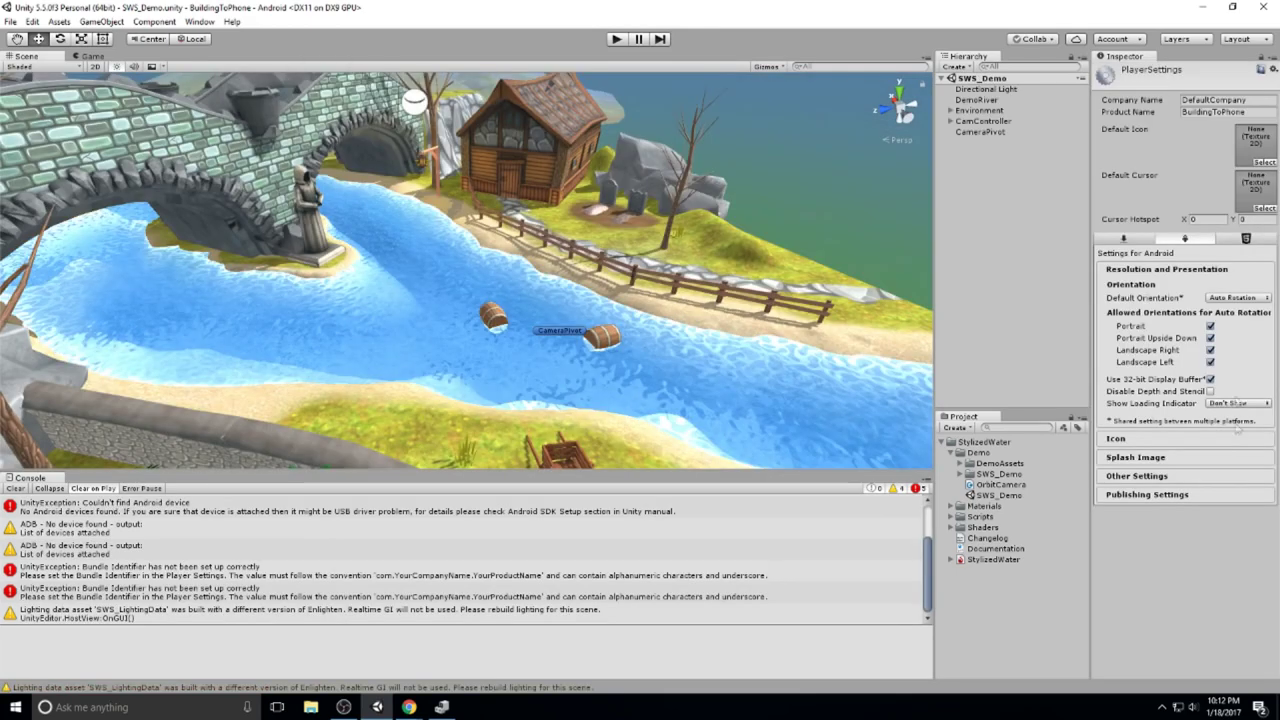
click(1180, 496)
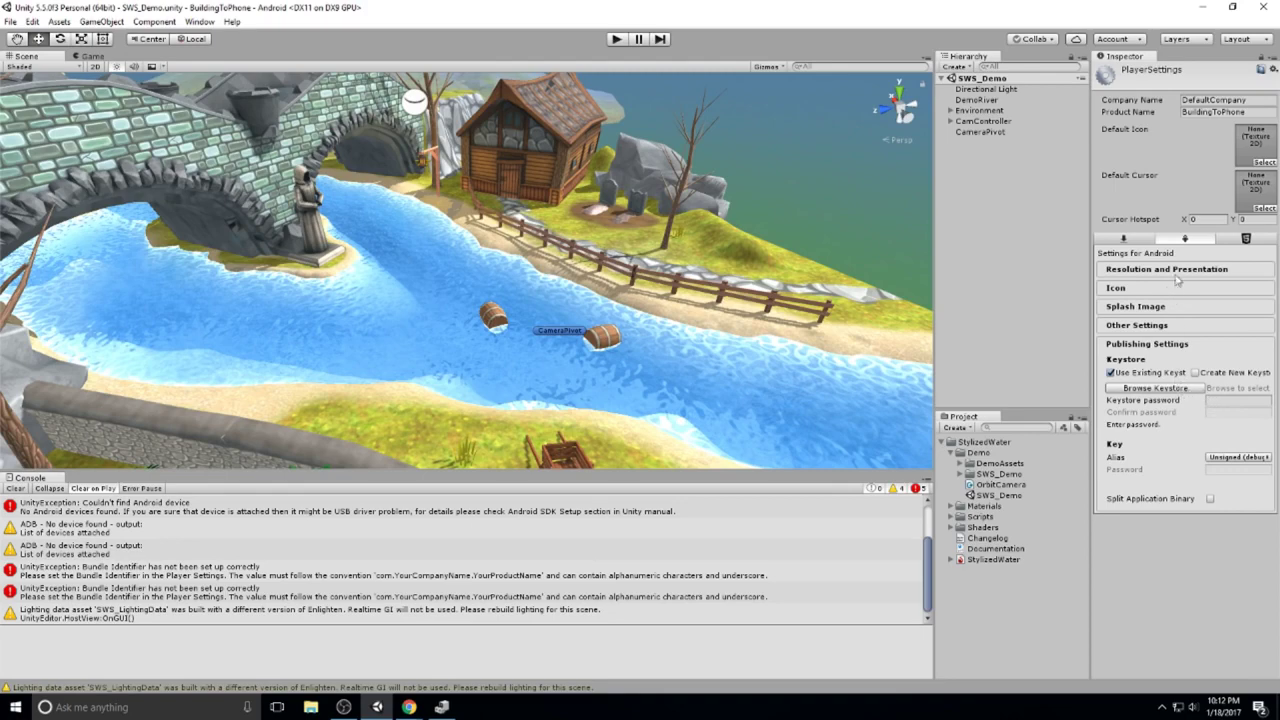
click(1157, 333)
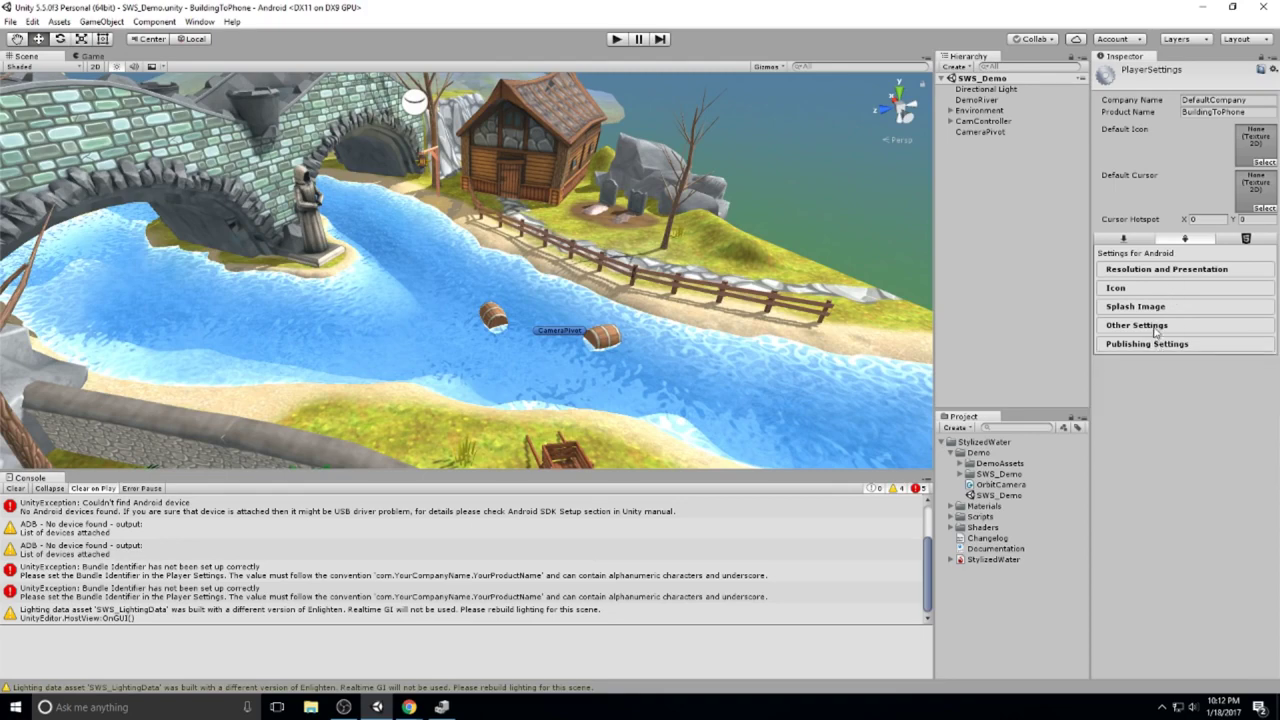
drag(1090, 459, 932, 459)
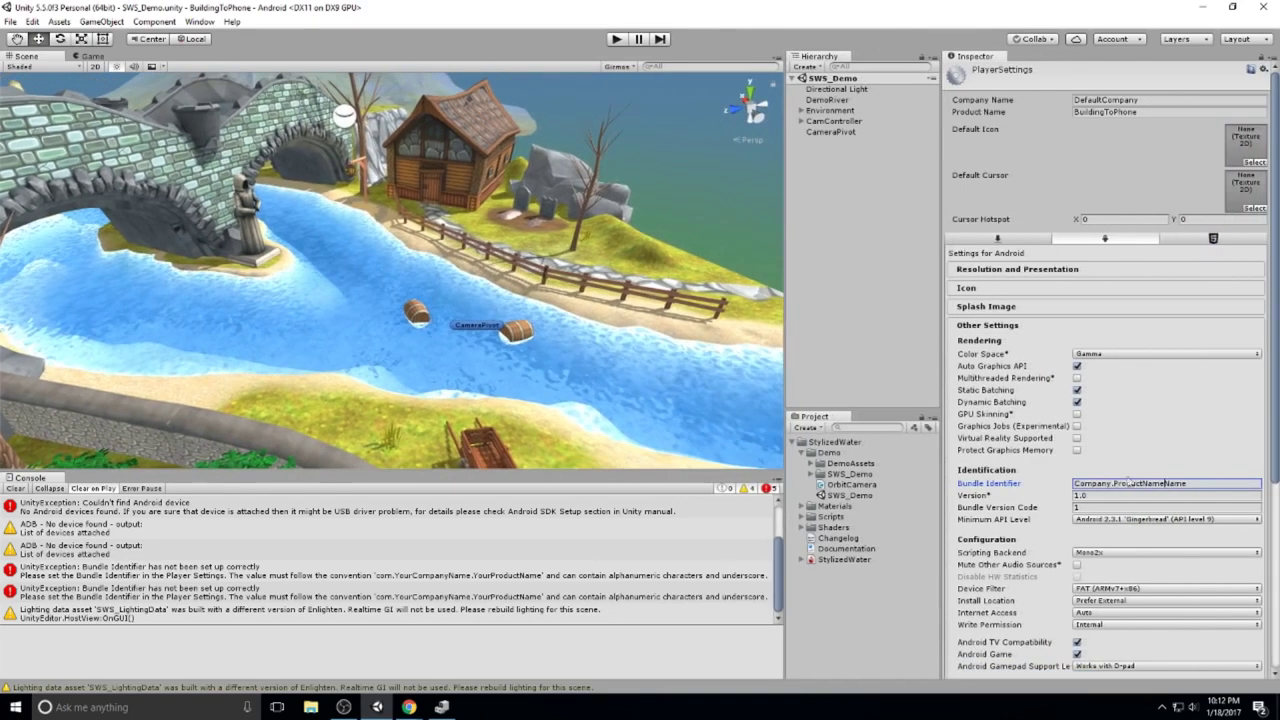
click(1205, 483)
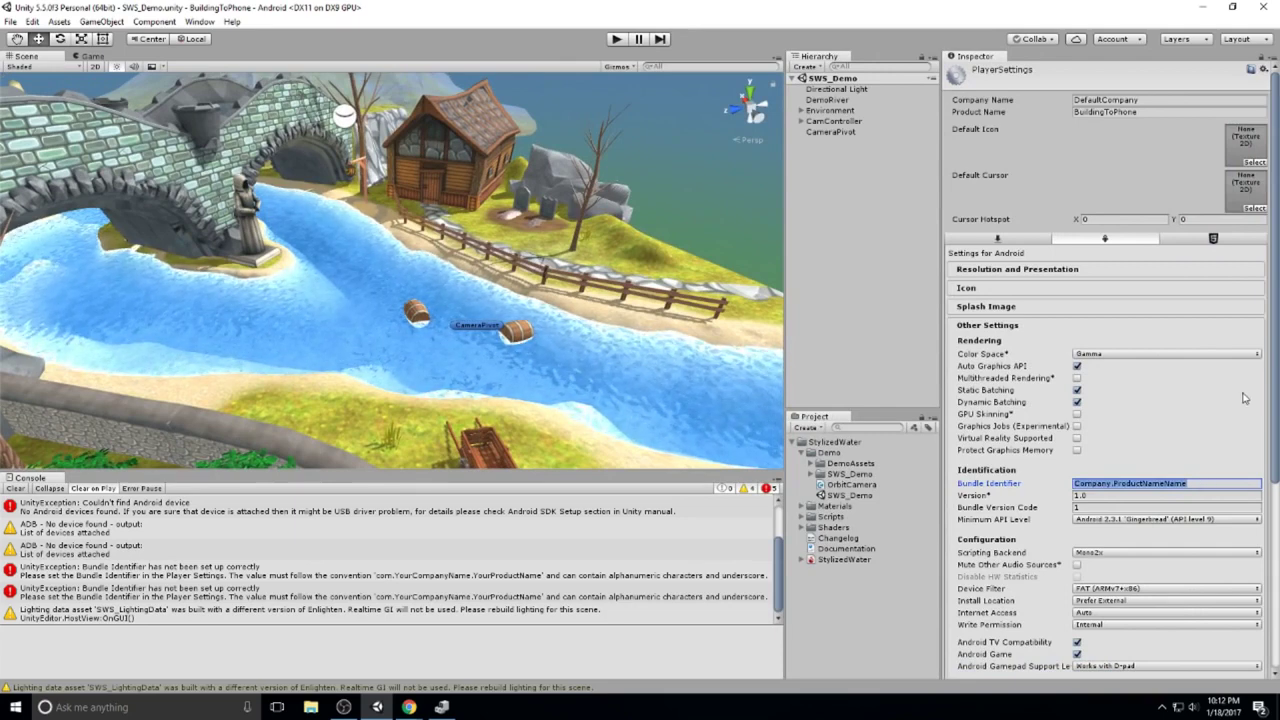
text(com)
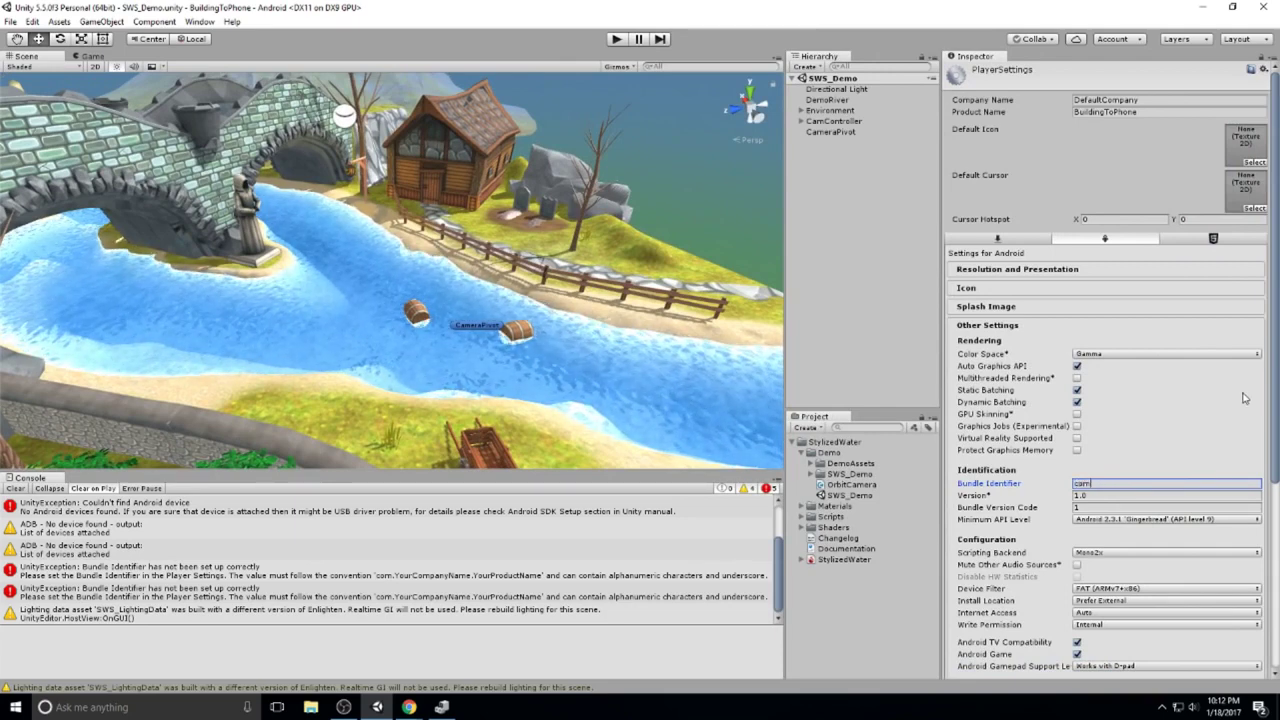
text(.n3k.)
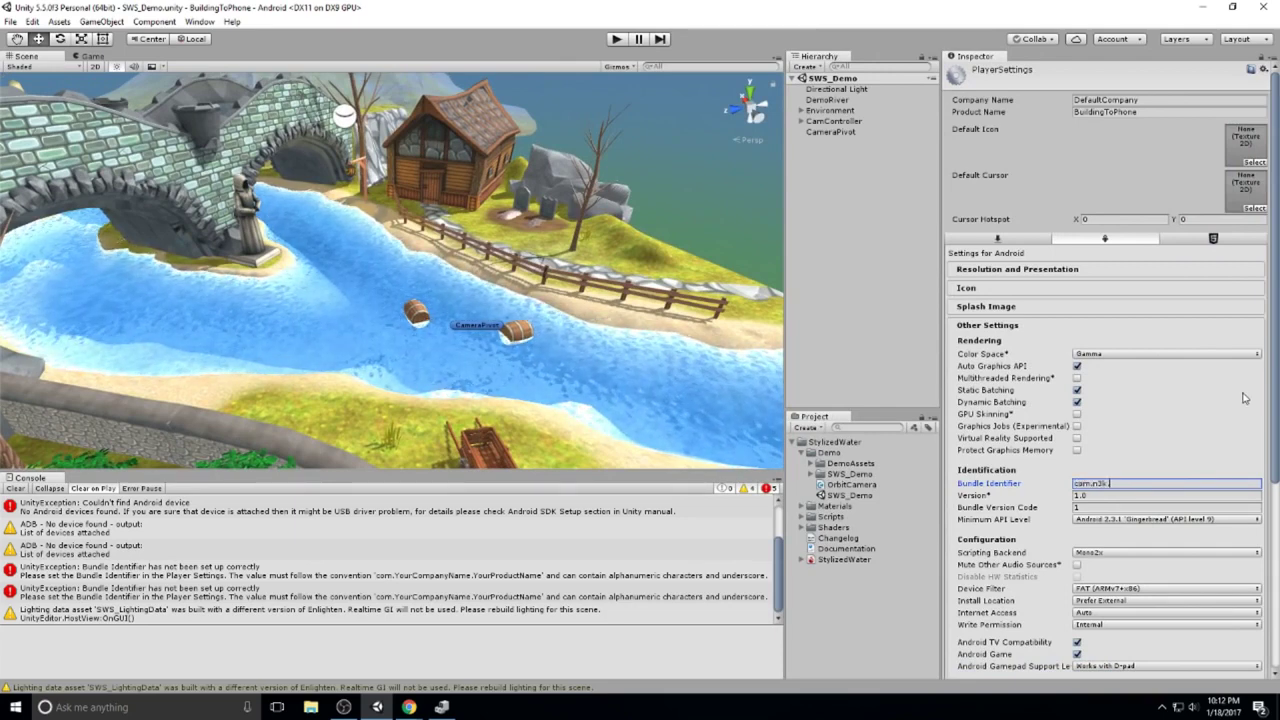
text(phoneBuildTest)
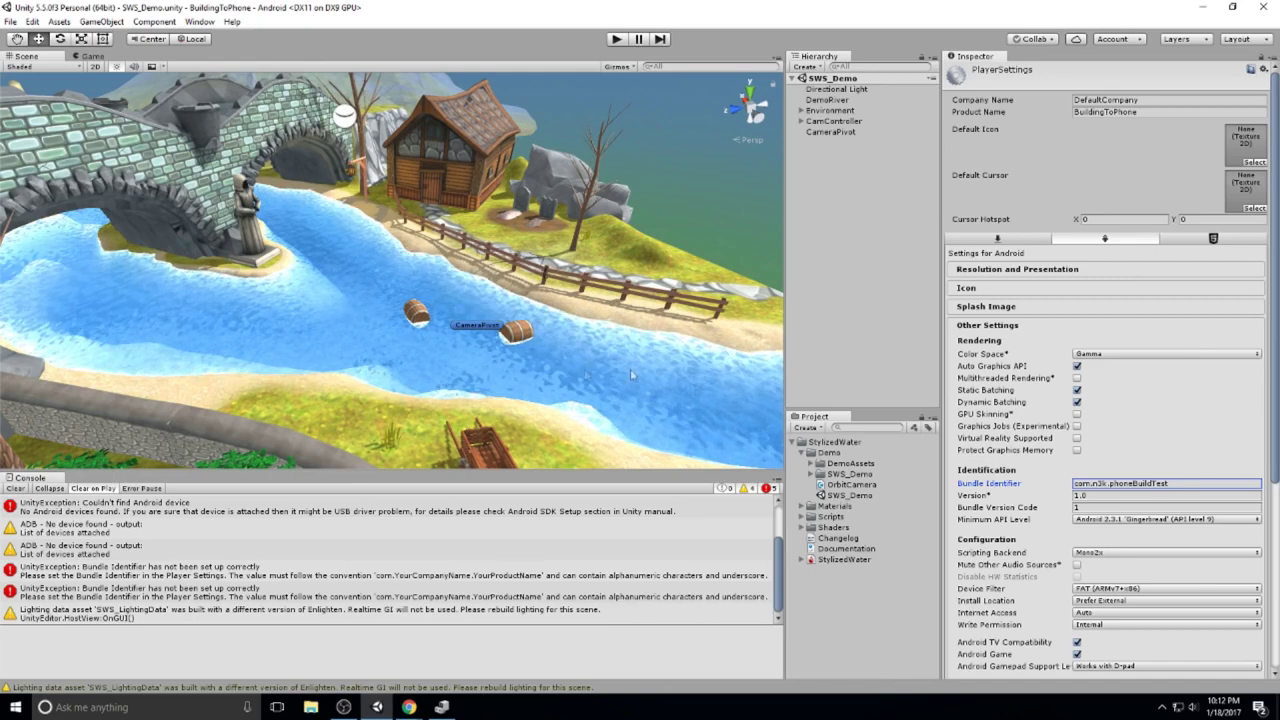
key(ctrl+b)
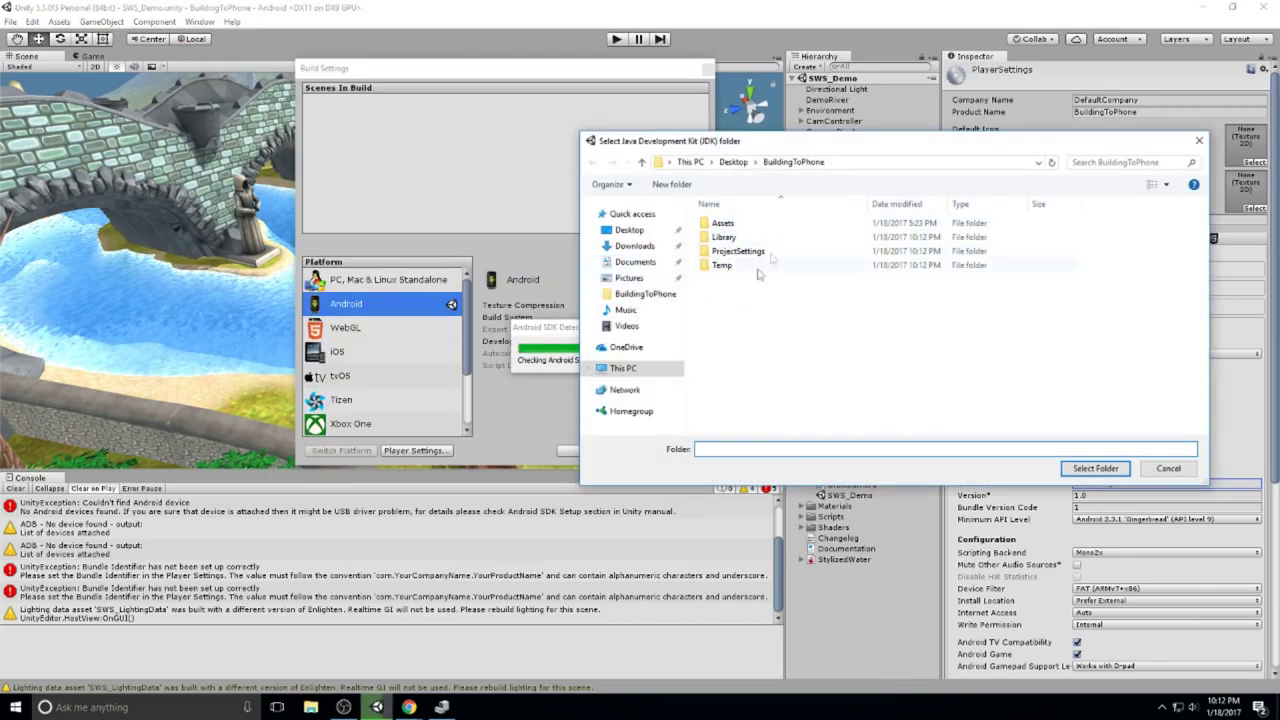
- Launch jdk-8u121-windows-x64 from Downloads and start installing JDK 8 Update 121
drag(850, 146, 589, 126)
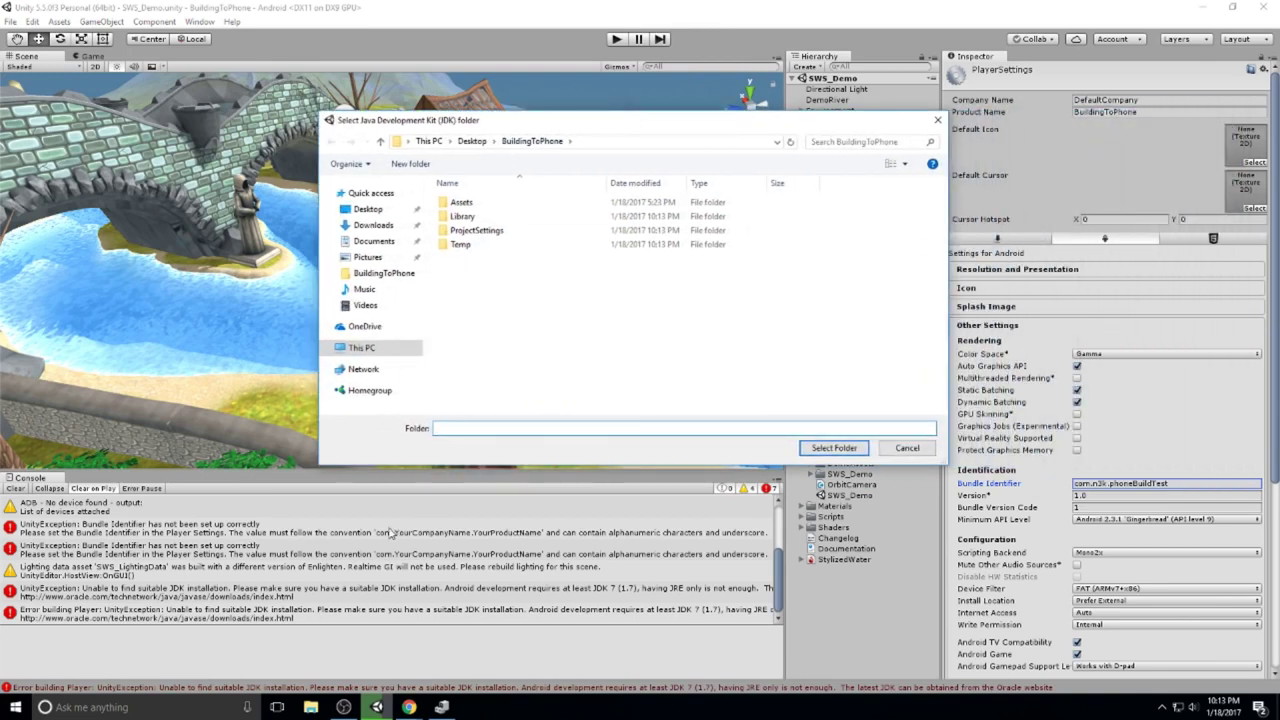
click(310, 707)
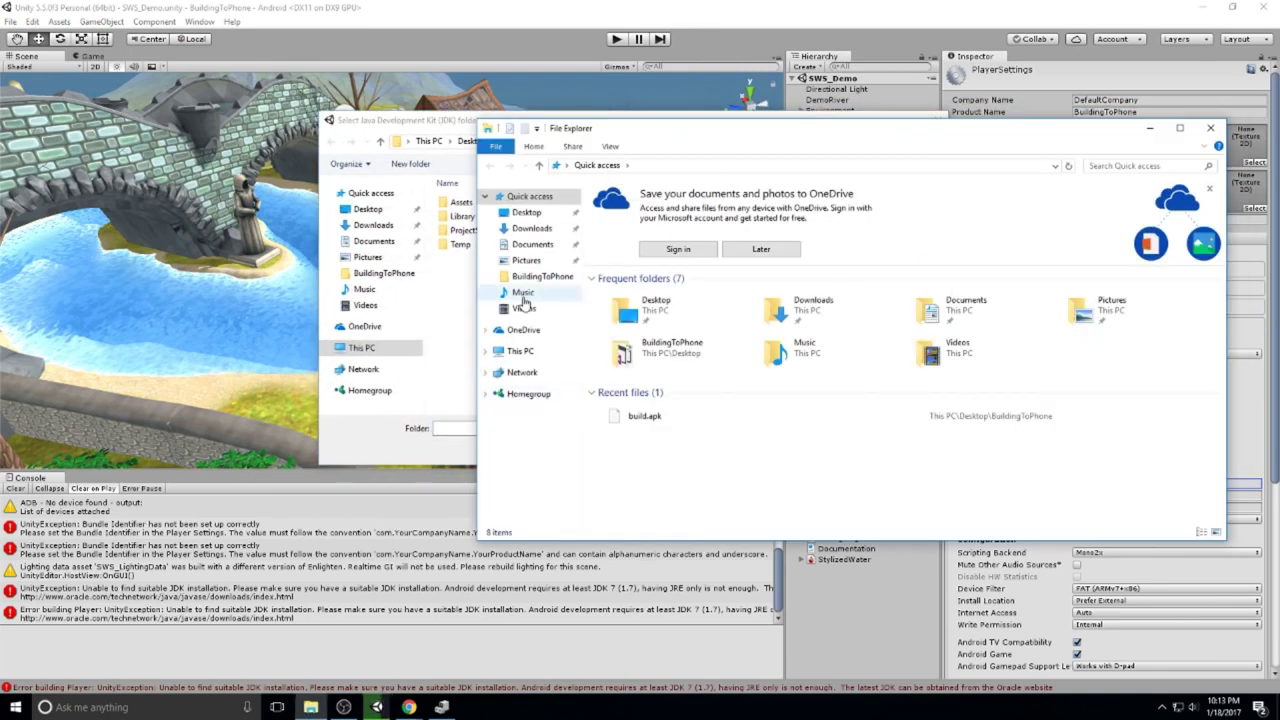
click(531, 228)
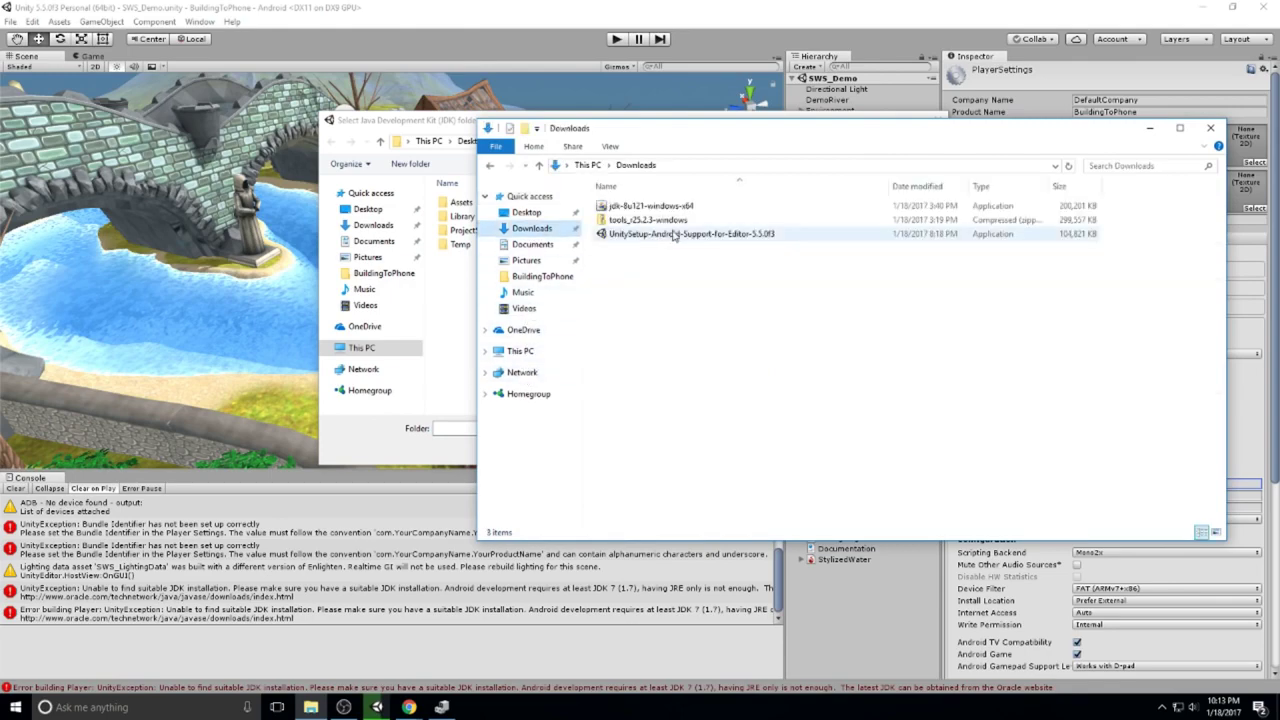
double_click(650, 206)
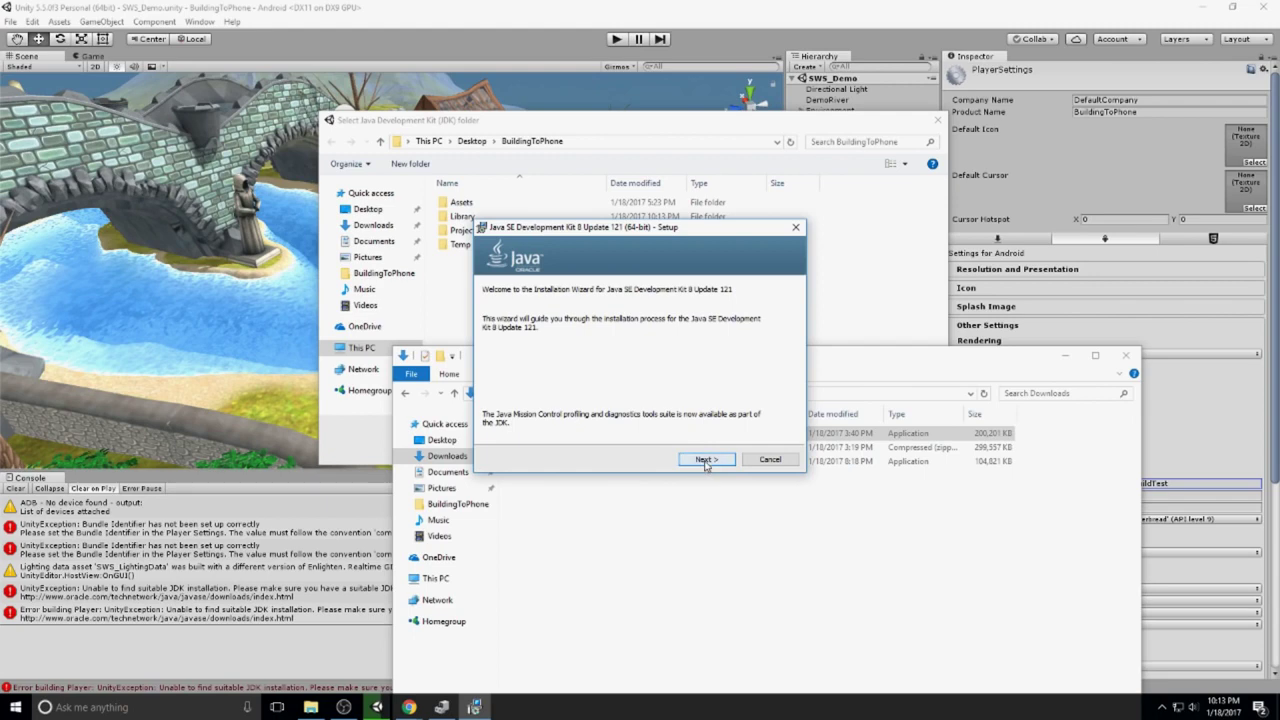
click(706, 460)
click(705, 459)
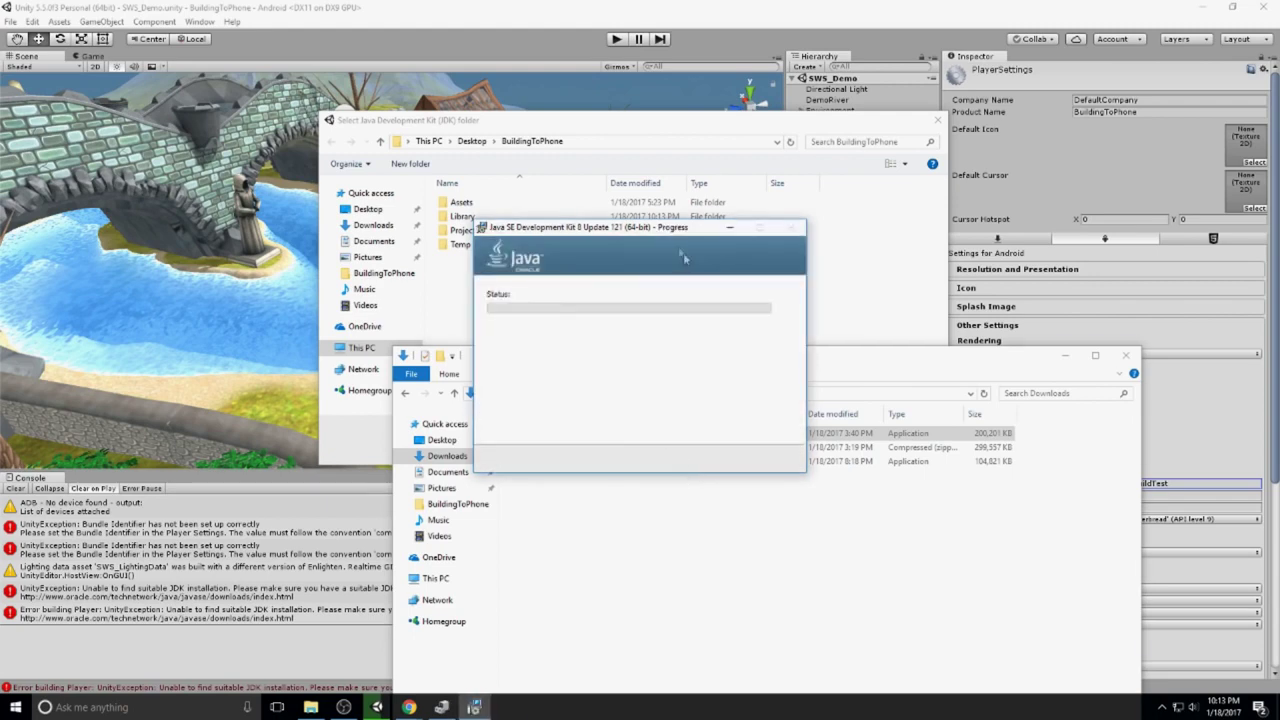
drag(678, 229, 243, 258)
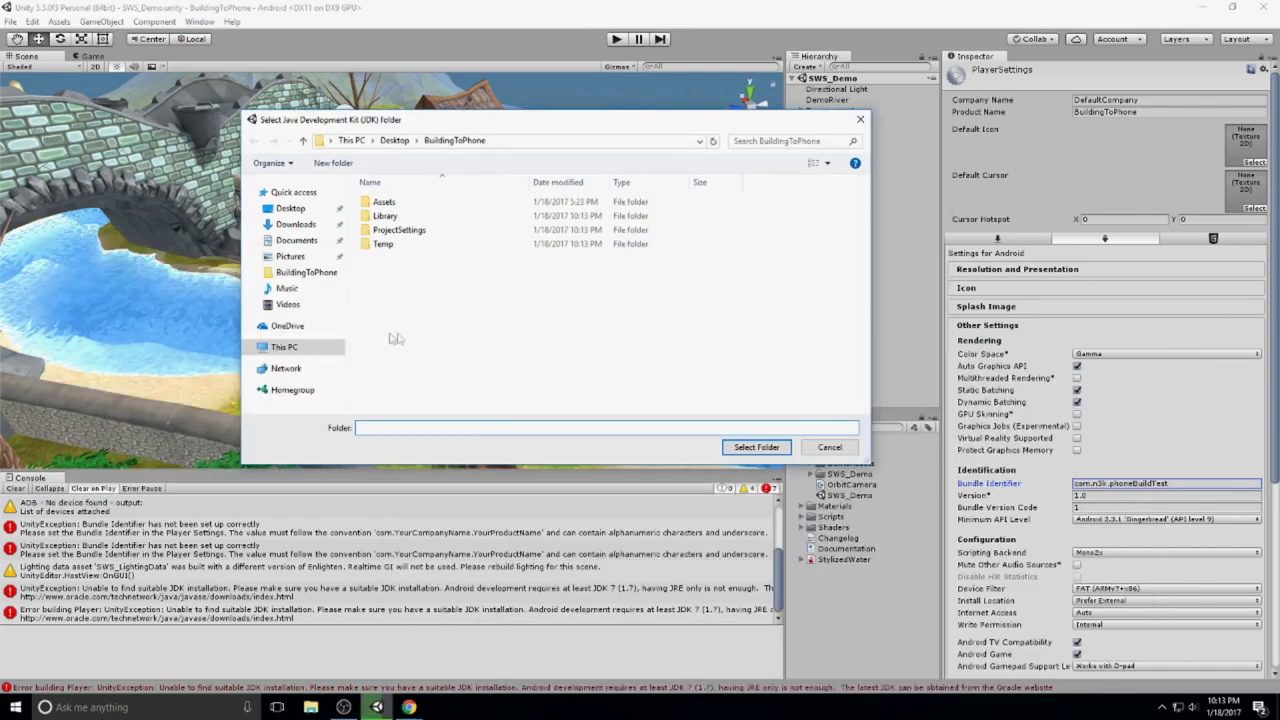
click(285, 347)
- Choose C:\Program Files\Java\jdk1.8.0_121 as Unity's JDK folder
double_click(420, 292)
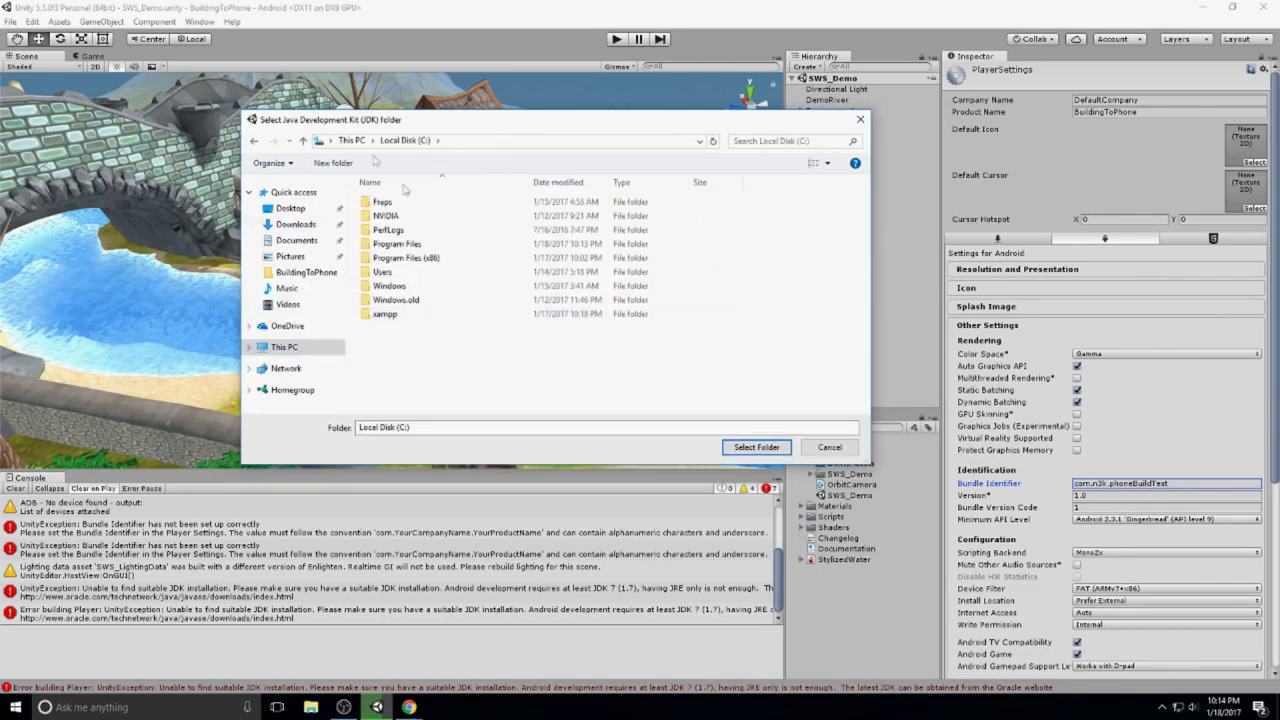
double_click(440, 246)
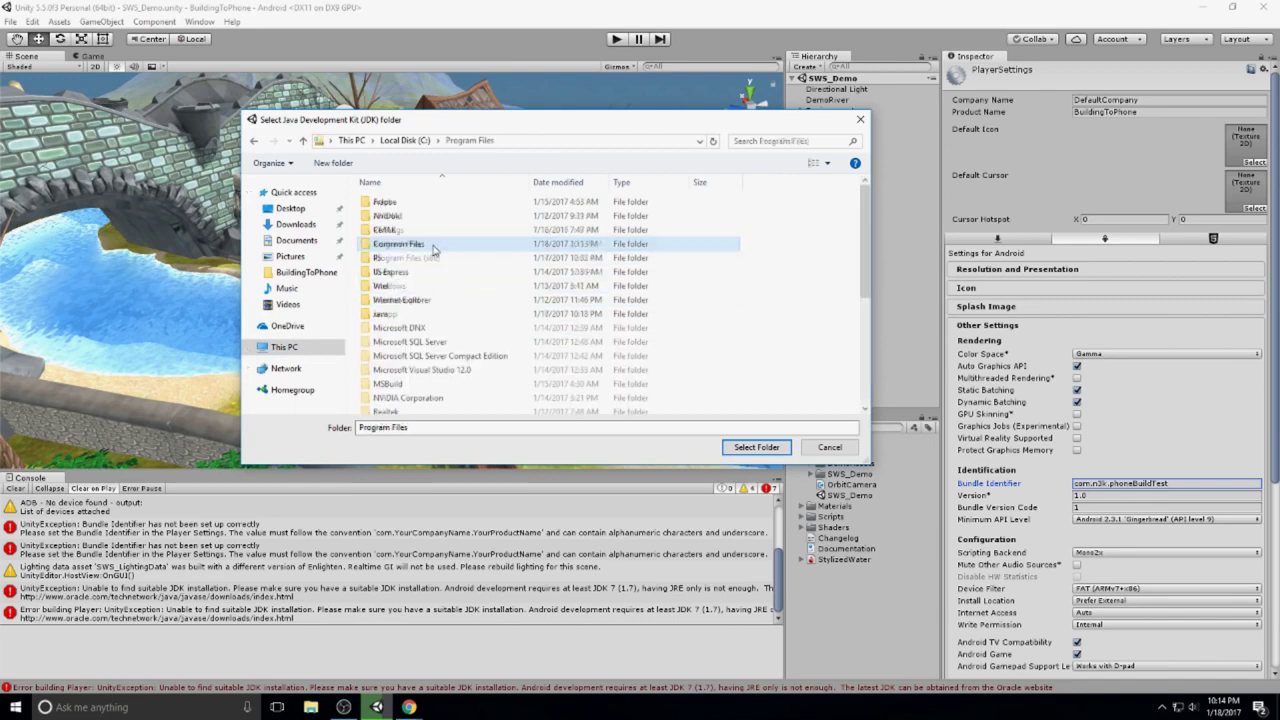
double_click(381, 313)
click(398, 203)
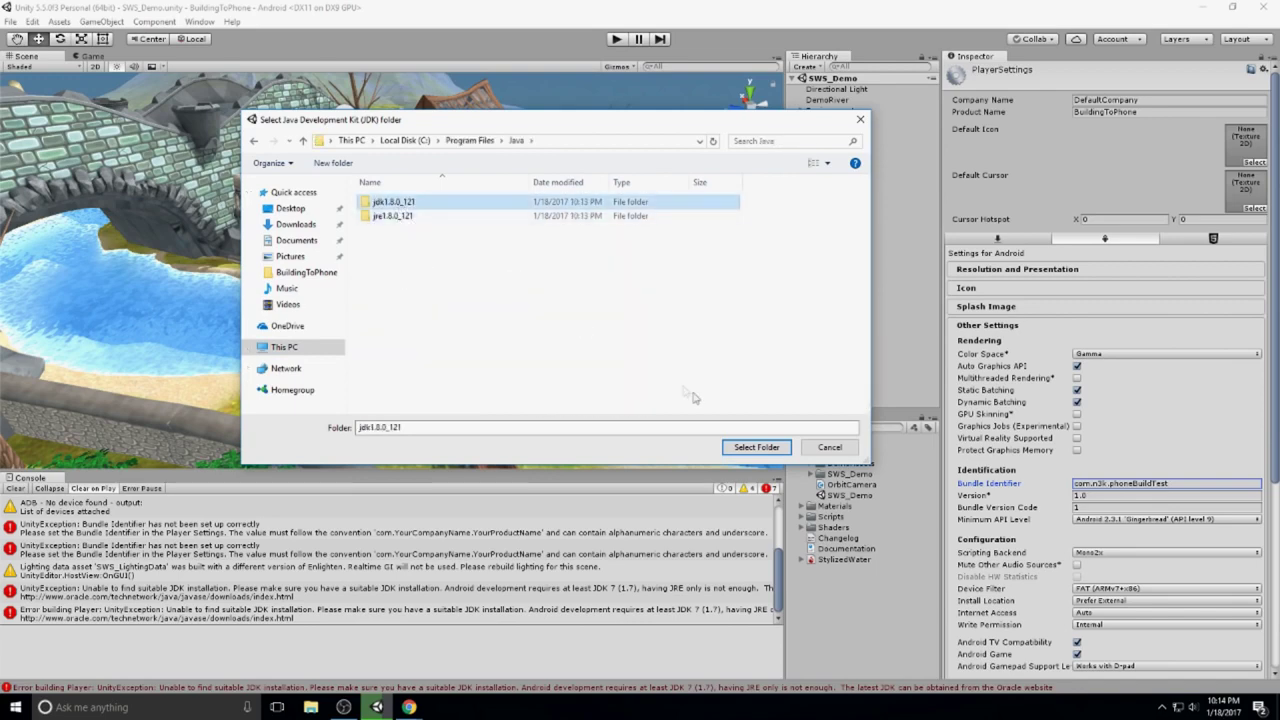
click(755, 447)
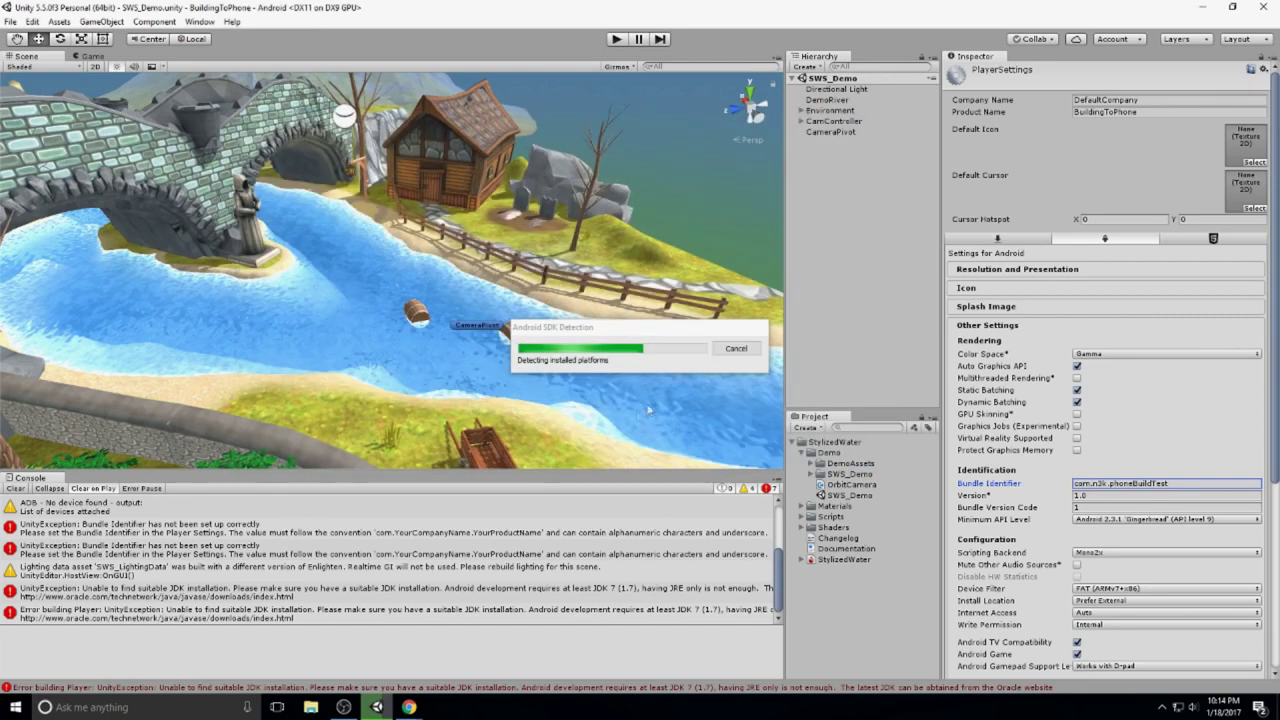